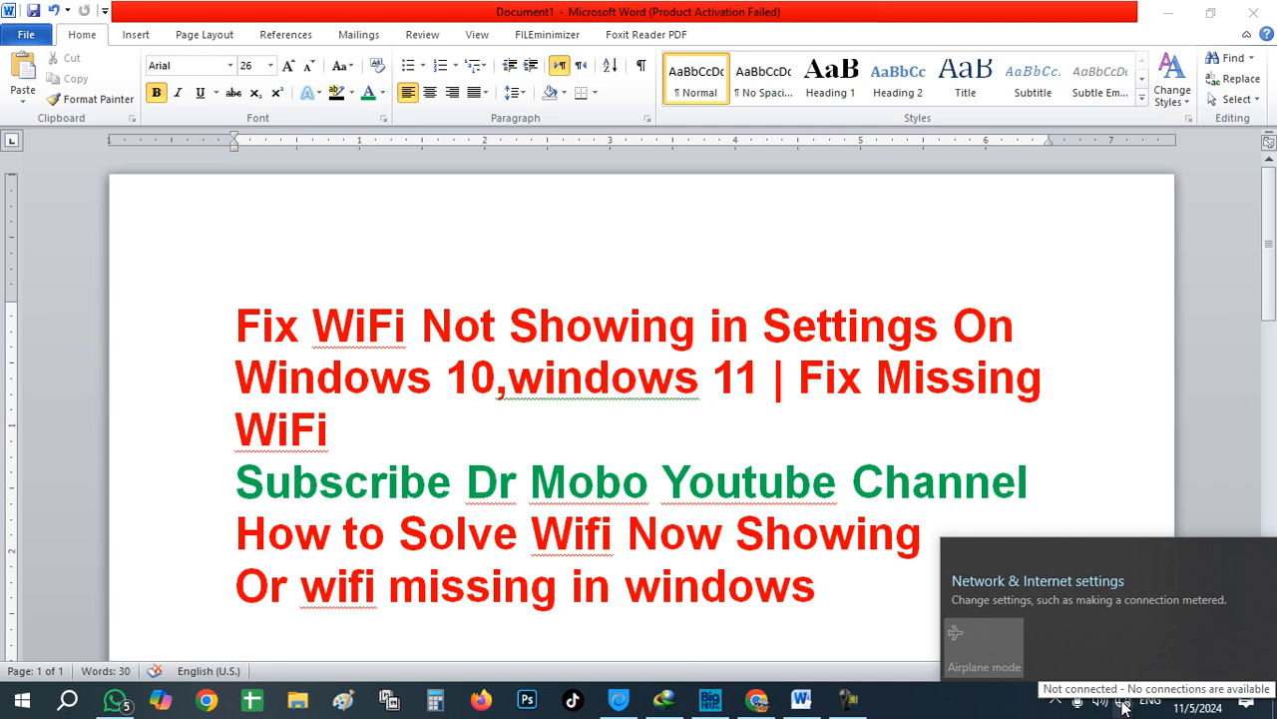
# Step: Close the network status flyout and bring the Fix WiFi Word document back into focus
pyautogui.click(1123, 704)
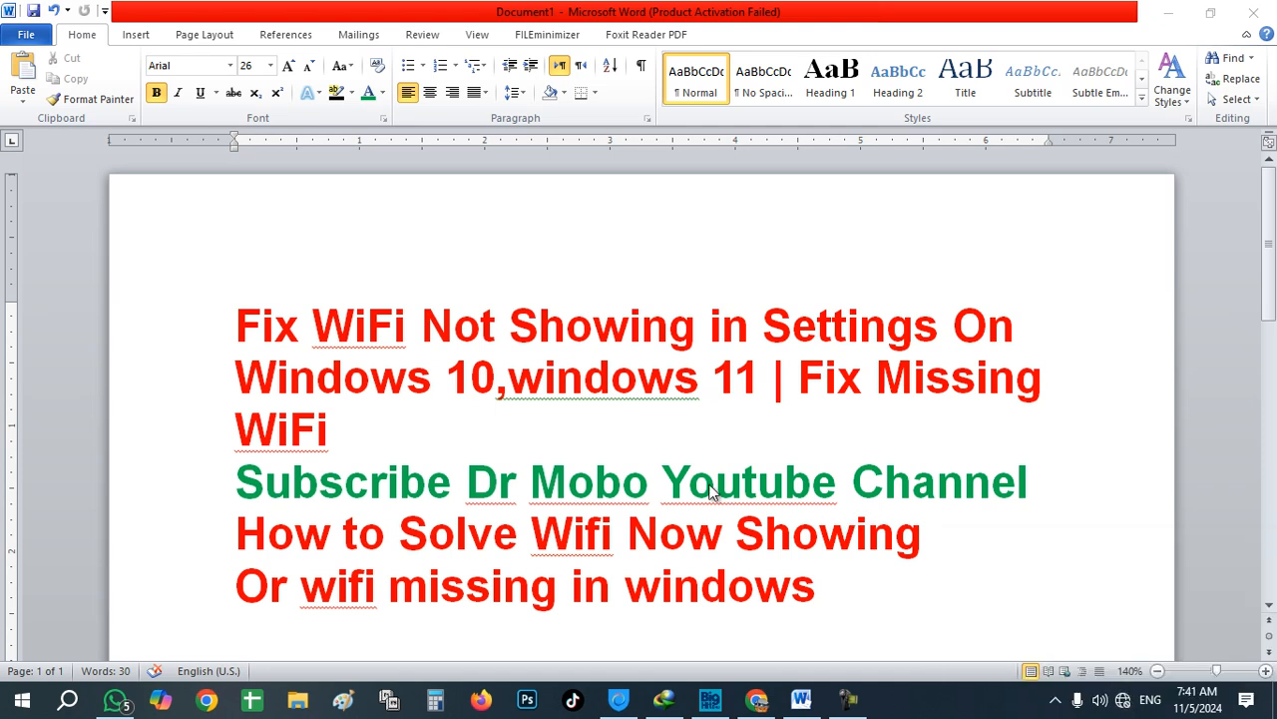
pyautogui.click(641, 439)
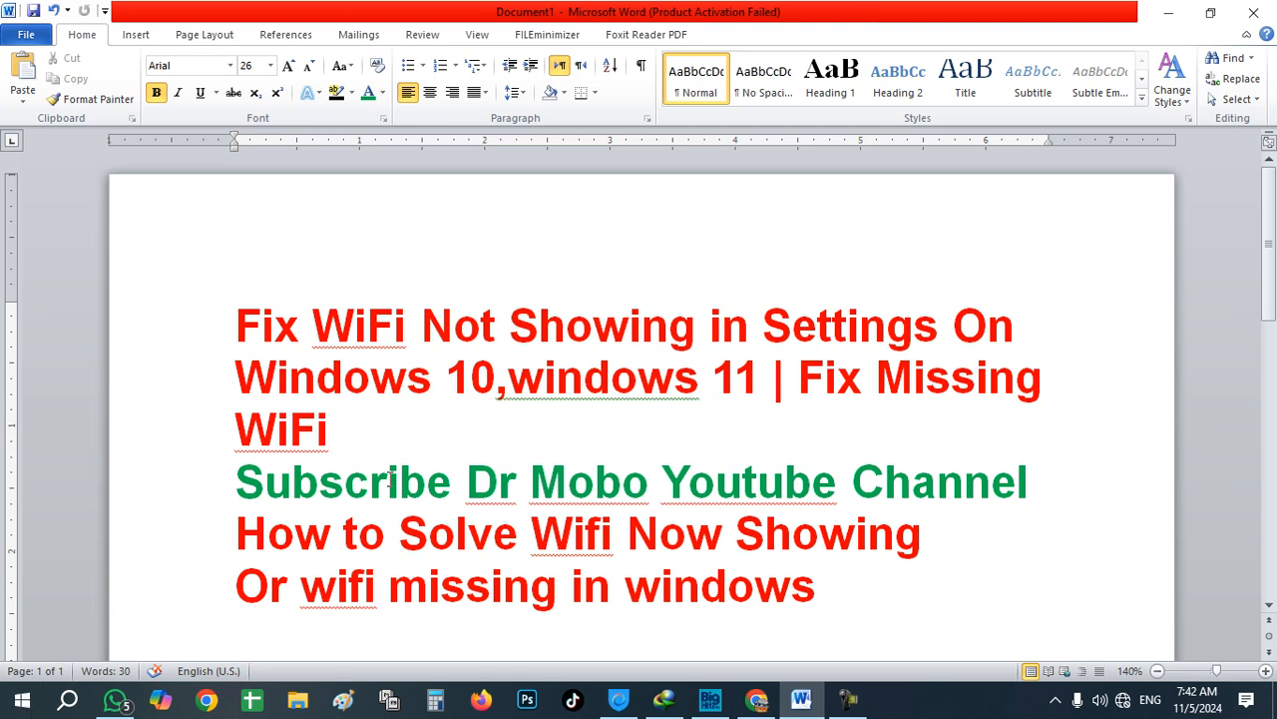
# Step: Open Device Manager by searching 'devi' and maximize its window
pyautogui.click(68, 701)
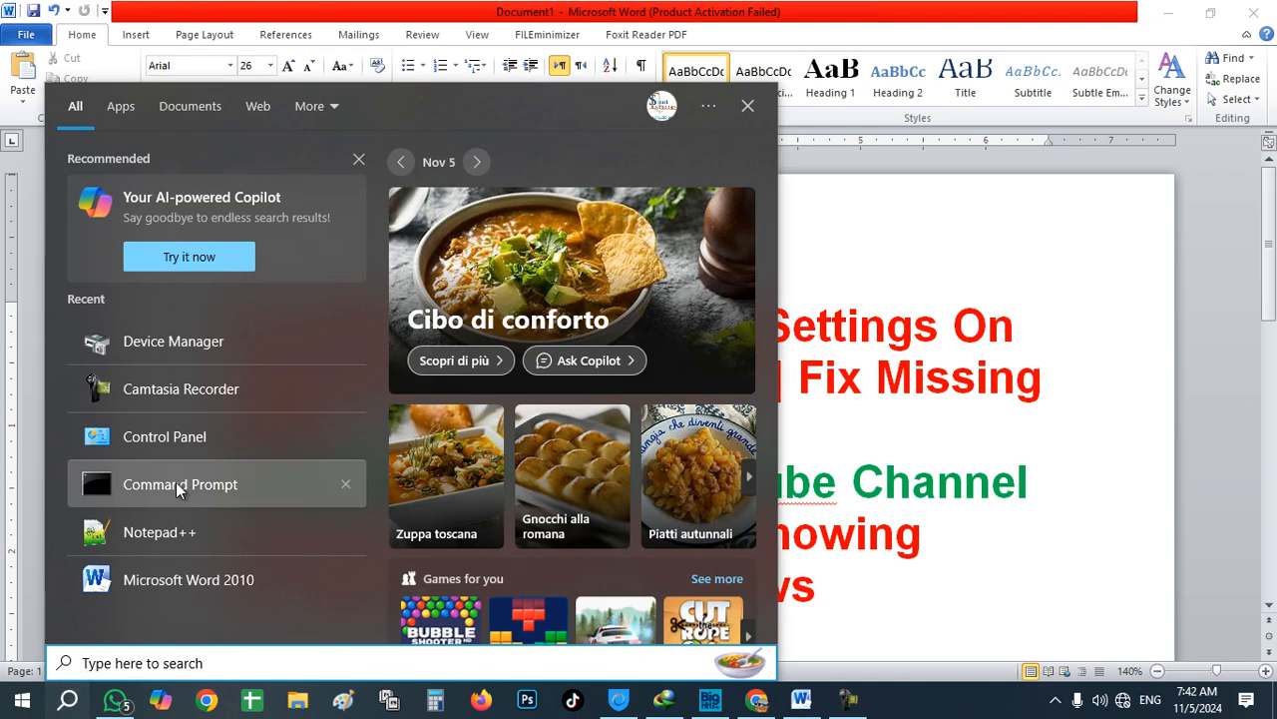
pyautogui.write('de')
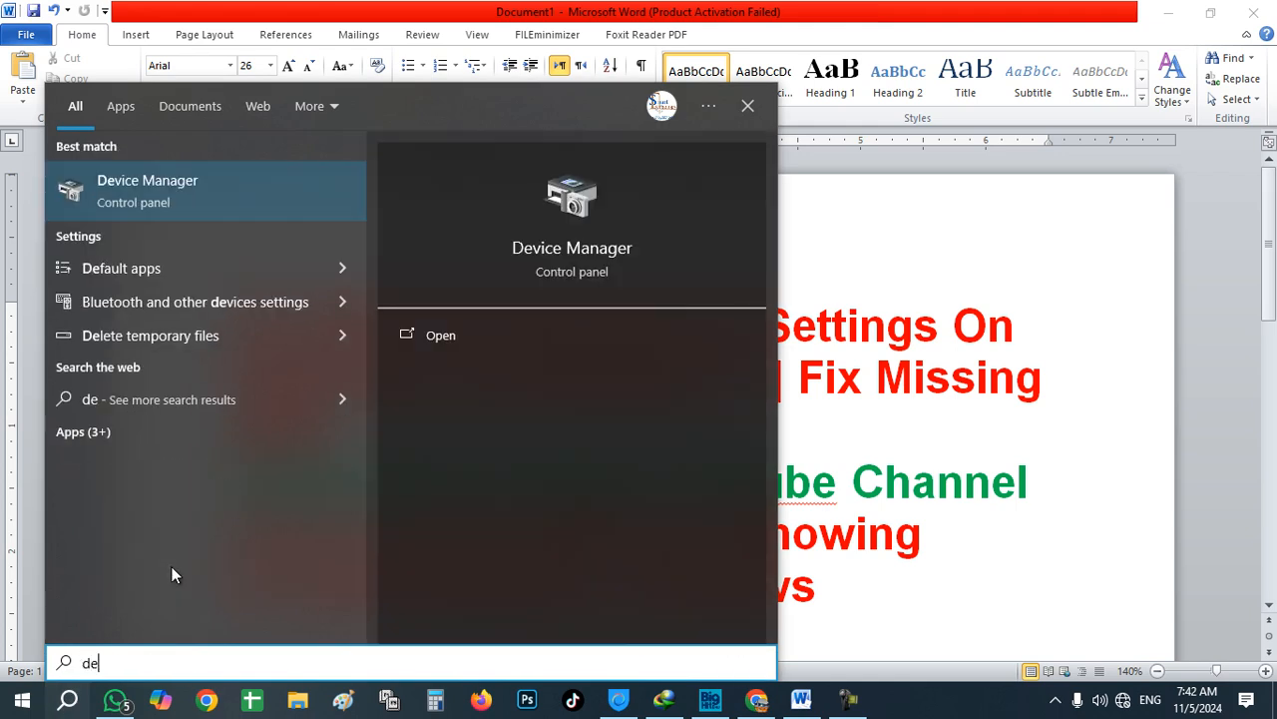
pyautogui.write('vi')
pyautogui.click(165, 180)
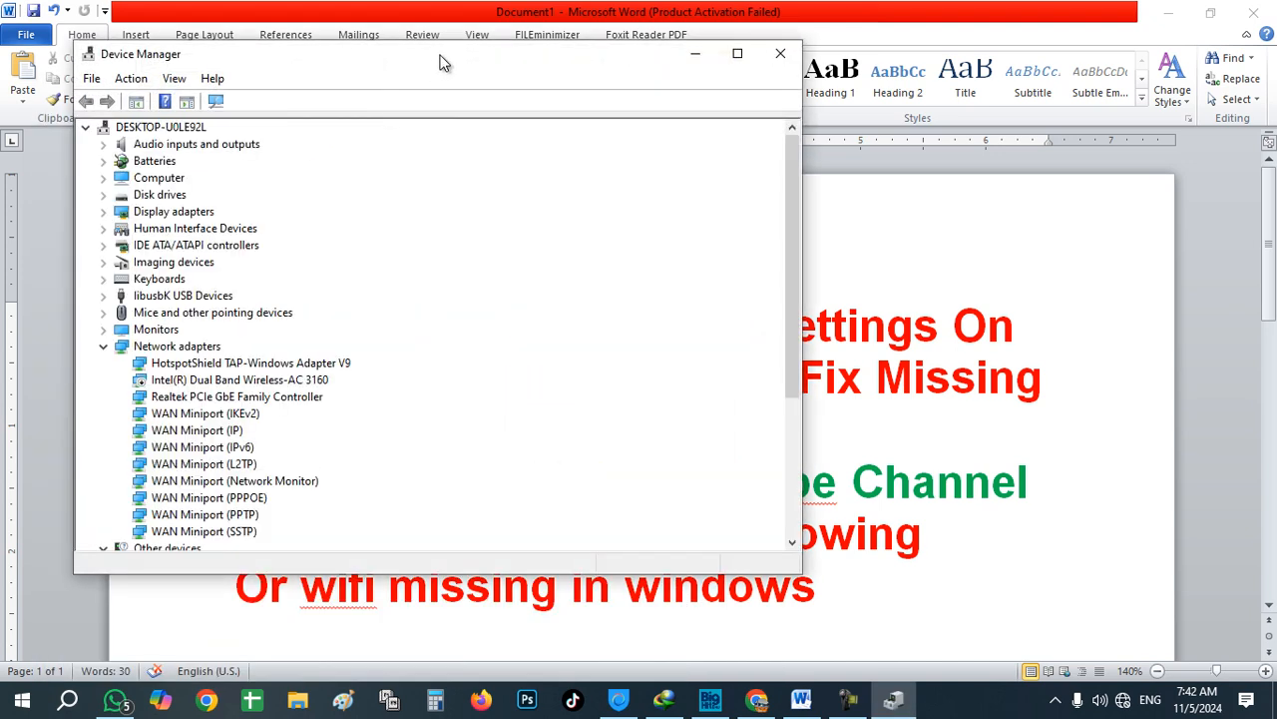
pyautogui.doubleClick(444, 55)
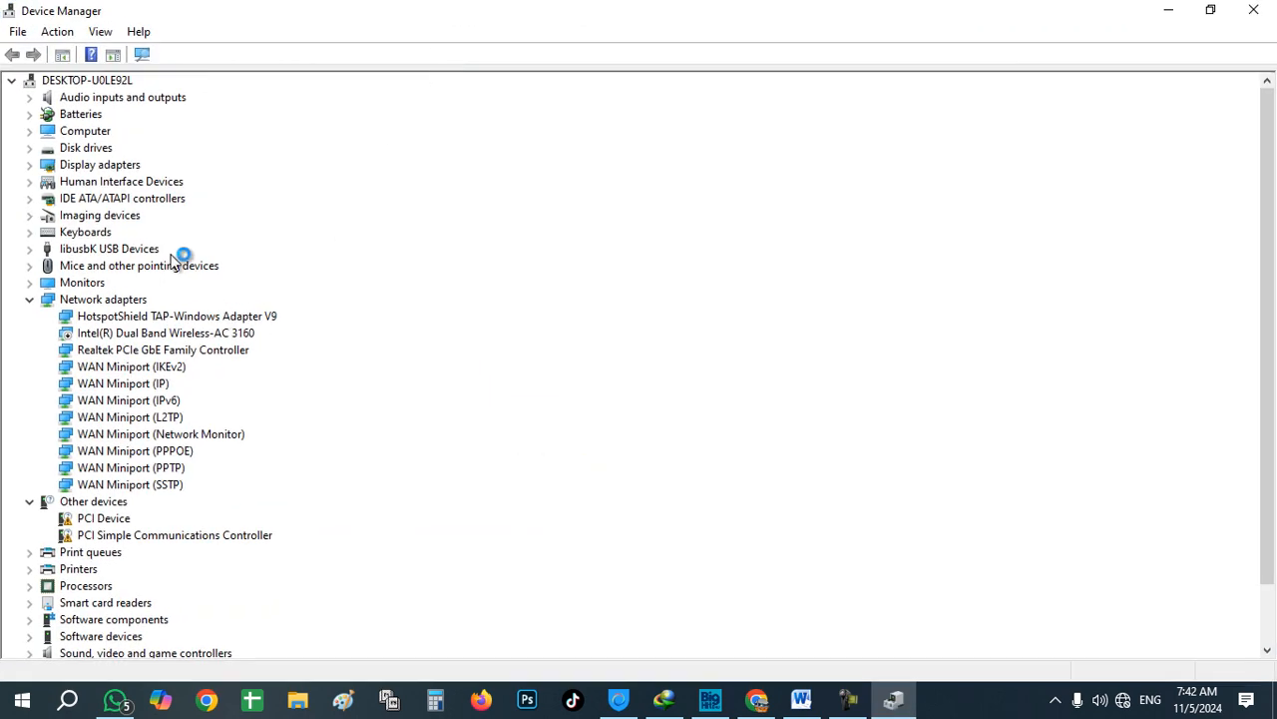
# Step: Expand Network adapters to check for the Intel Dual Band Wireless-AC 3160, then collapse it
pyautogui.click(29, 299)
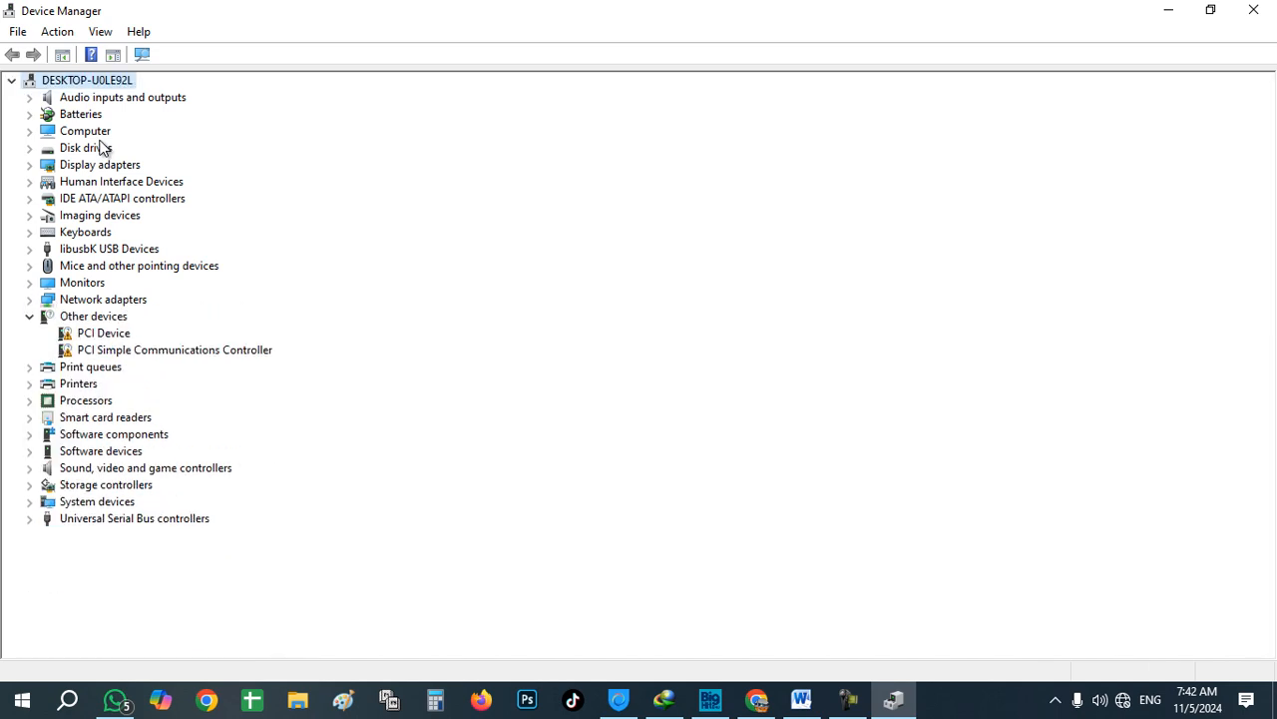
pyautogui.click(105, 302)
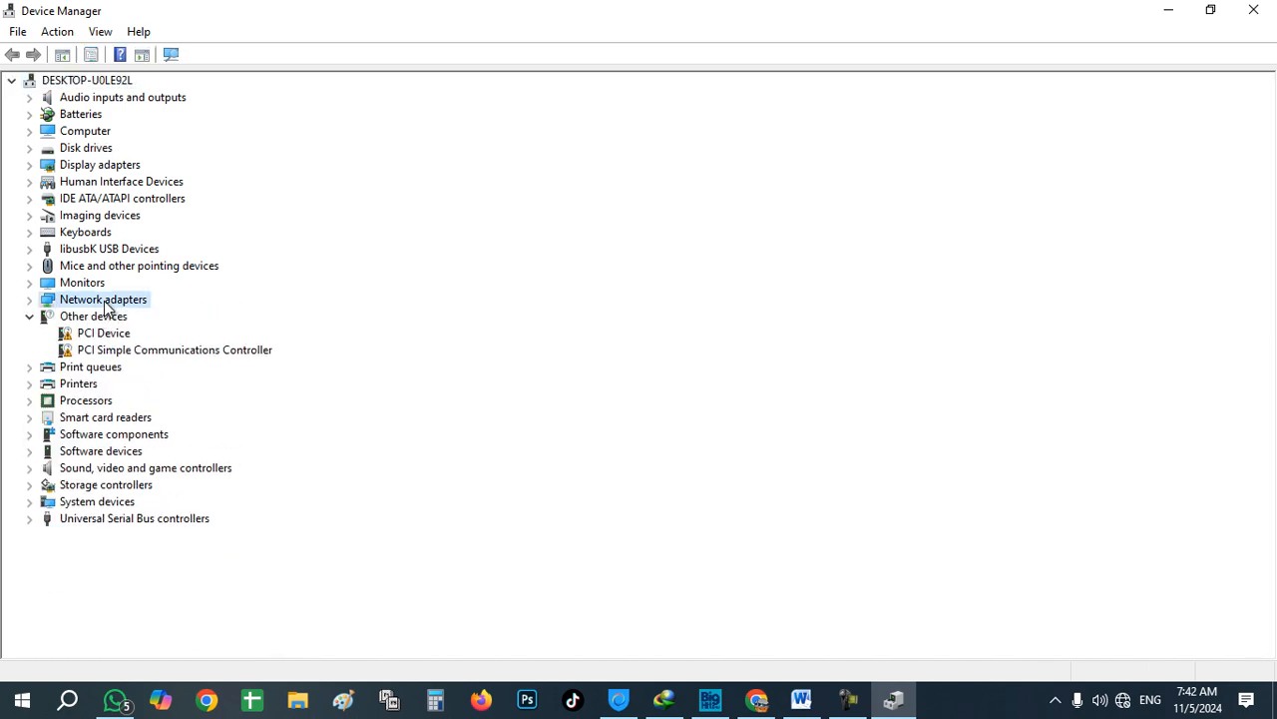
pyautogui.doubleClick(106, 302)
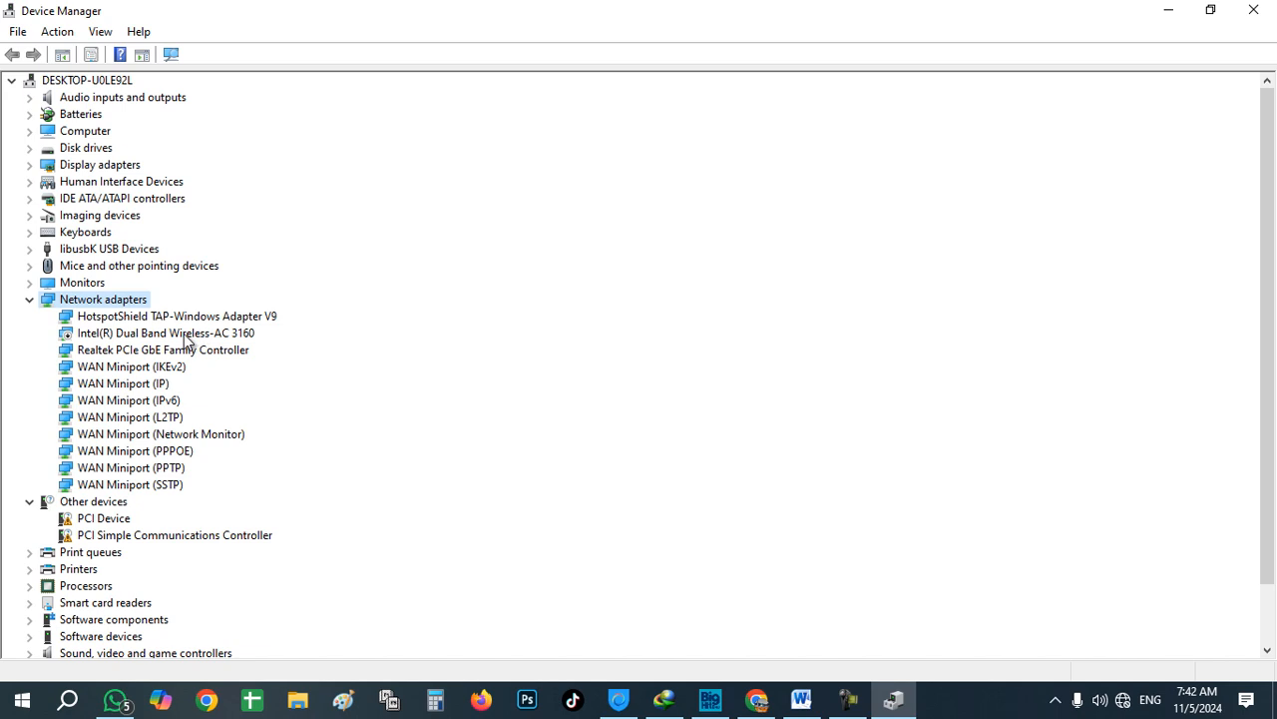
pyautogui.click(30, 300)
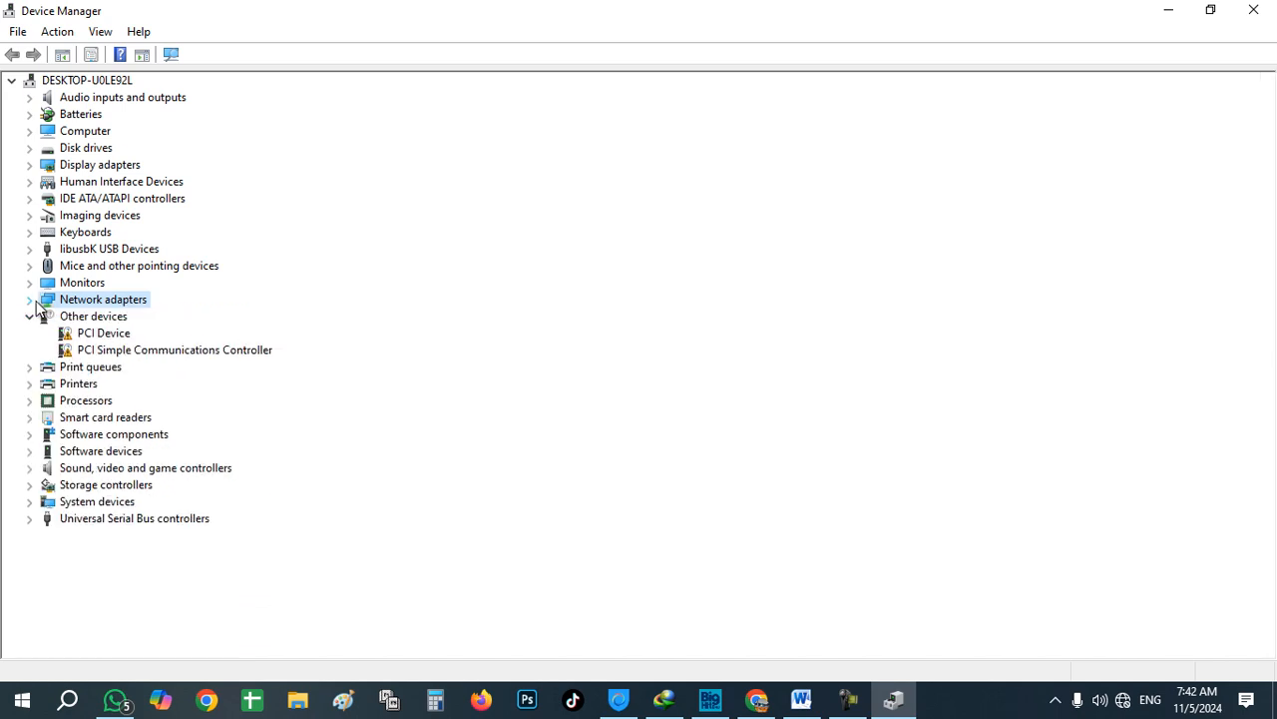
# Step: Ping 127.1.1.1 from Command Prompt, getting four replies with 0% loss, then close it
pyautogui.rightClick(62, 710)
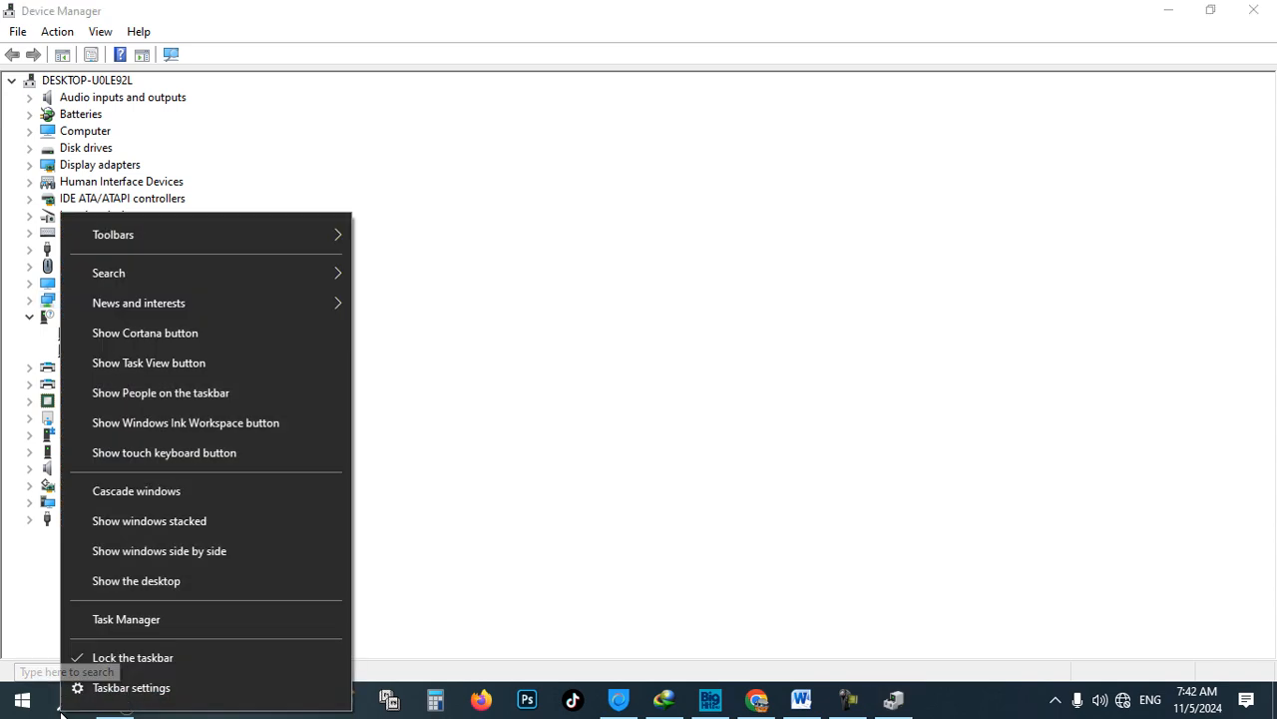
pyautogui.click(70, 704)
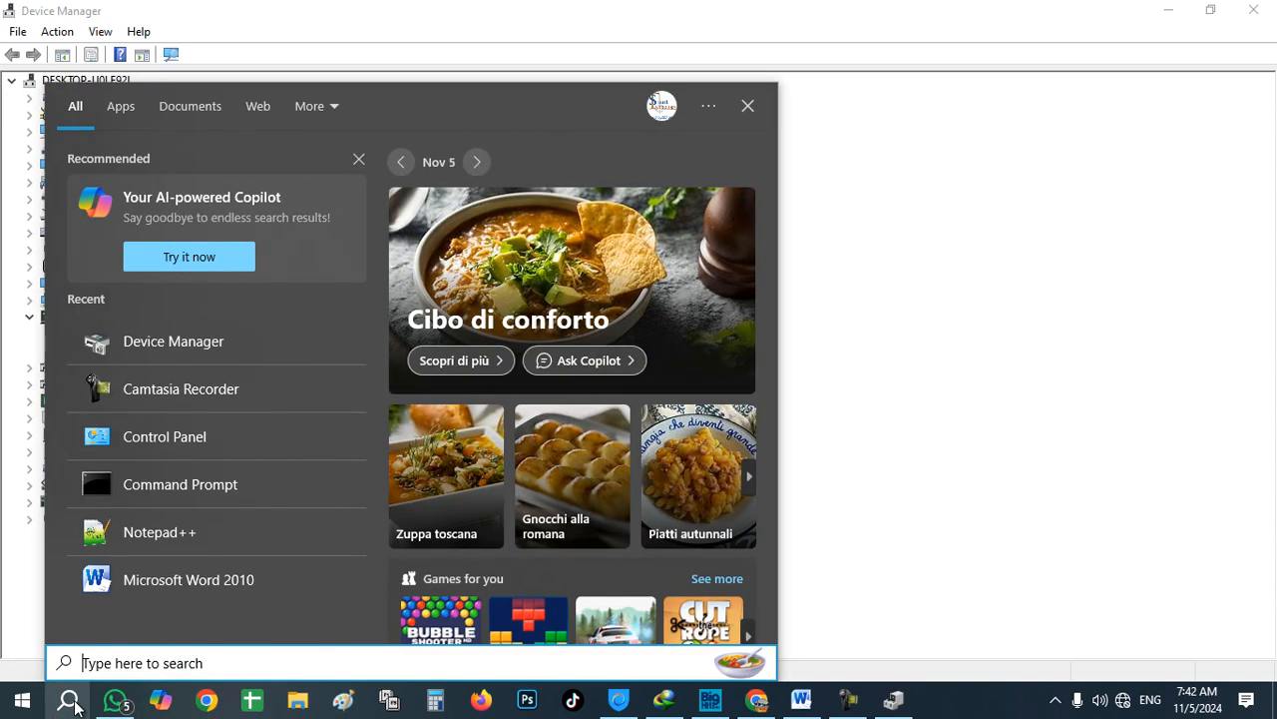
pyautogui.write('cmd')
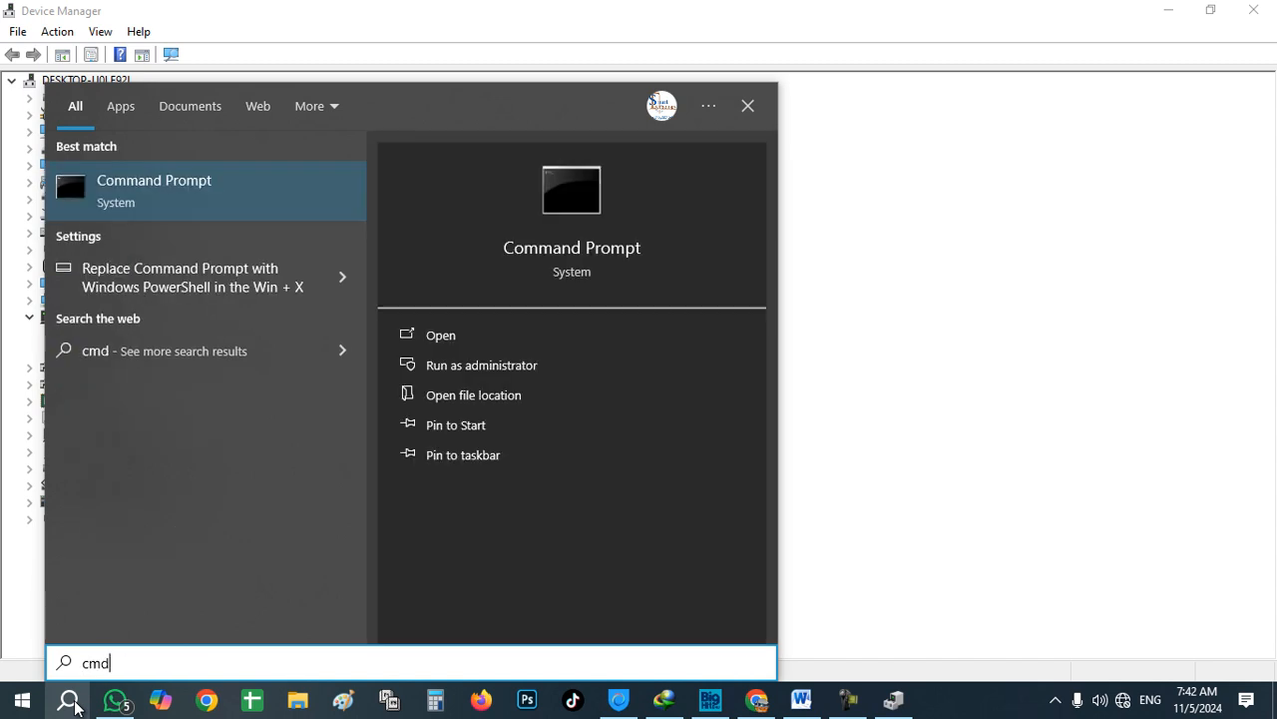
pyautogui.press('Return')
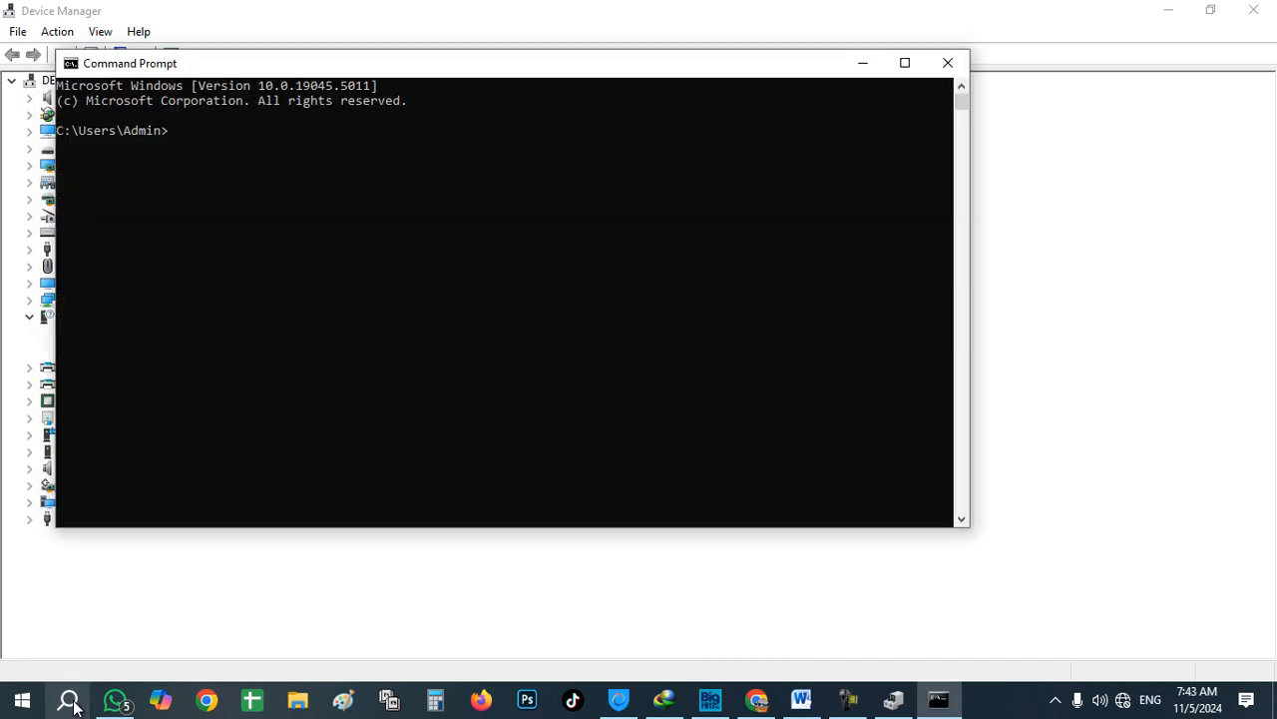
pyautogui.write('ping 127.1.1.1')
pyautogui.press('Return')
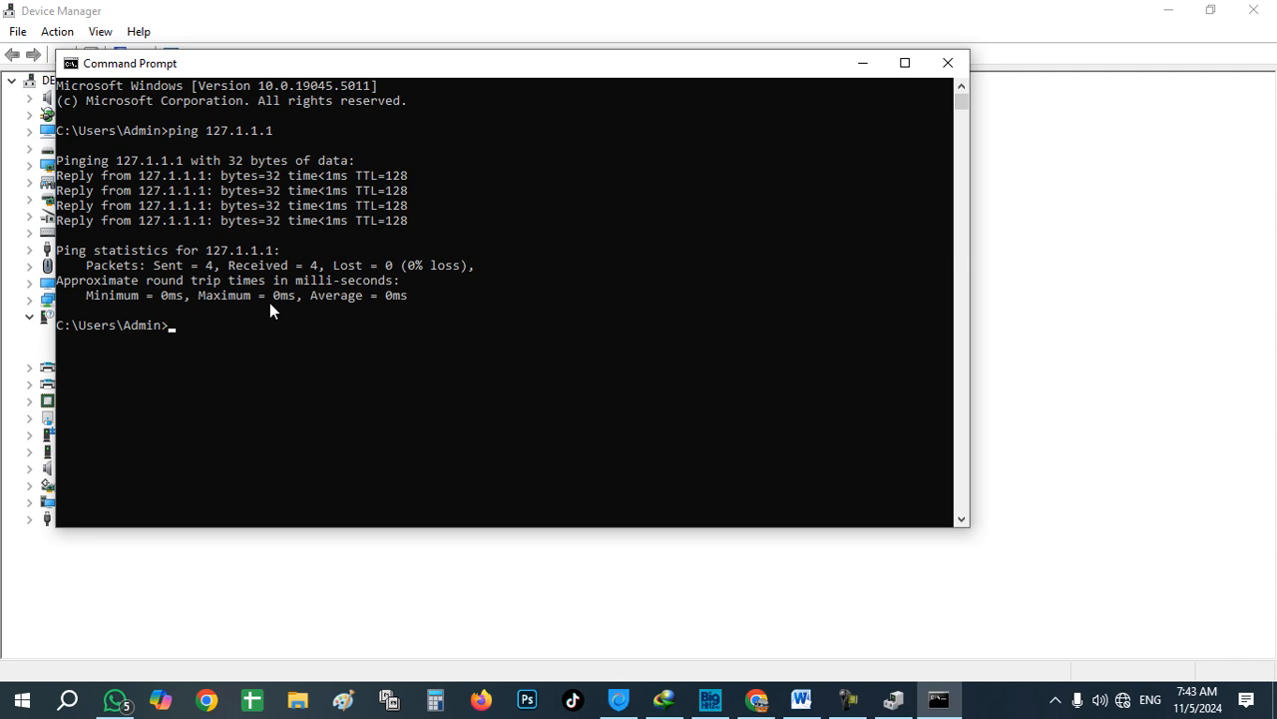
pyautogui.click(943, 66)
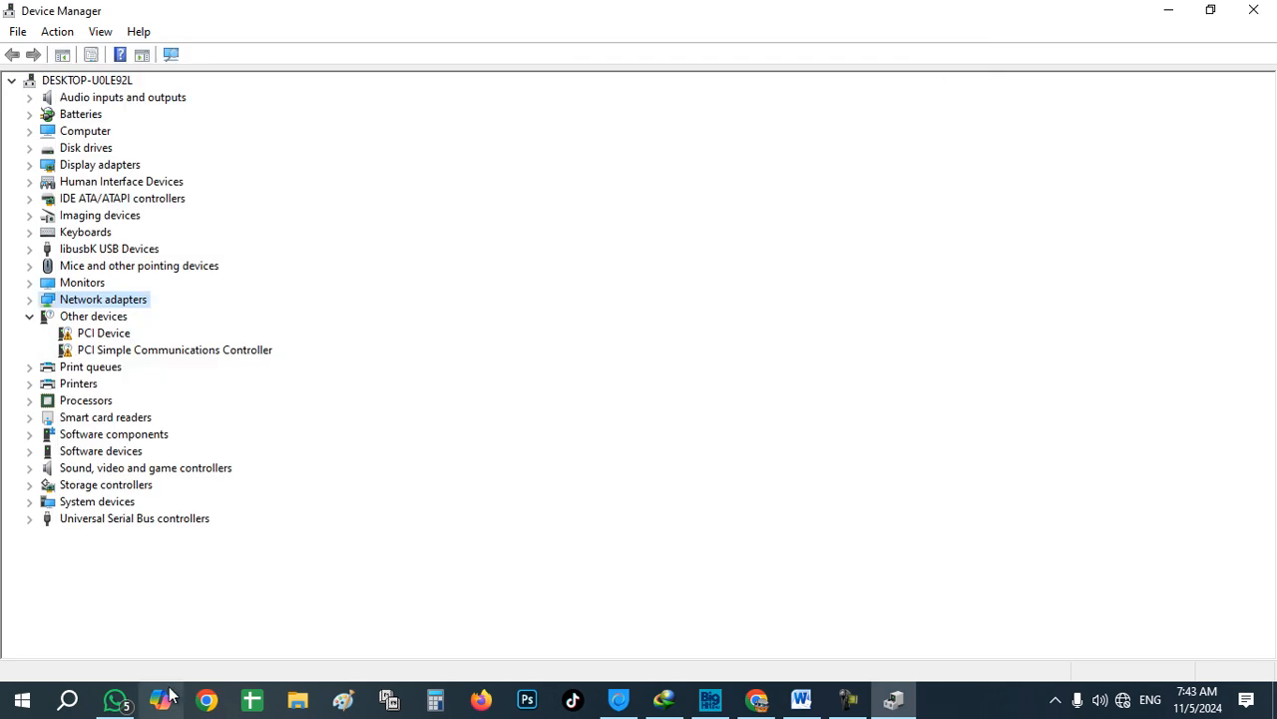
# Step: Run netsh winsock reset in a regular Command Prompt, which is refused without administrator rights
pyautogui.click(70, 701)
pyautogui.write('c')
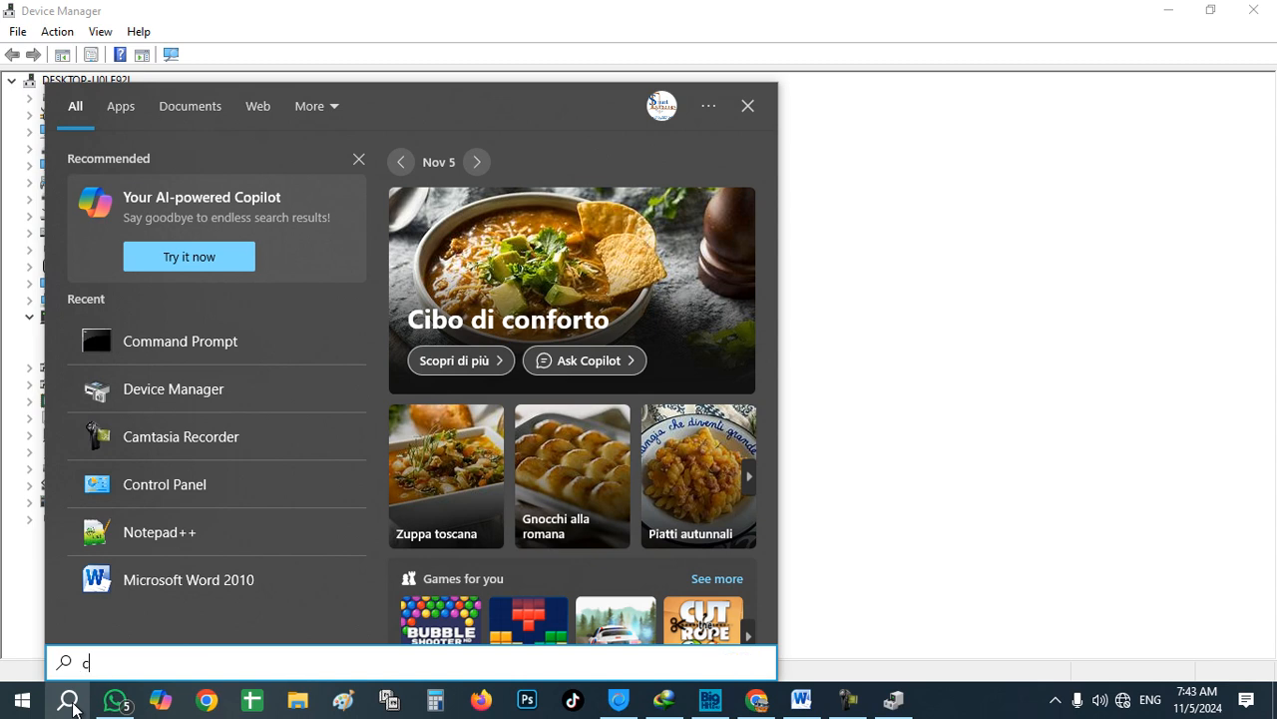
pyautogui.write('md')
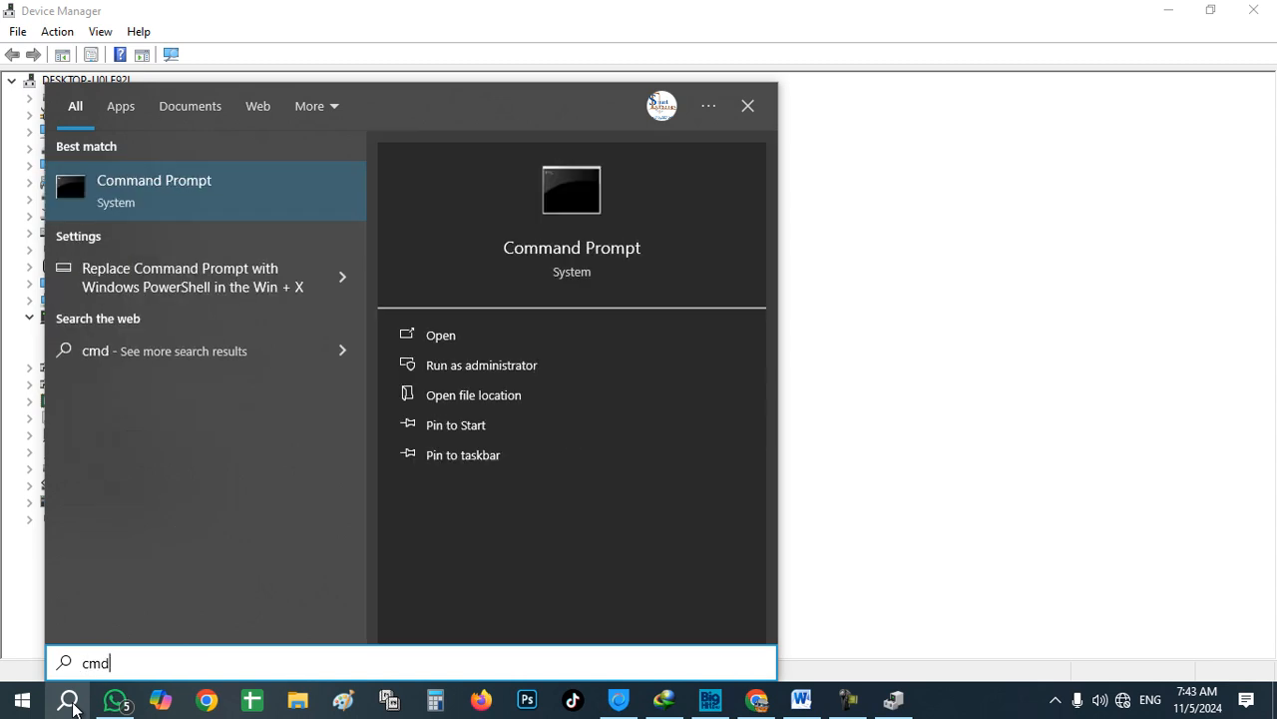
pyautogui.press('Return')
pyautogui.click(75, 709)
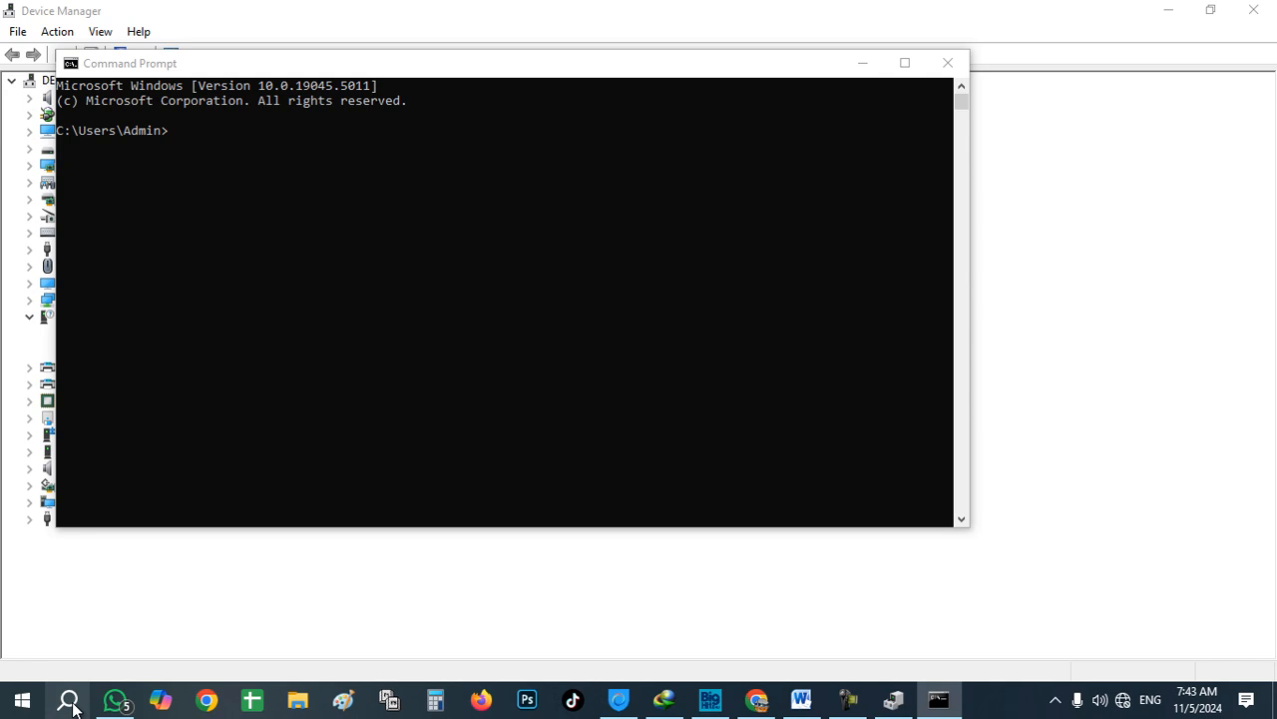
pyautogui.click(177, 132)
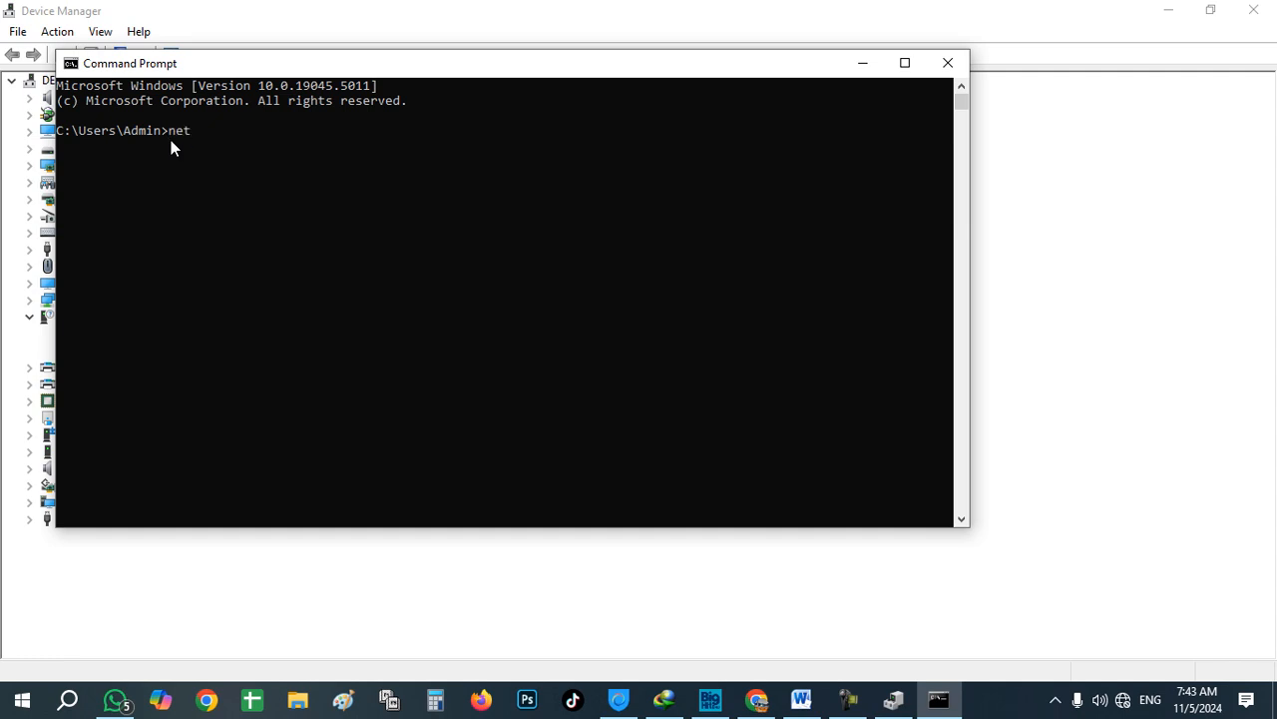
pyautogui.write('netsh winsock reset')
pyautogui.press('Return')
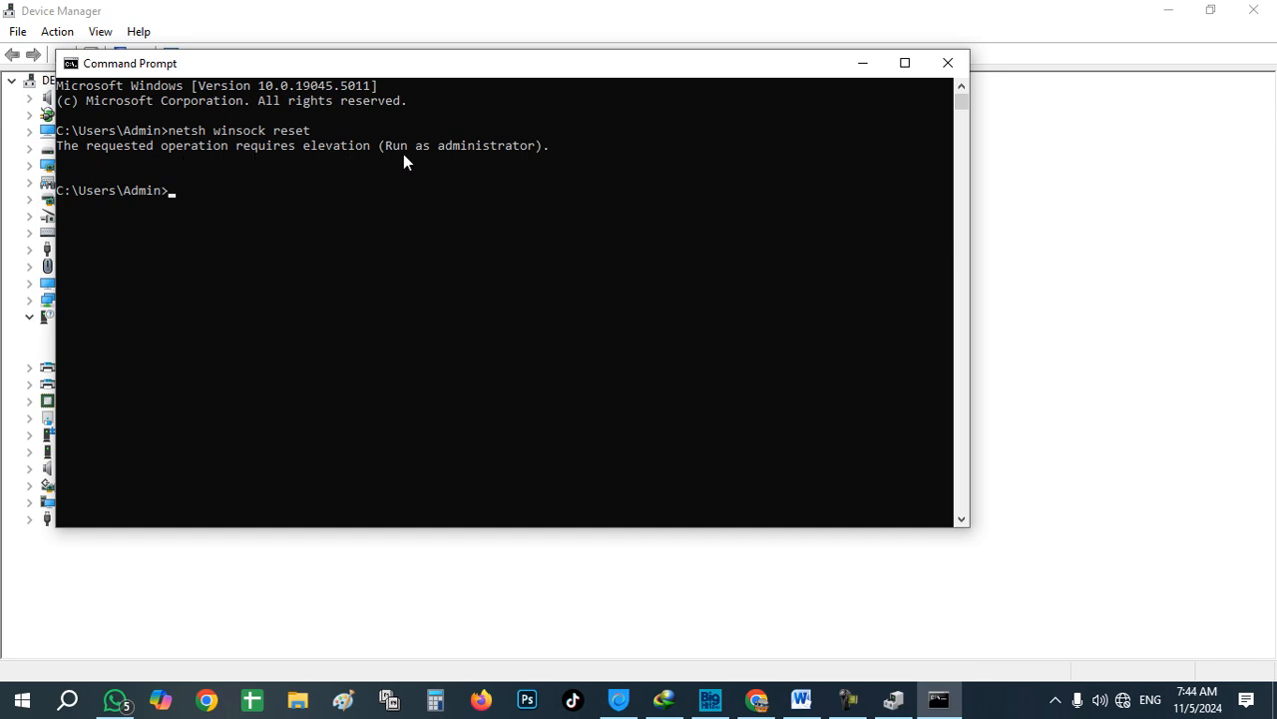
# Step: Close the regular prompt and open Command Prompt as administrator
pyautogui.click(947, 64)
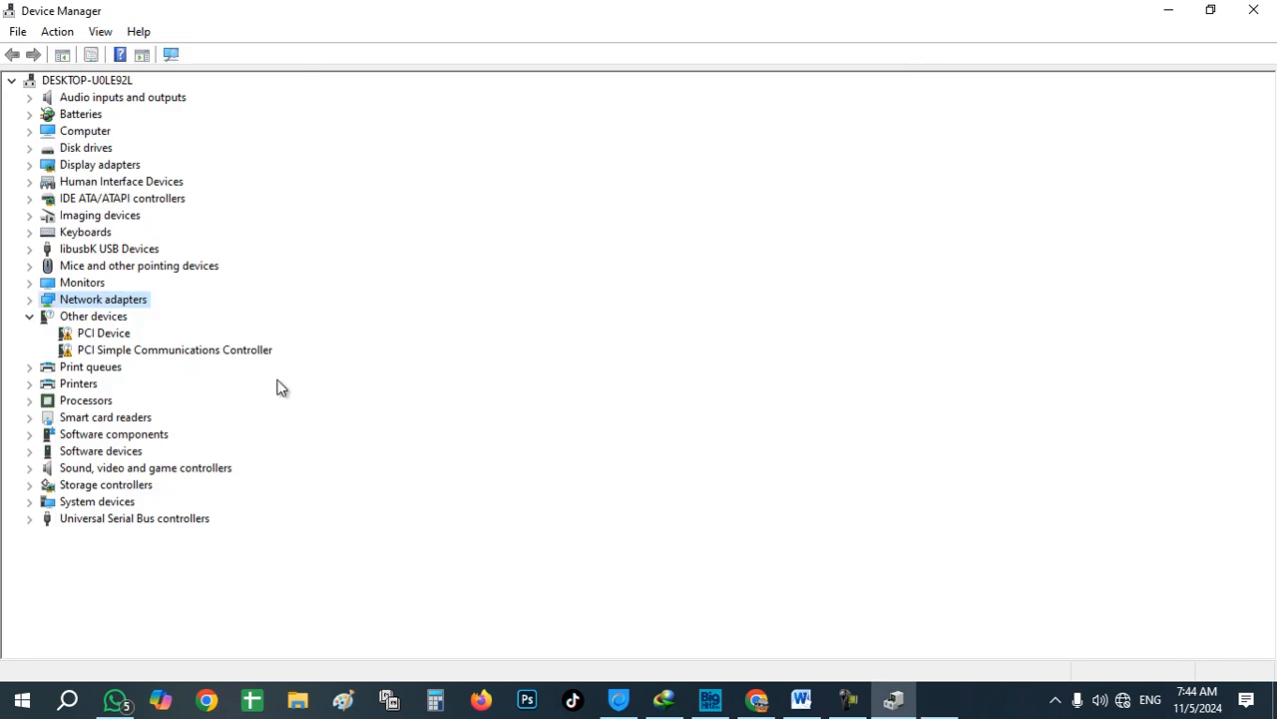
pyautogui.click(80, 702)
pyautogui.write('cmd')
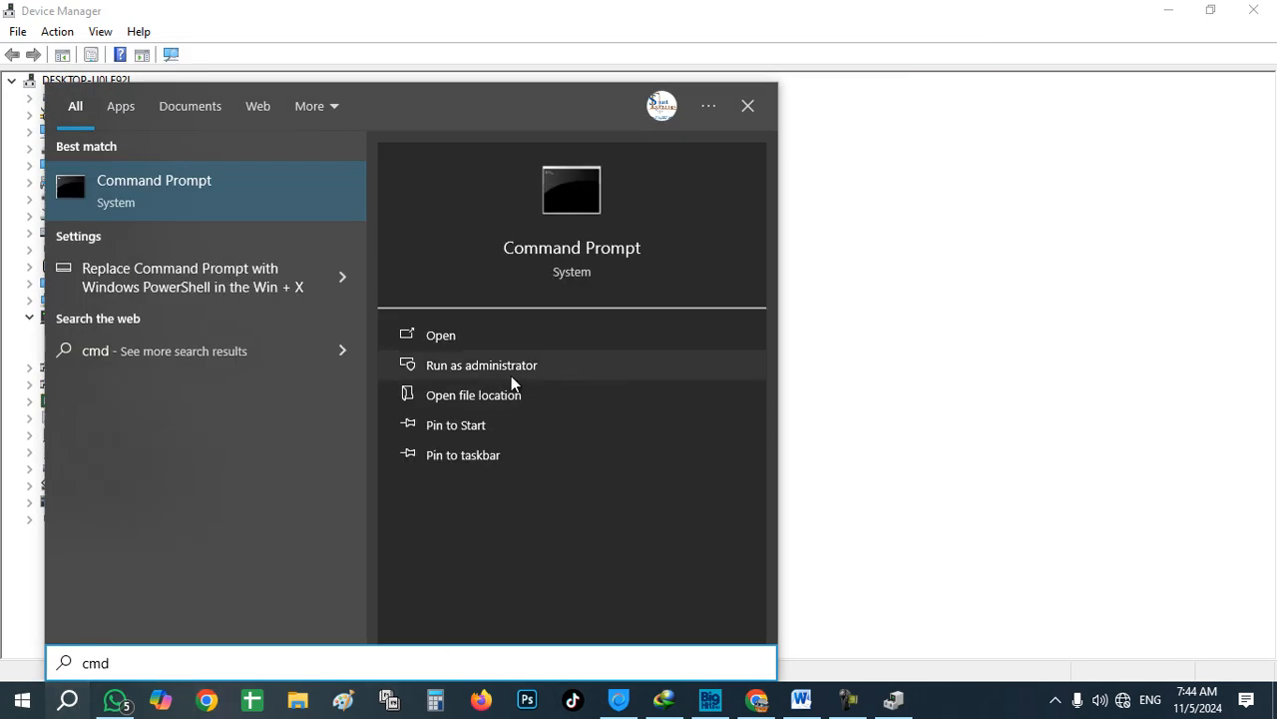
pyautogui.click(485, 376)
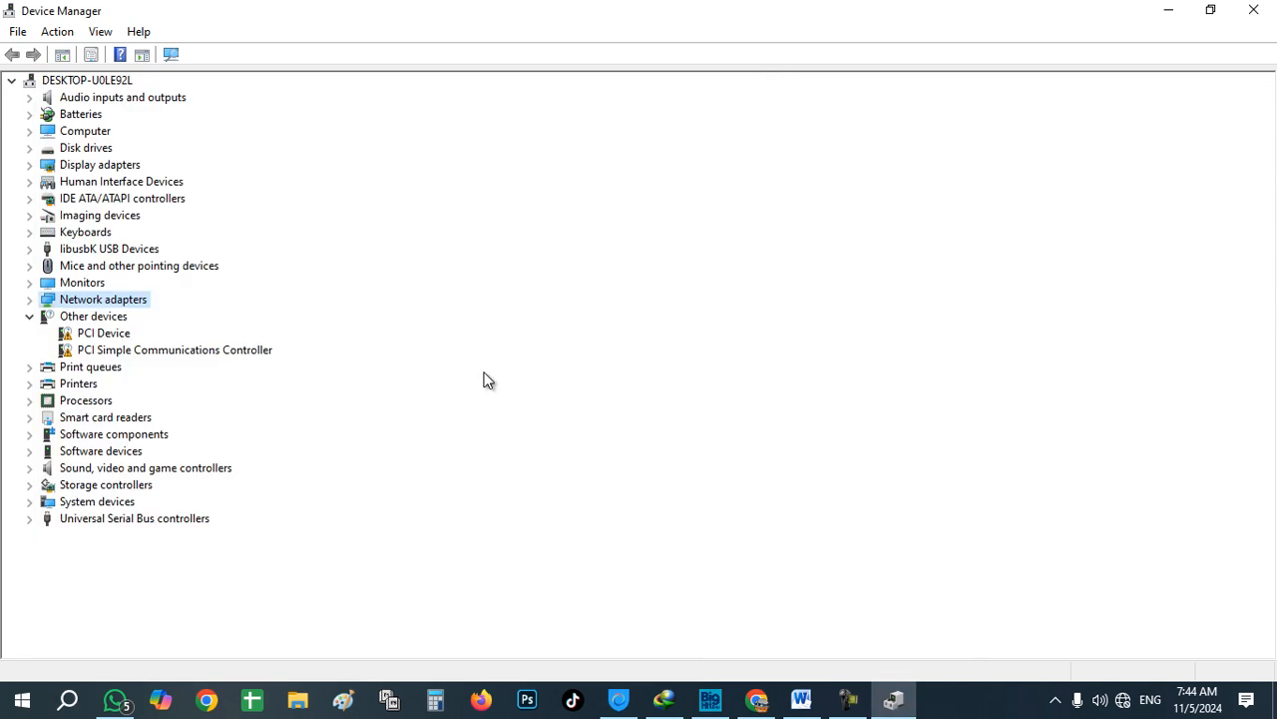
# Step: Run netsh winsock reset as administrator, resetting the Winsock catalog with a restart required
pyautogui.rightClick(60, 714)
pyautogui.click(59, 713)
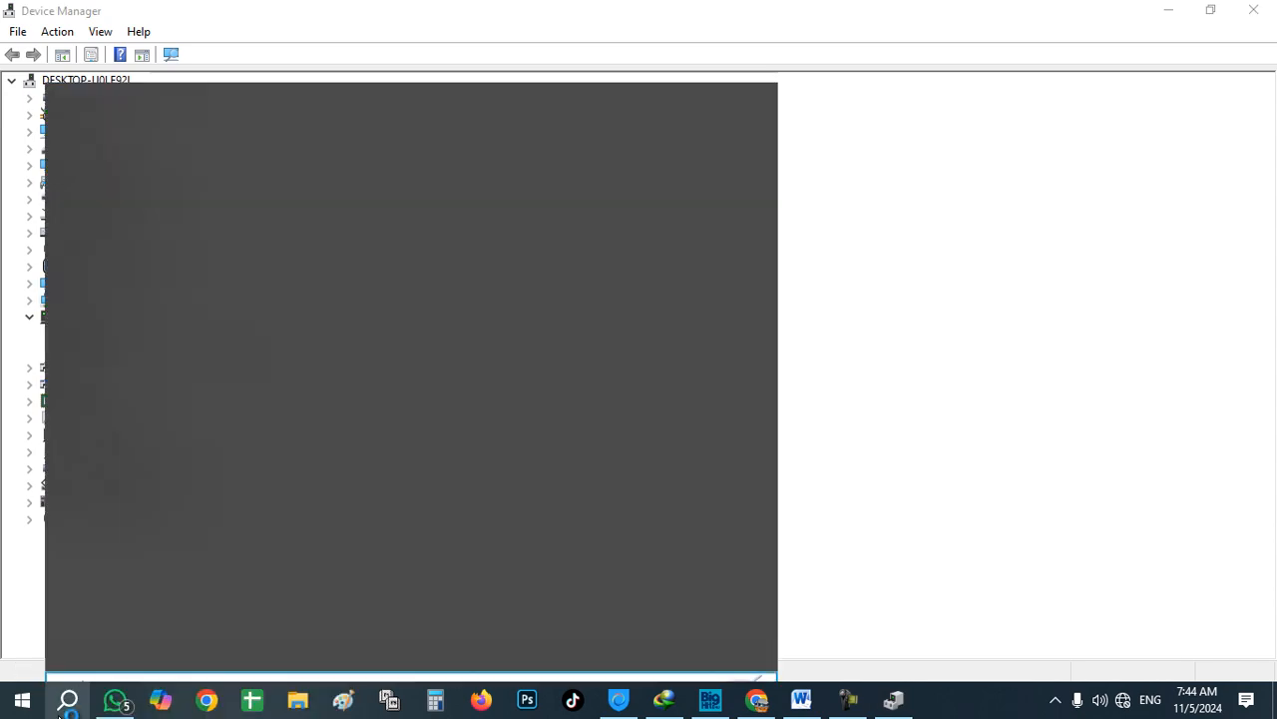
pyautogui.click(60, 714)
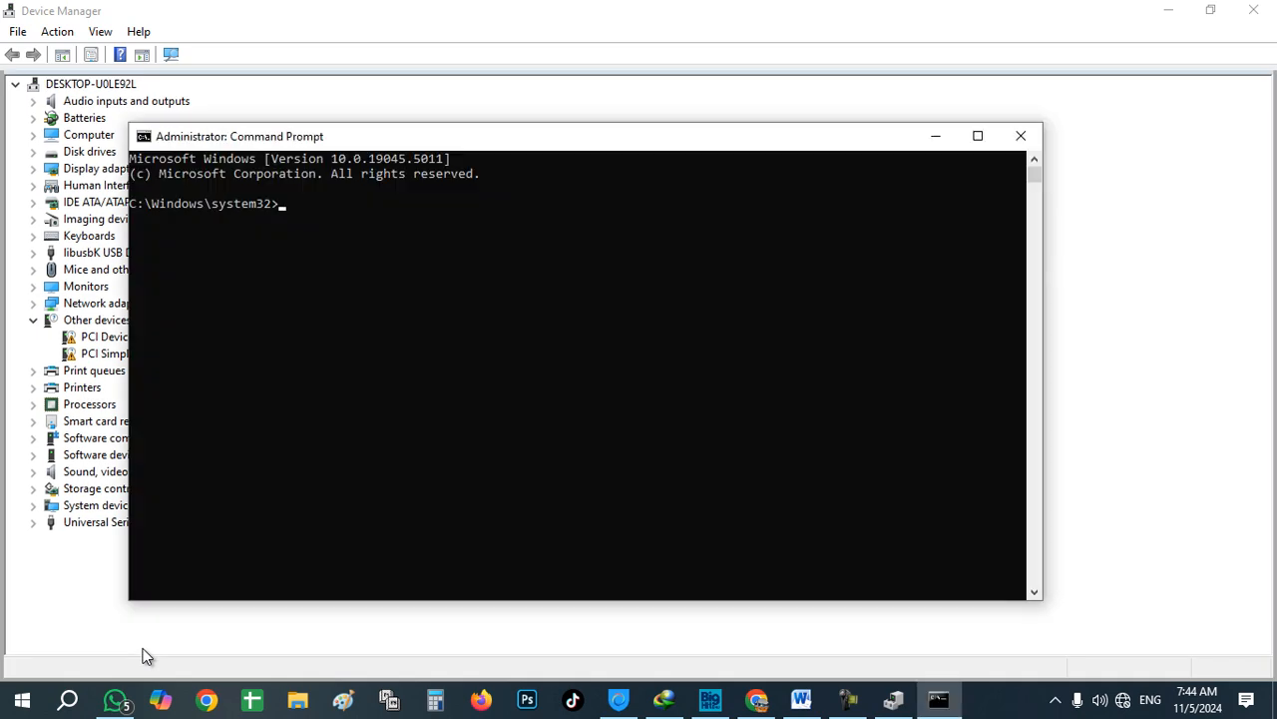
pyautogui.write('netsh winsock reset')
pyautogui.press('Return')
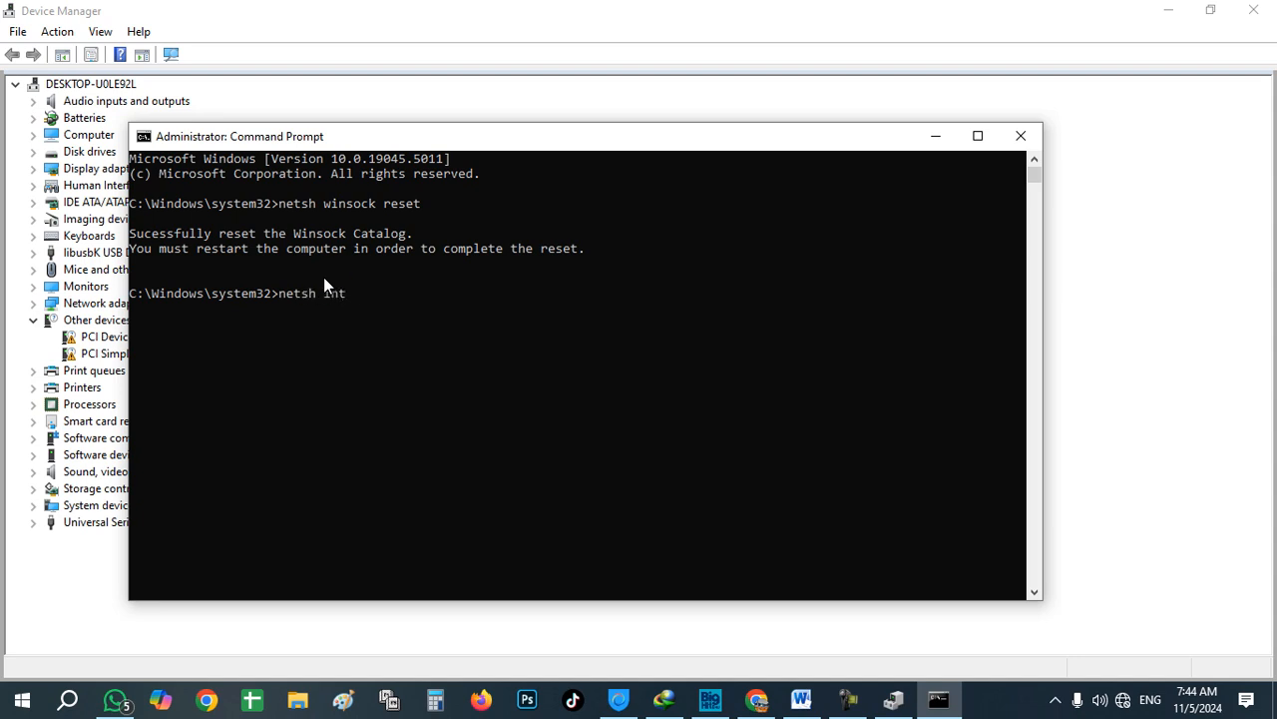
# Step: Run netsh int ip reset resetlog txt to reset TCP/IP, then close Command Prompt
pyautogui.write('ip reset resetlog txt')
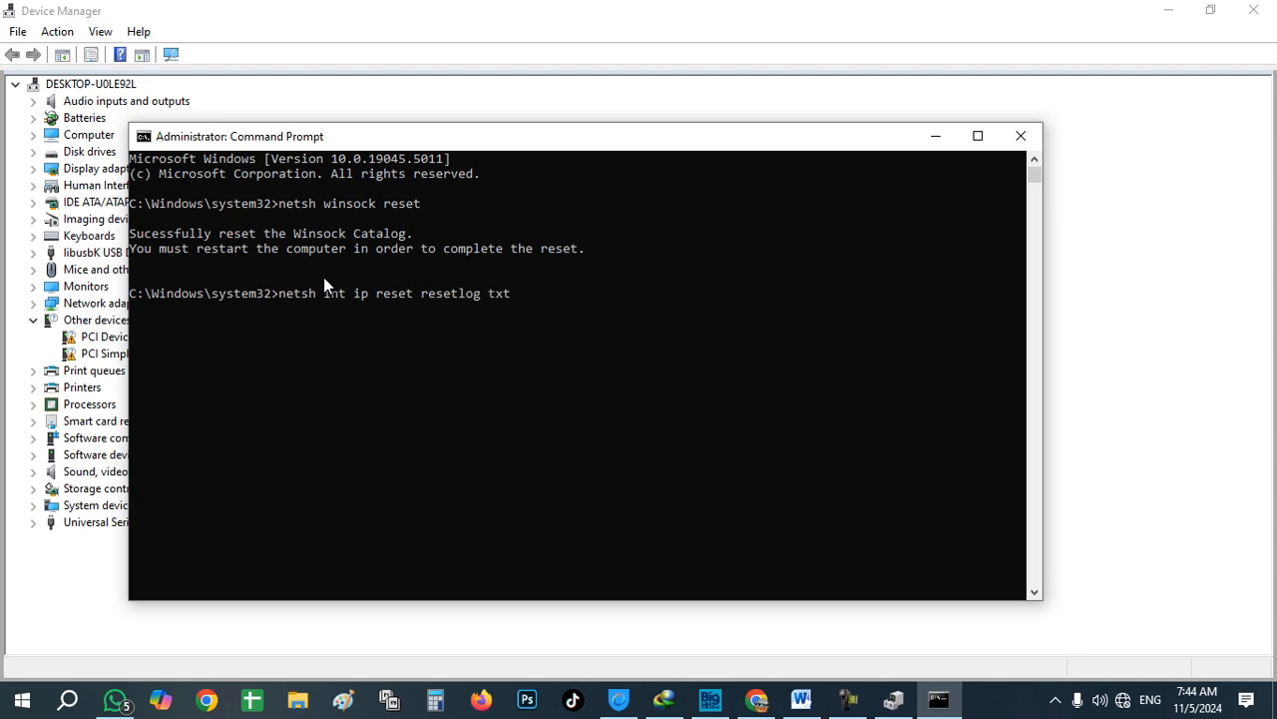
pyautogui.press('Return')
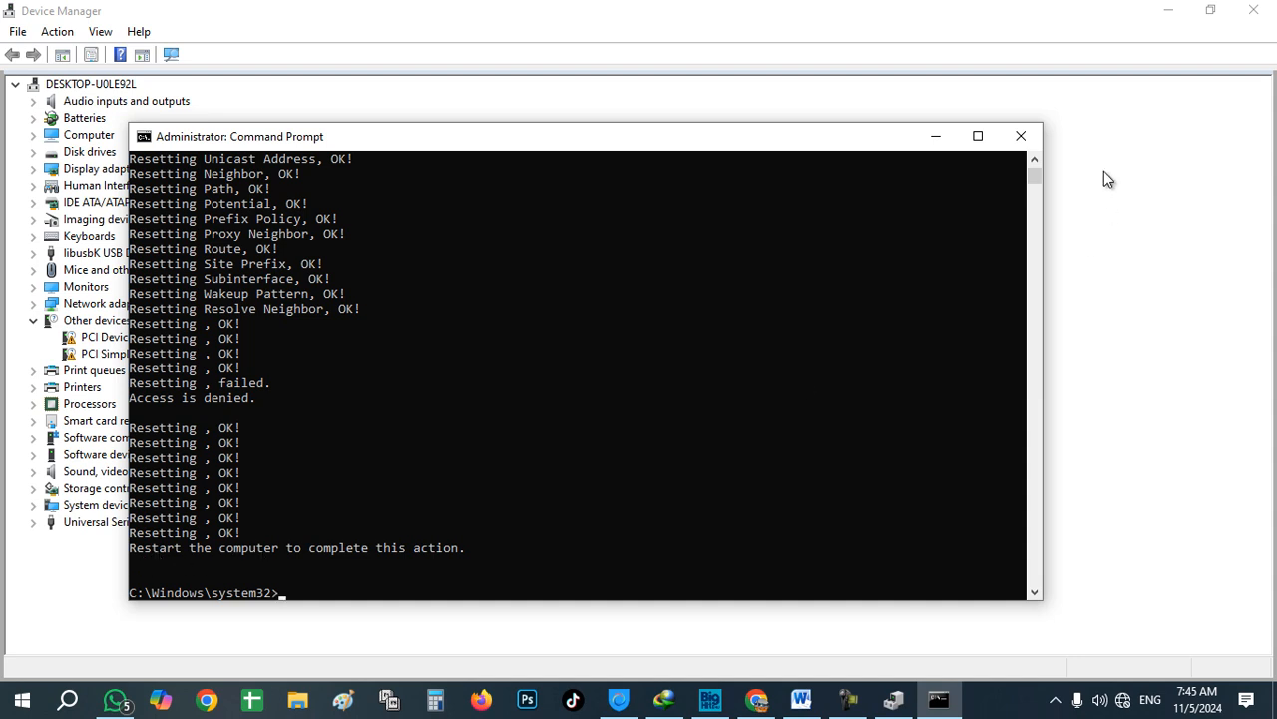
pyautogui.click(1021, 137)
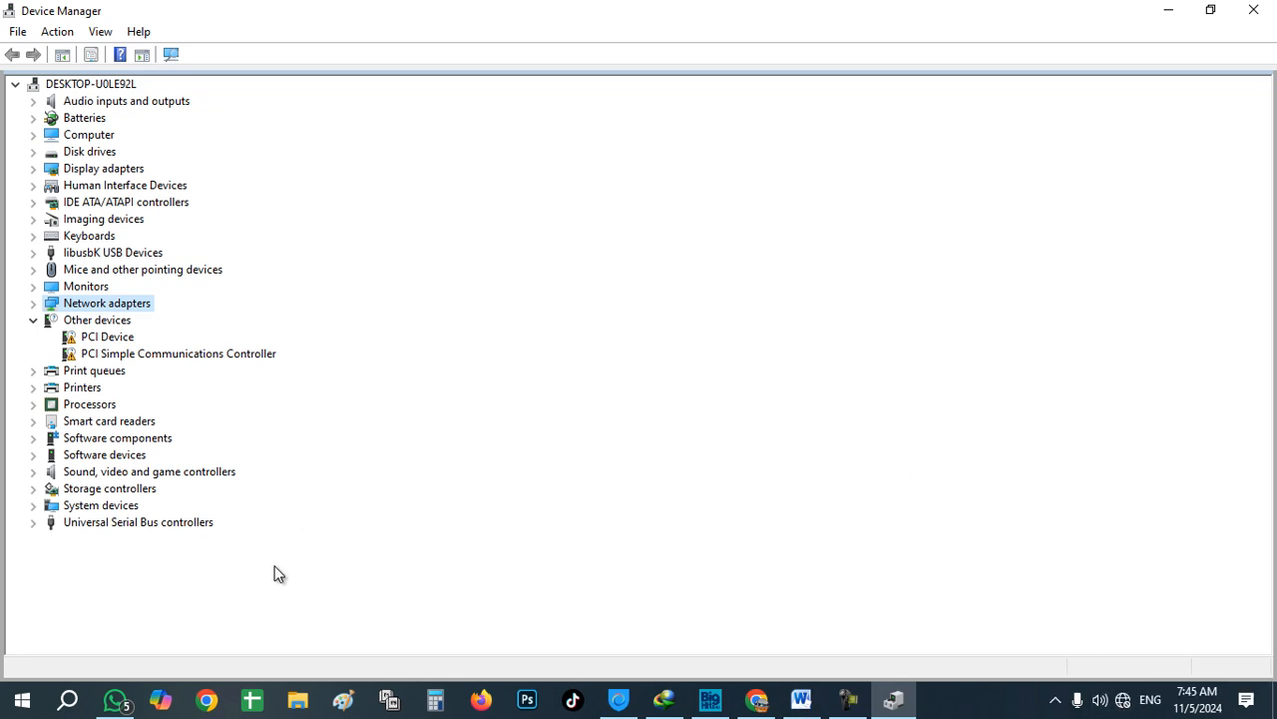
# Step: Open Control Panel maximized in Small icons view and go to Network and Sharing Center
pyautogui.click(60, 708)
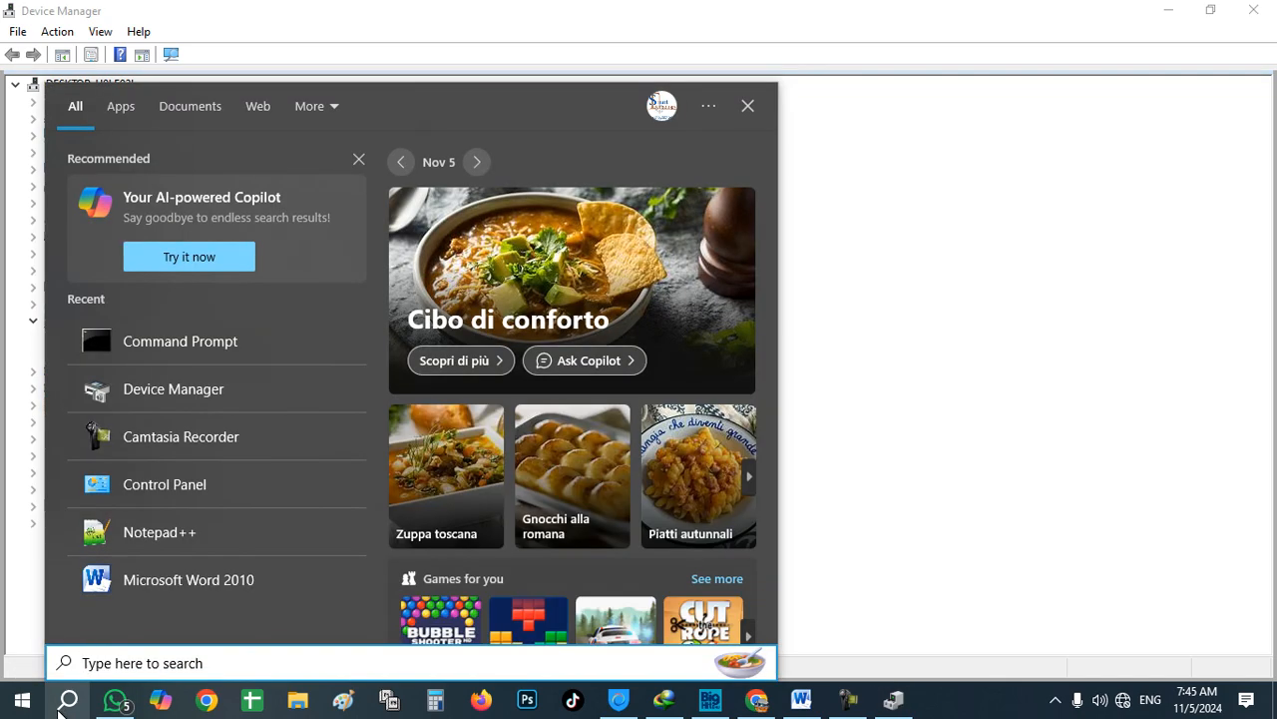
pyautogui.write('con')
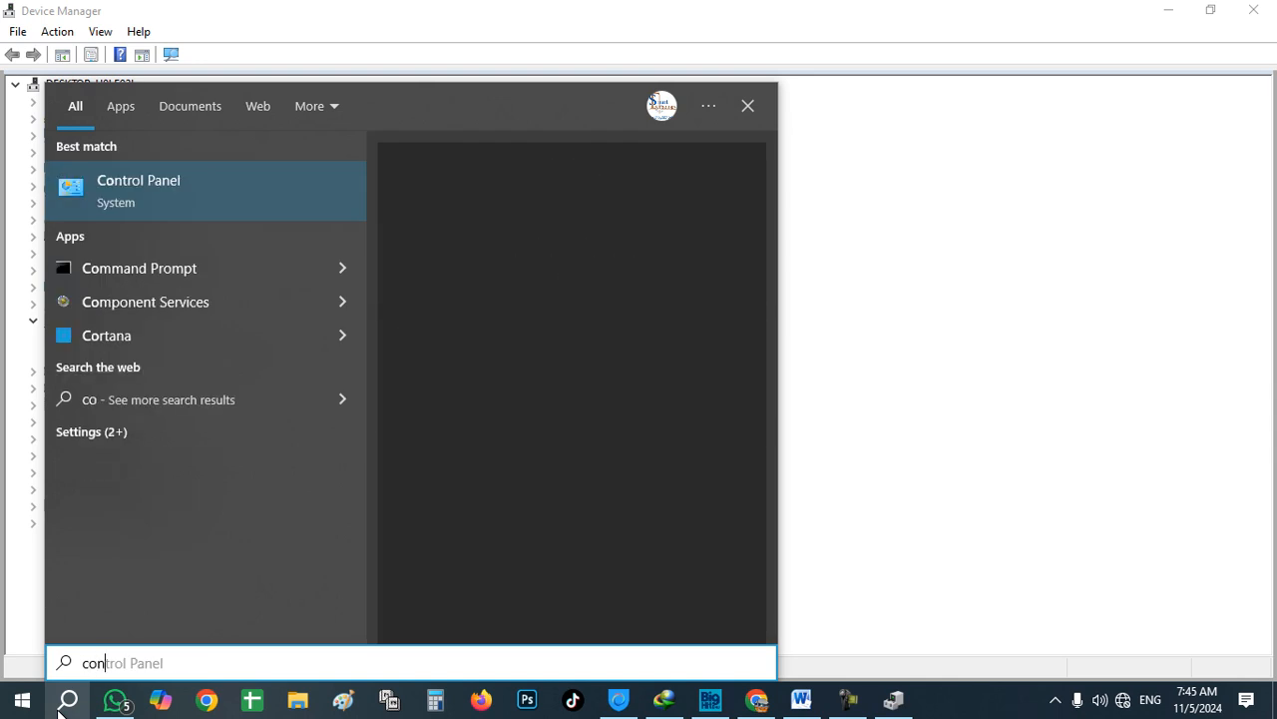
pyautogui.click(181, 202)
pyautogui.click(1083, 161)
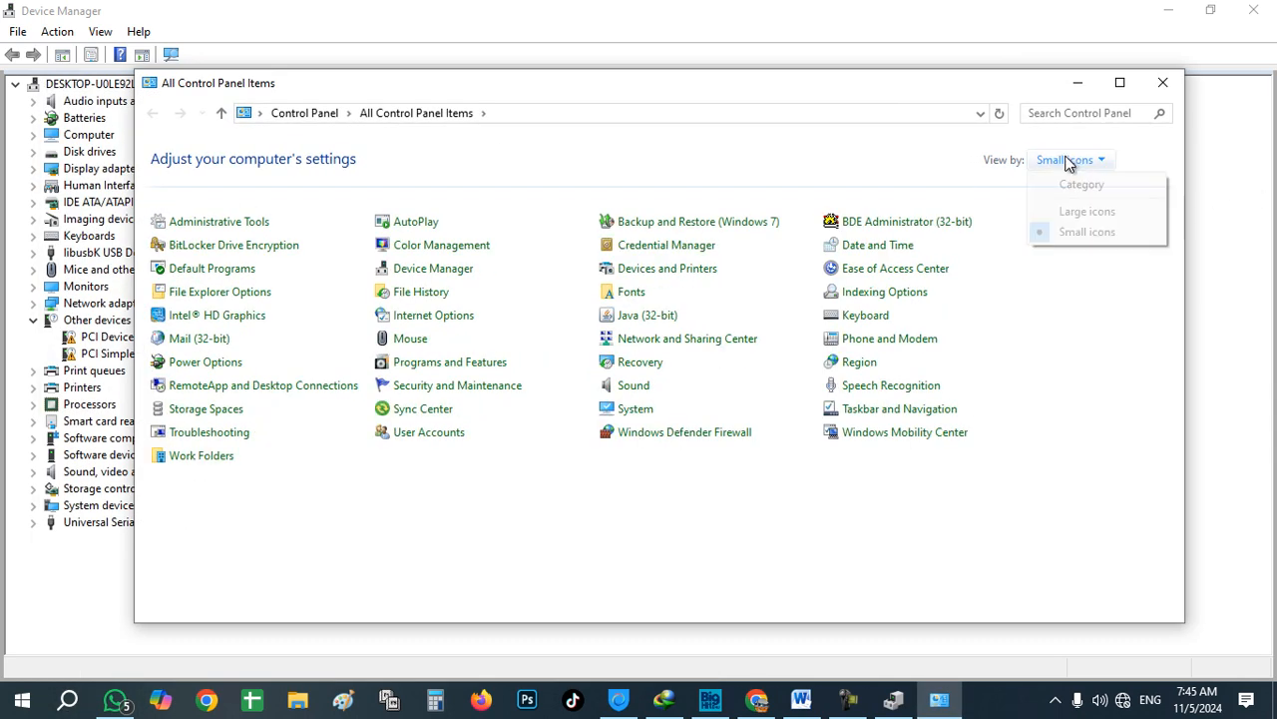
pyautogui.click(1087, 211)
pyautogui.click(1083, 162)
pyautogui.click(1094, 231)
pyautogui.click(1118, 83)
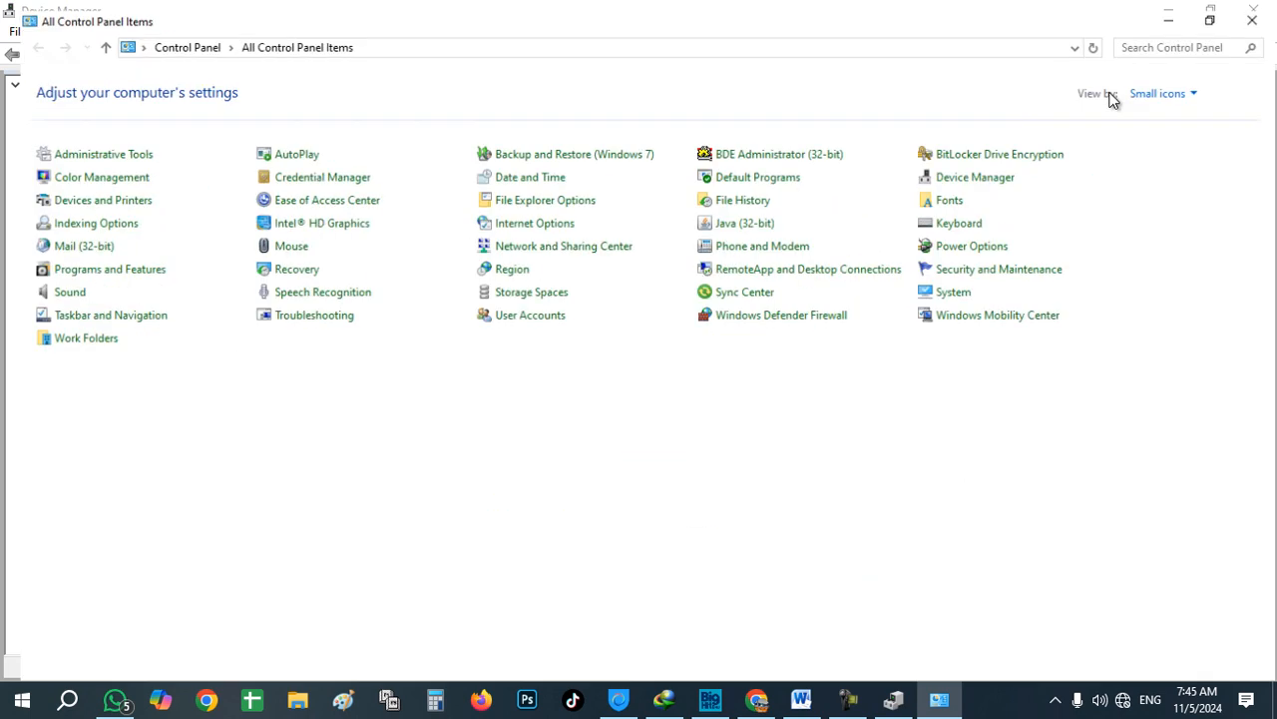
pyautogui.click(521, 241)
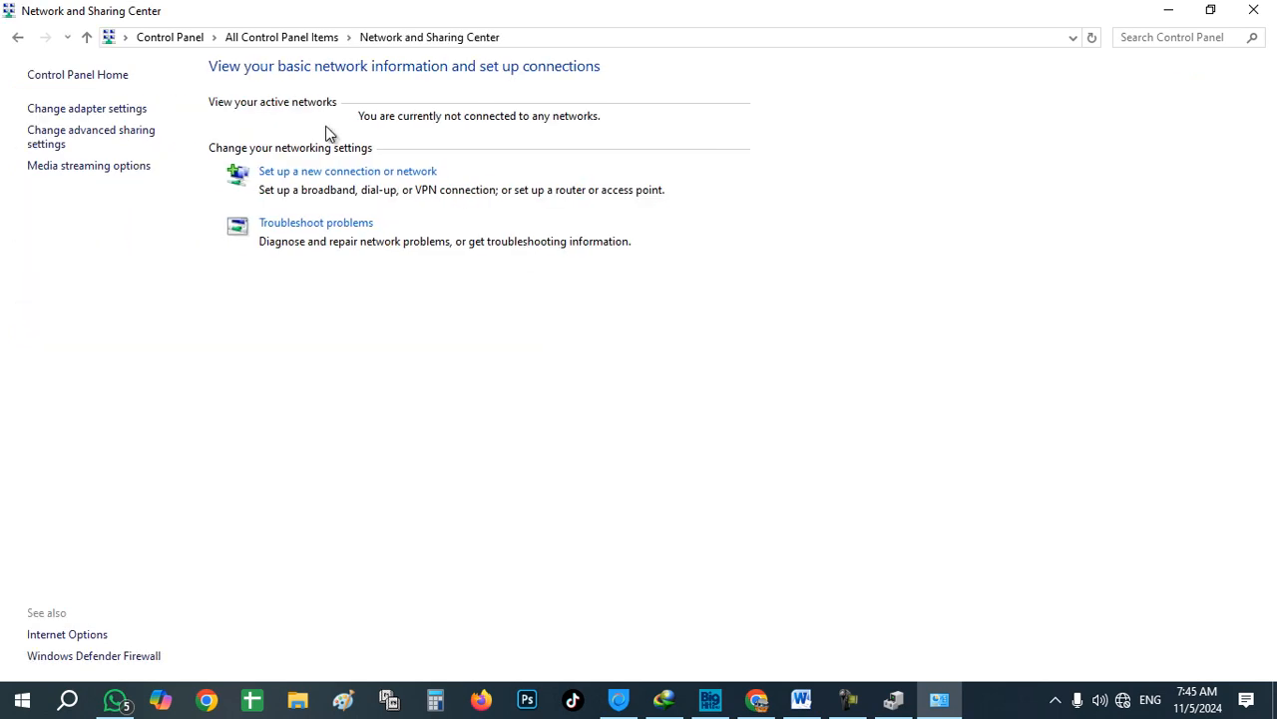
# Step: Open Change adapter settings to list Ethernet, HotspotShield and the disabled Wi-Fi 2
pyautogui.click(80, 110)
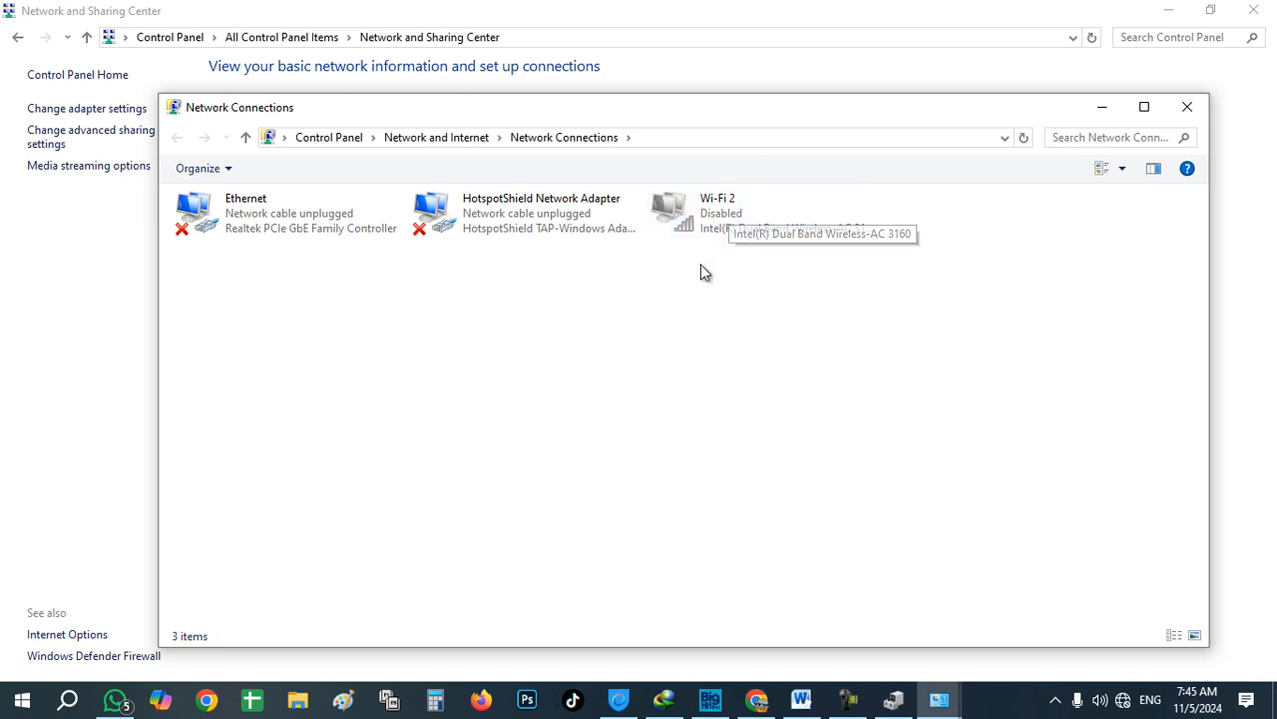
# Step: In Device Manager, select the Intel Dual Band Wireless-AC 3160 under Network adapters, then minimize
pyautogui.click(895, 702)
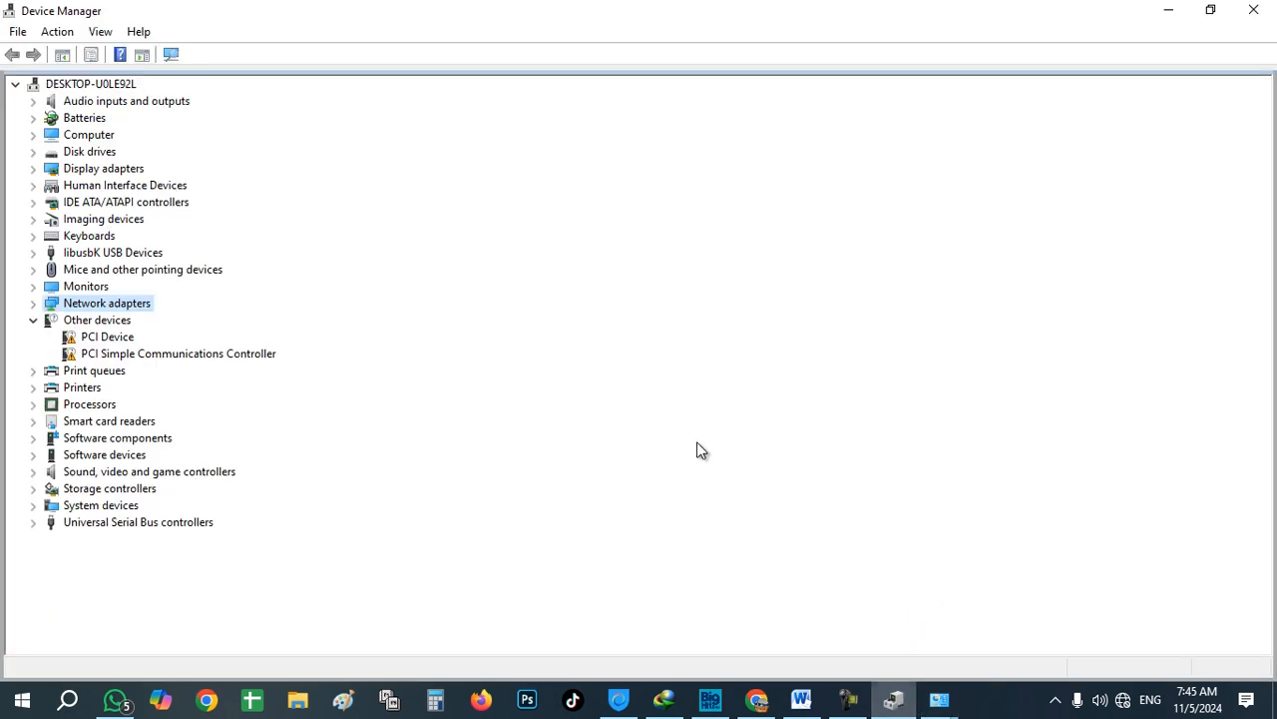
pyautogui.click(34, 304)
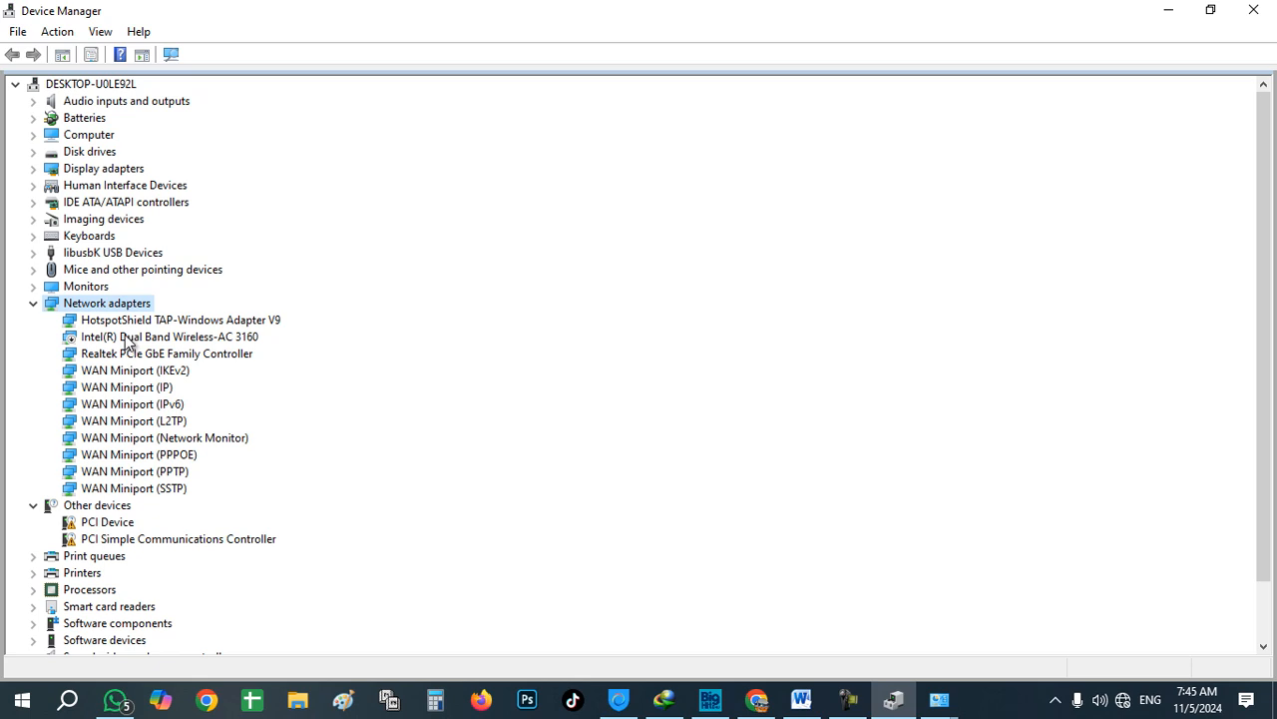
pyautogui.click(127, 339)
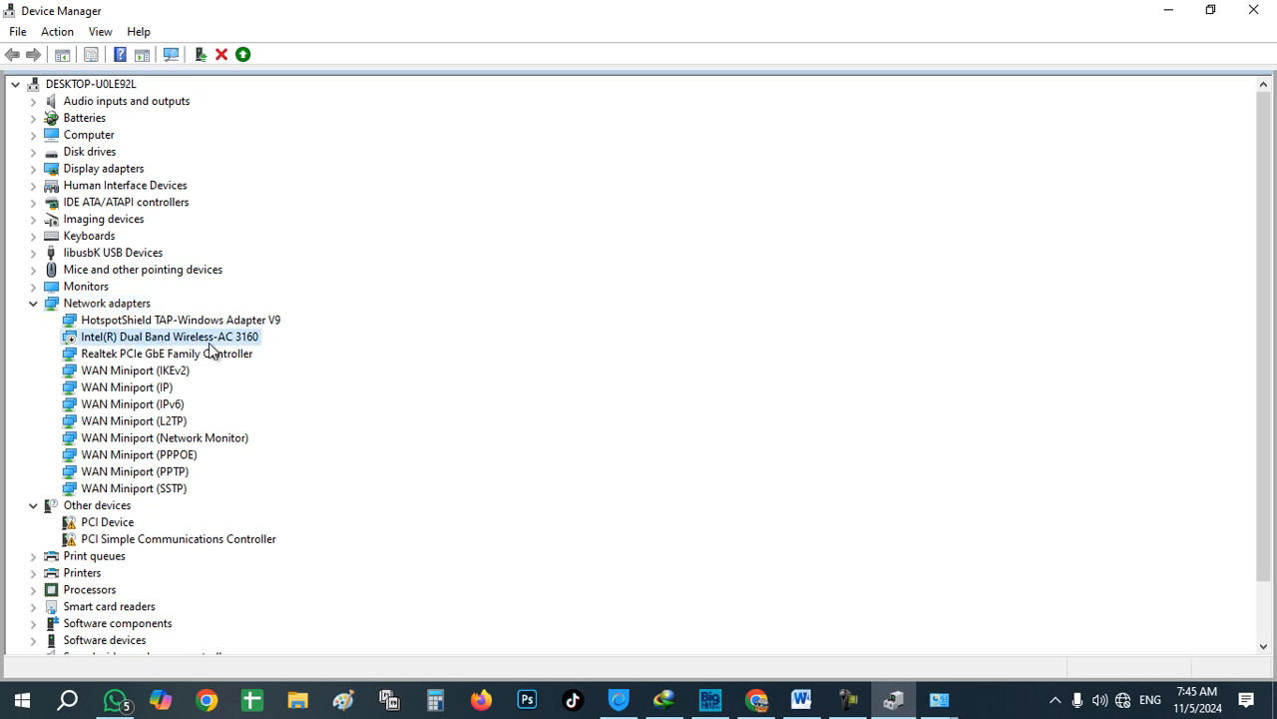
pyautogui.click(1168, 10)
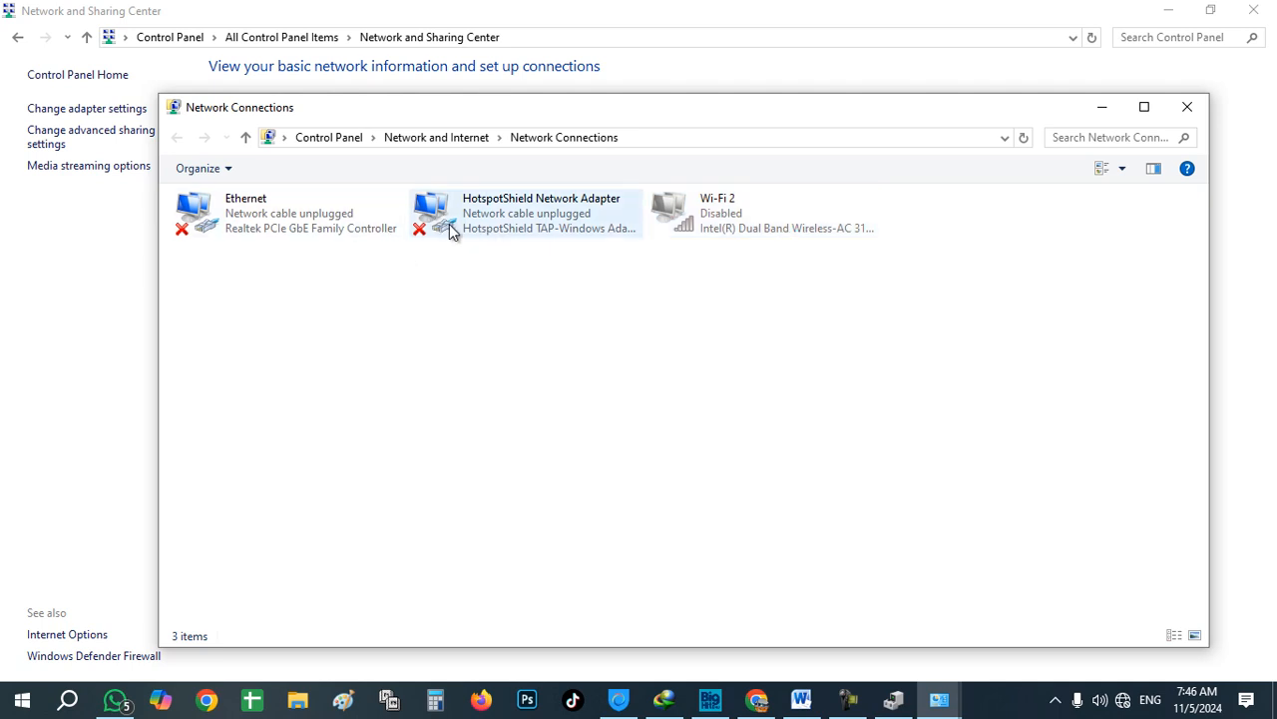
# Step: Enable Wi-Fi 2, toggling it off and on until it reads Not connected, then close Network Connections
pyautogui.click(690, 218)
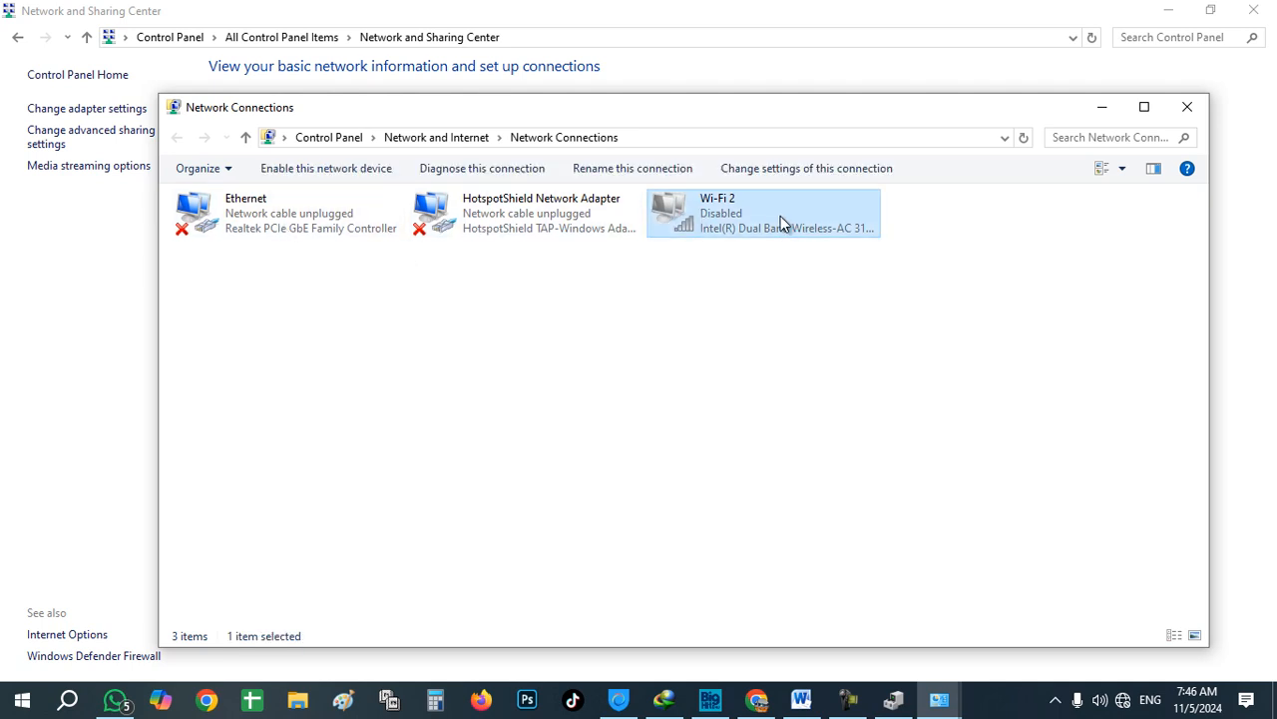
pyautogui.rightClick(715, 215)
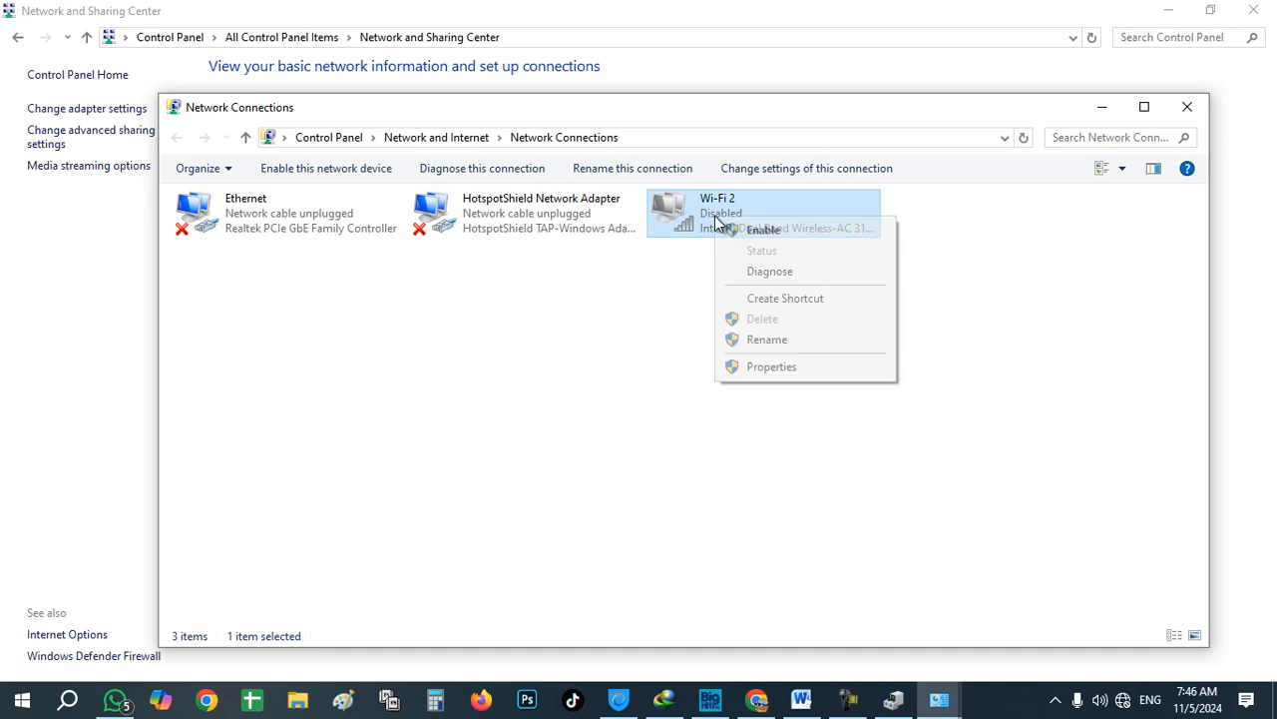
pyautogui.click(740, 230)
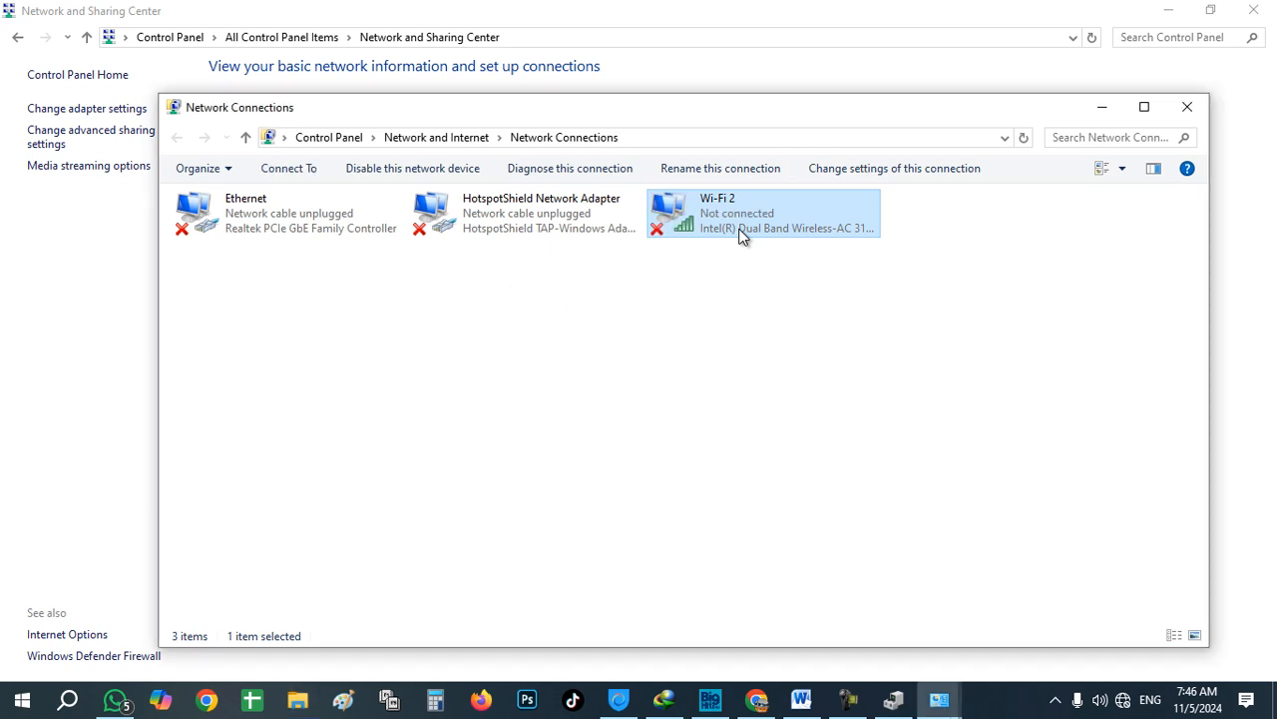
pyautogui.rightClick(724, 232)
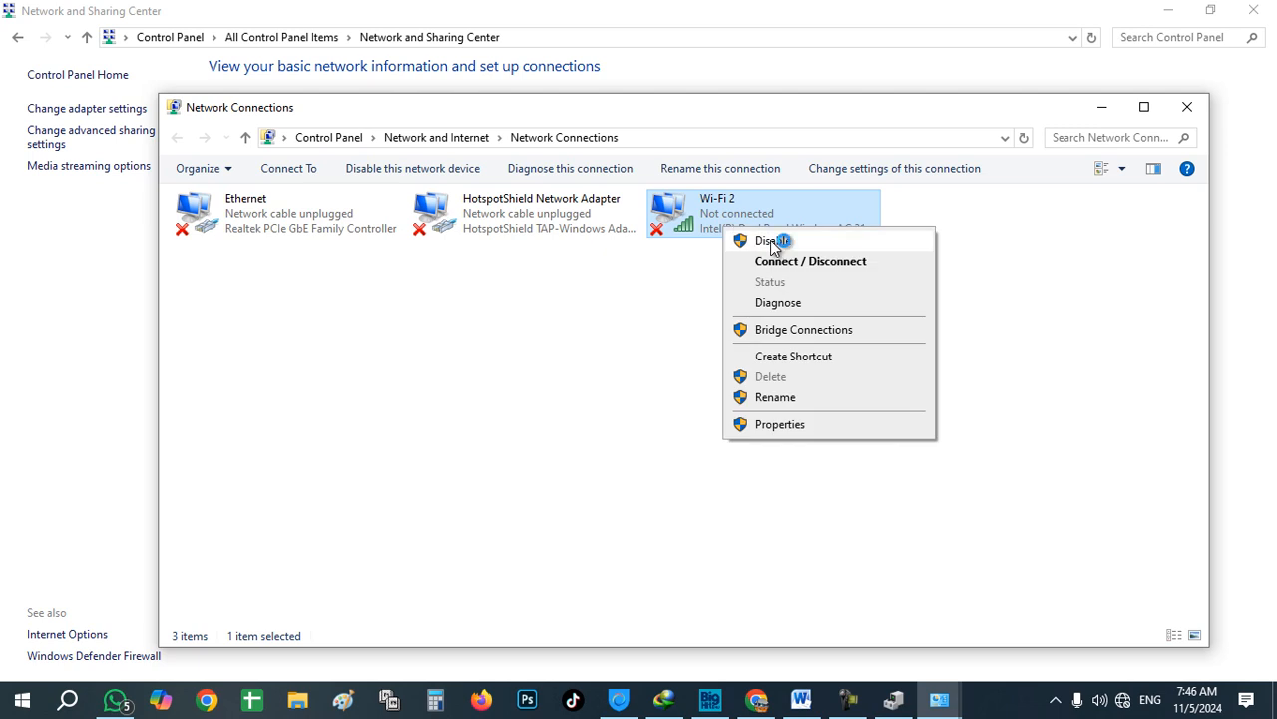
pyautogui.click(774, 242)
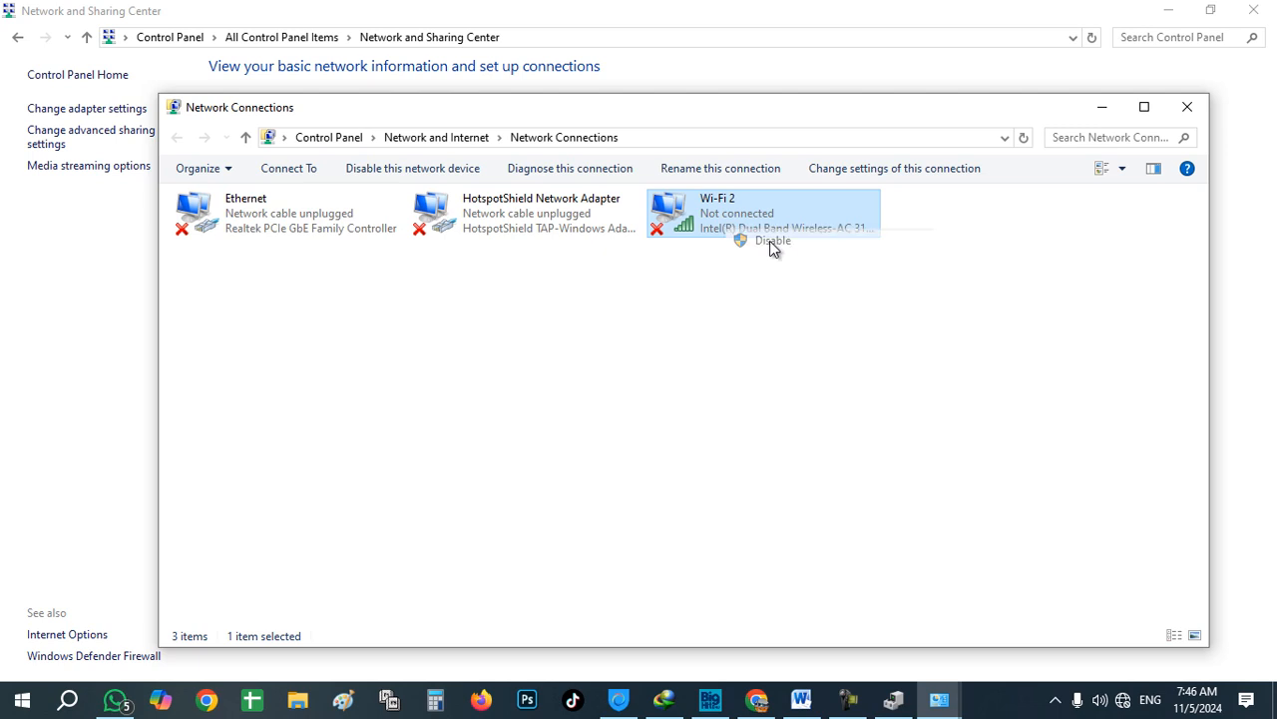
pyautogui.rightClick(717, 220)
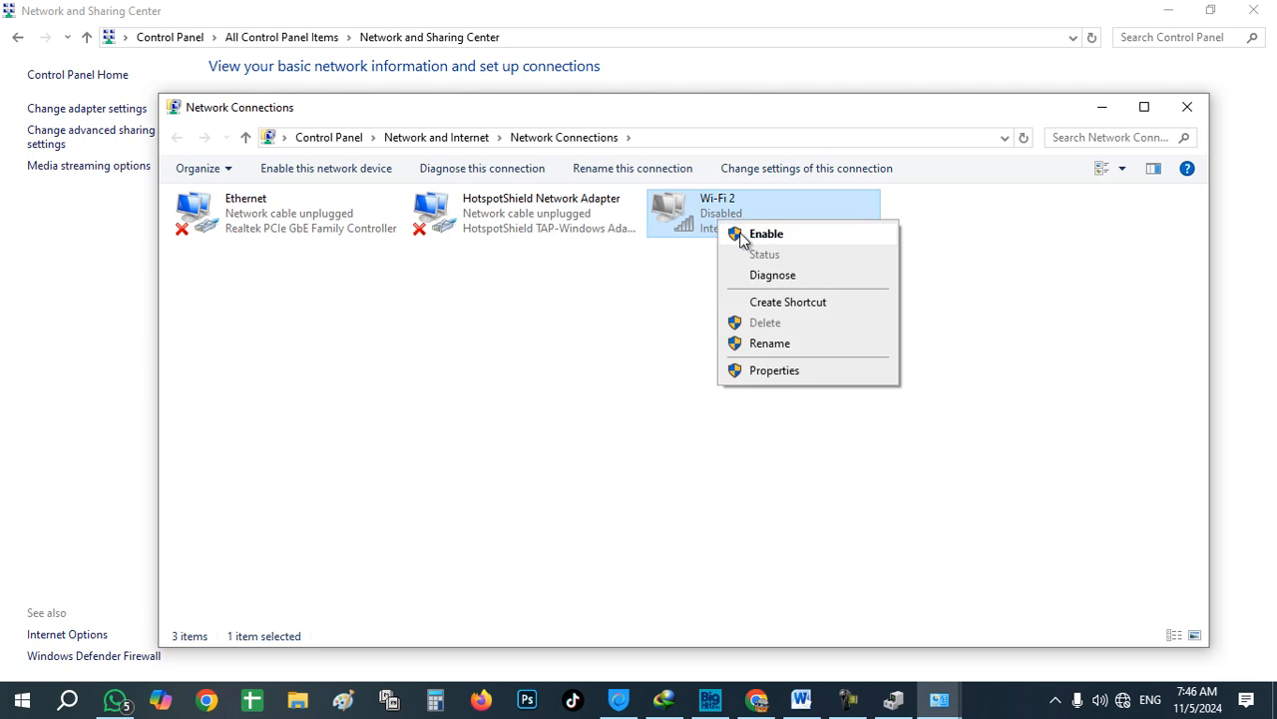
pyautogui.click(741, 240)
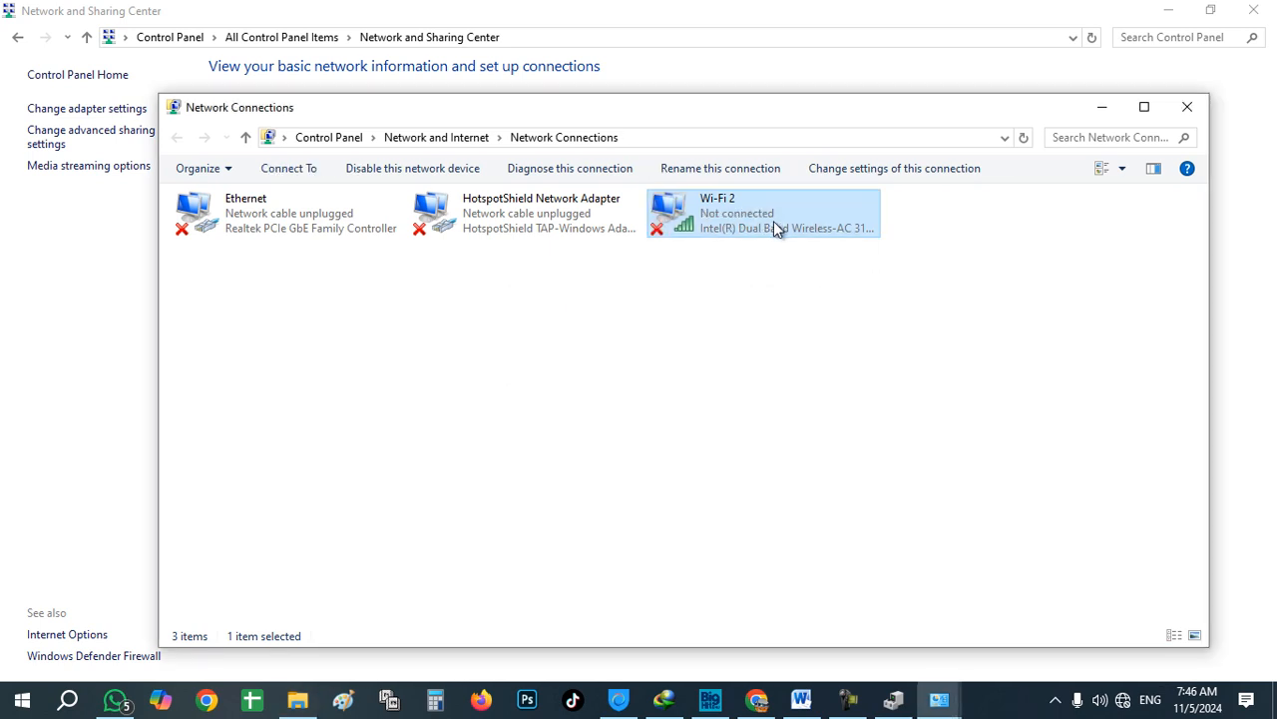
pyautogui.click(1189, 108)
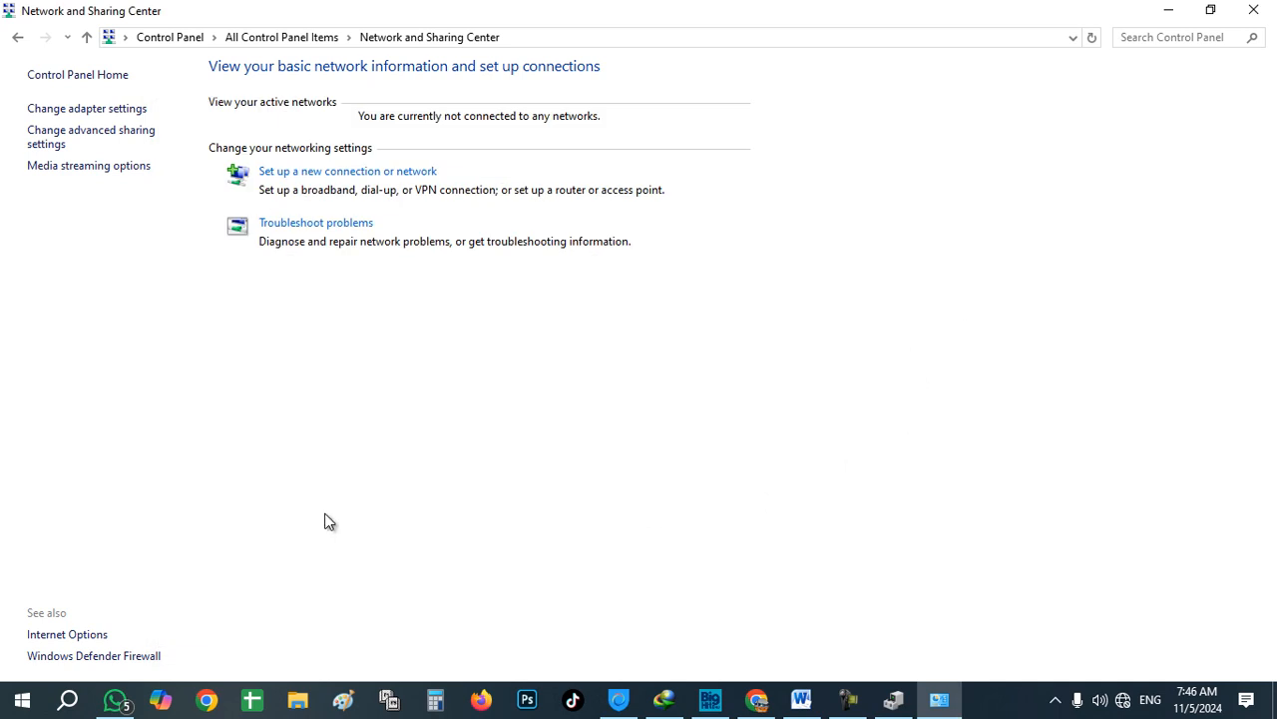
# Step: Review the Network reset page under Settings' Network & Internet, then close Settings without resetting
pyautogui.click(16, 700)
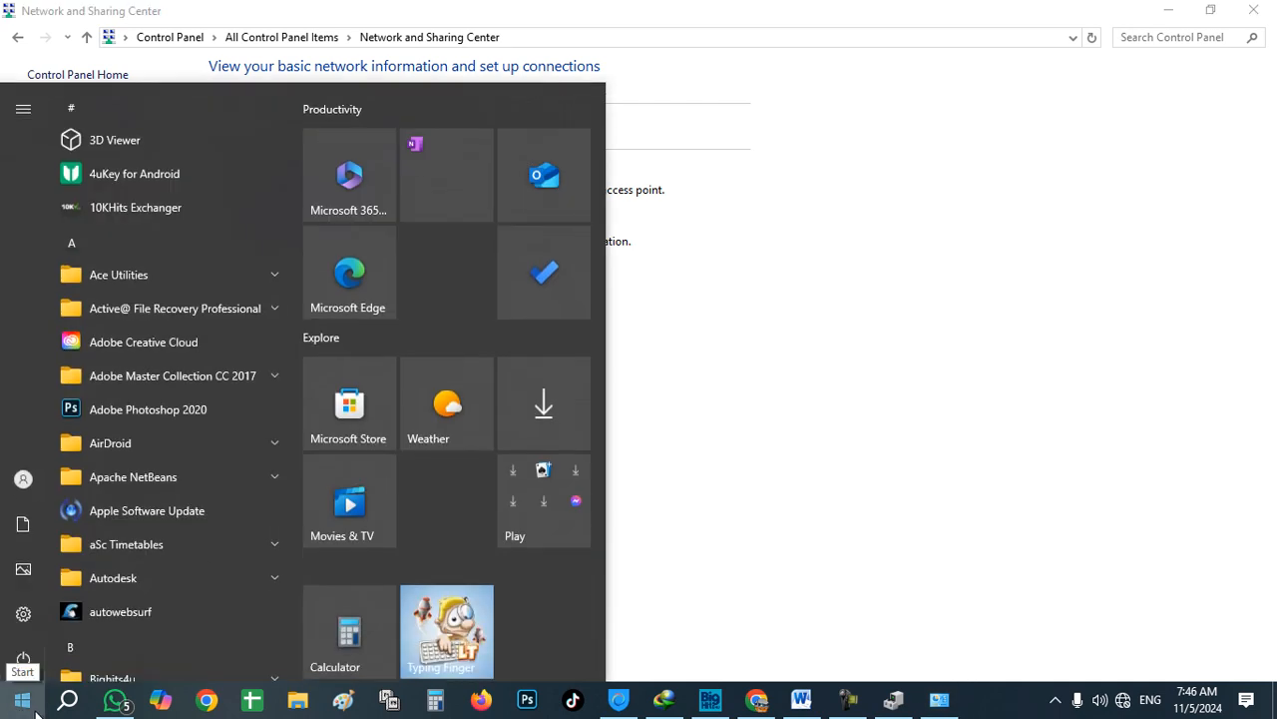
pyautogui.click(20, 617)
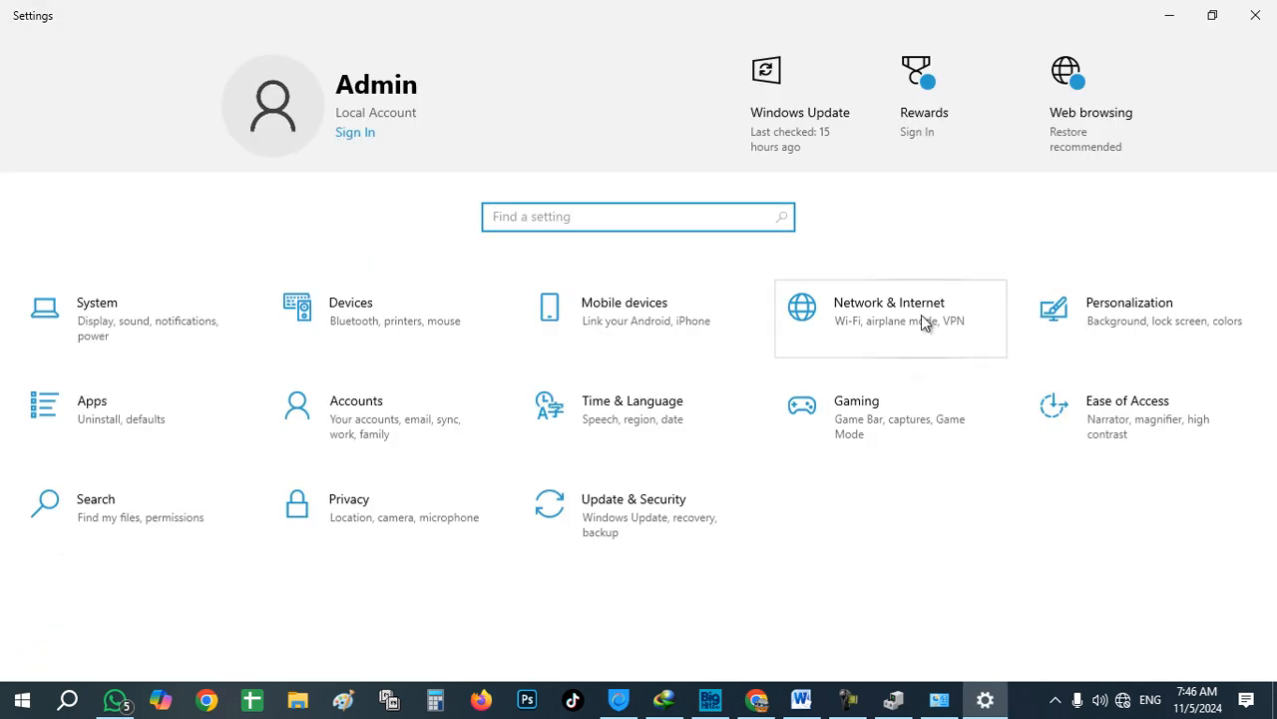
pyautogui.click(886, 318)
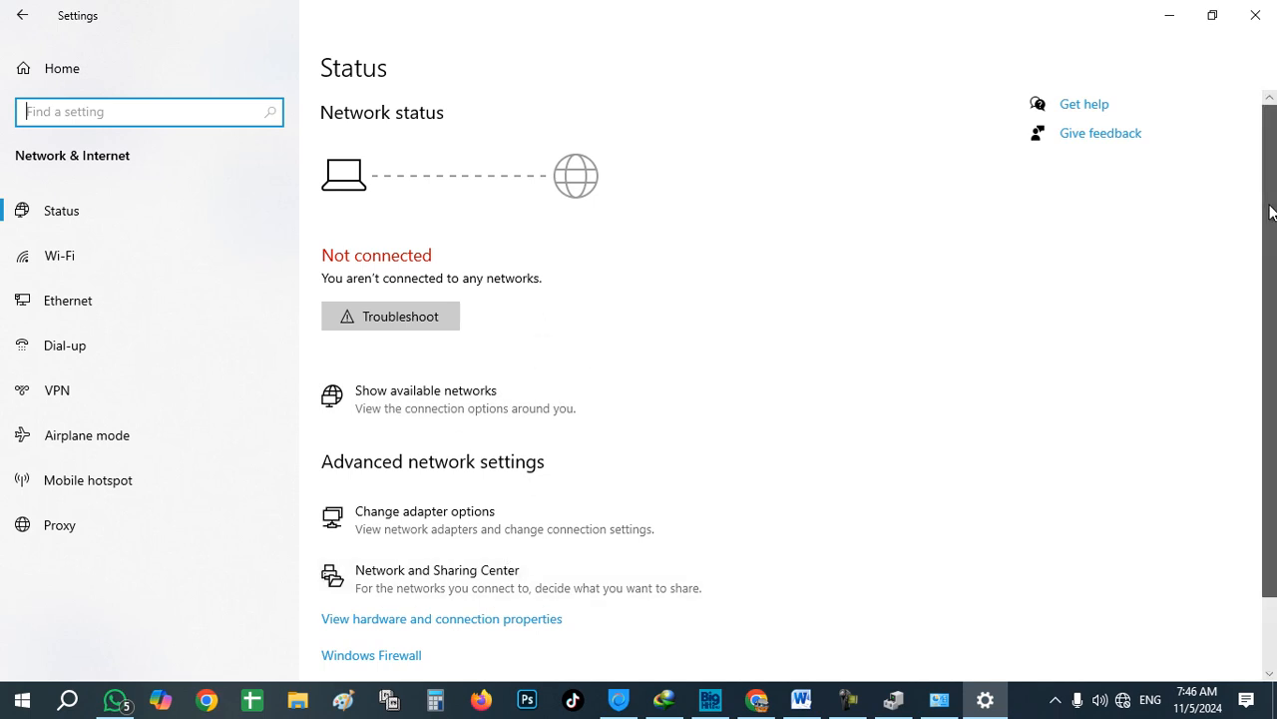
pyautogui.scroll(-2, 1269, 399)
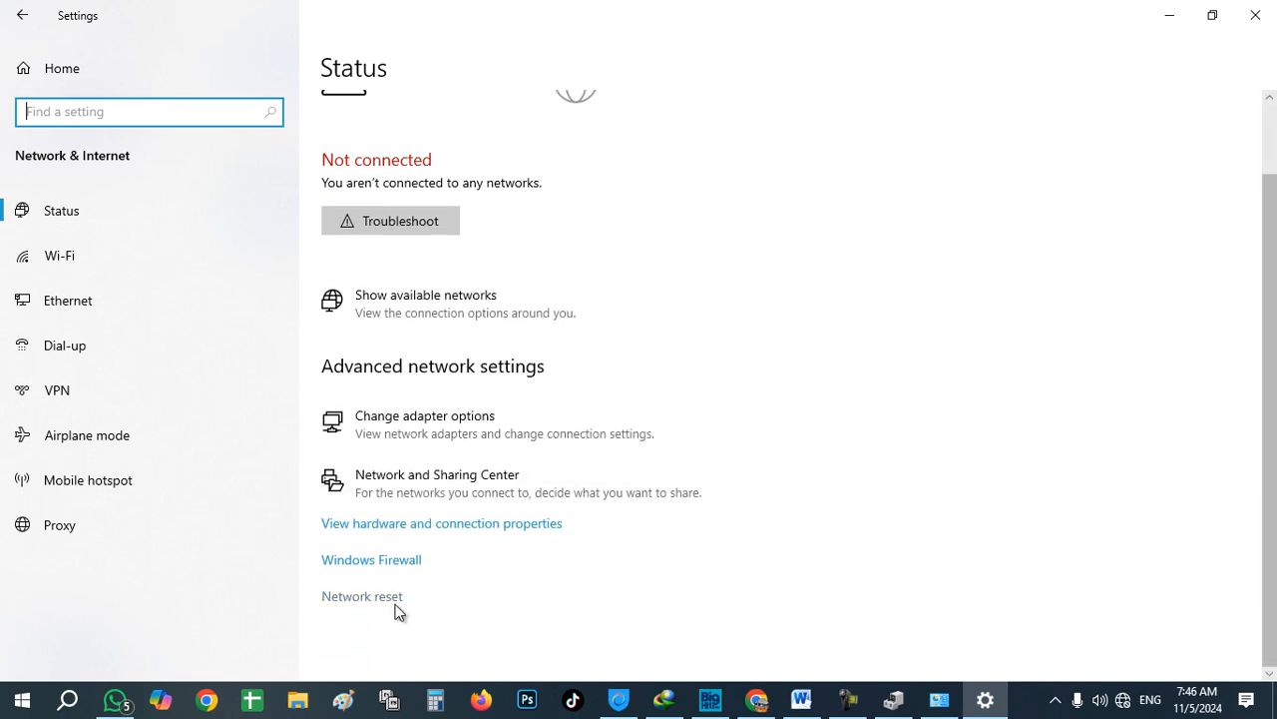
pyautogui.click(361, 599)
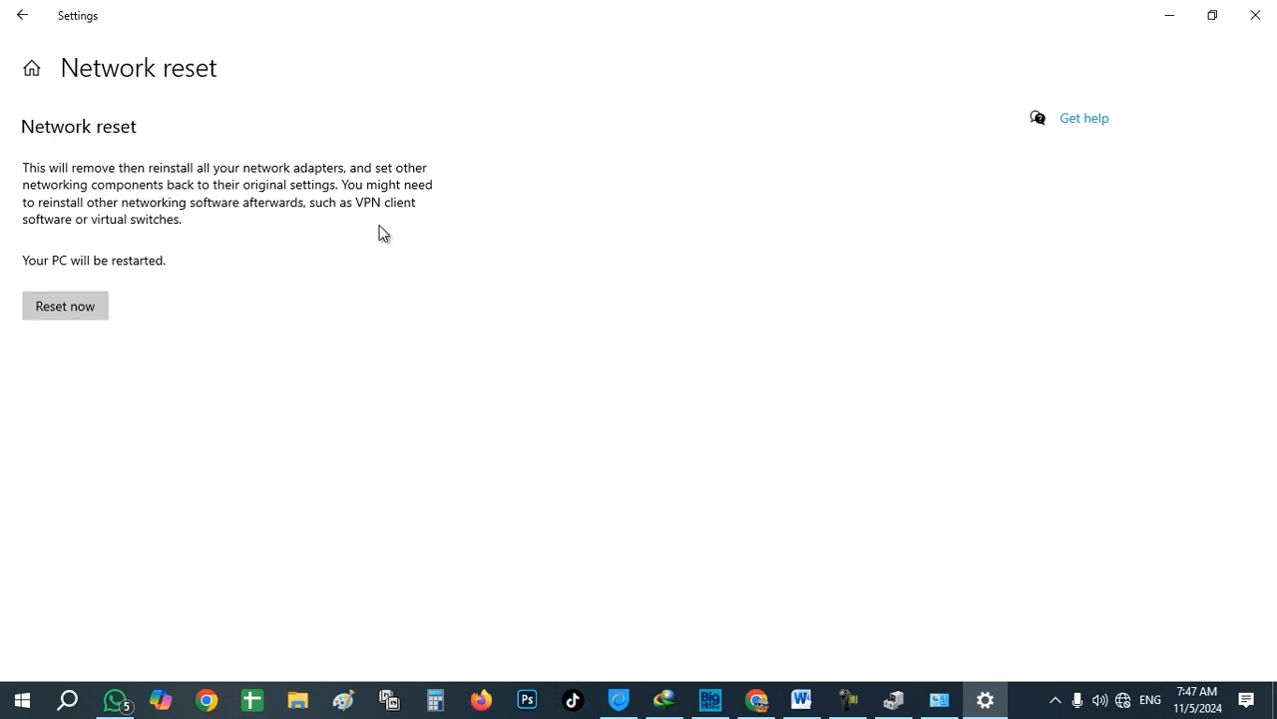
pyautogui.click(1256, 16)
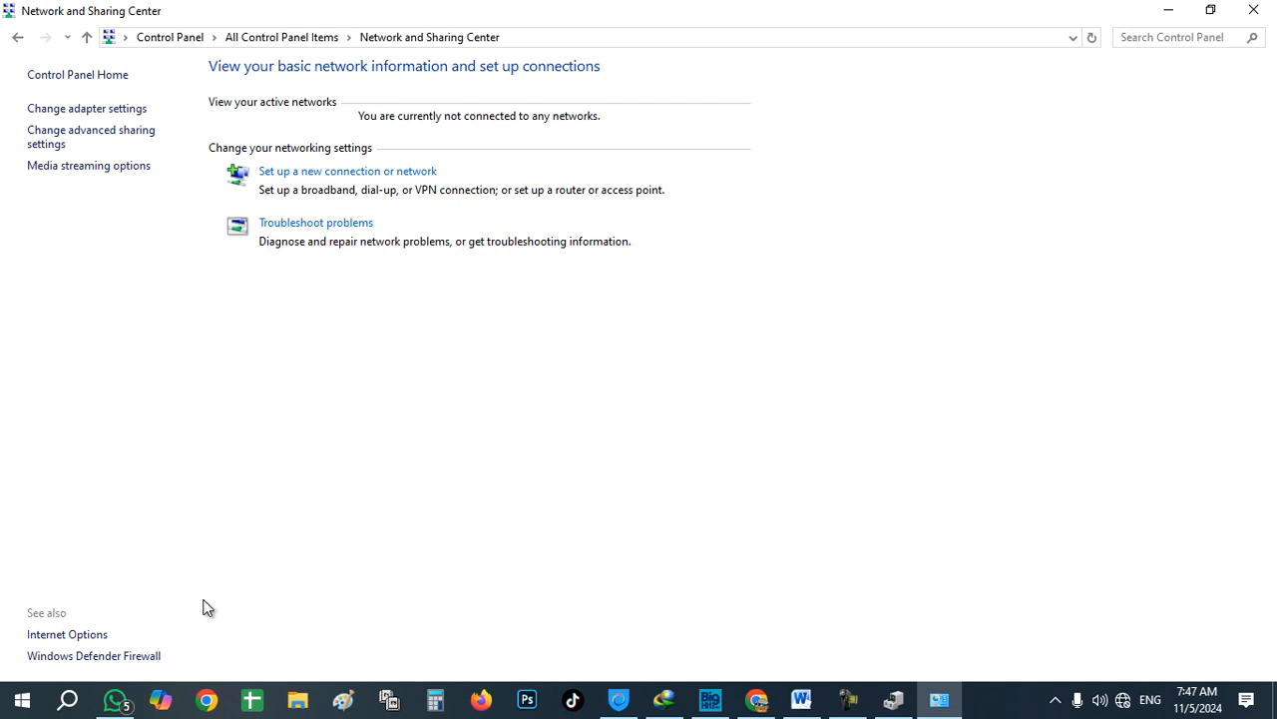
# Step: Search 'serv' to open the Services app and maximize its window
pyautogui.click(70, 707)
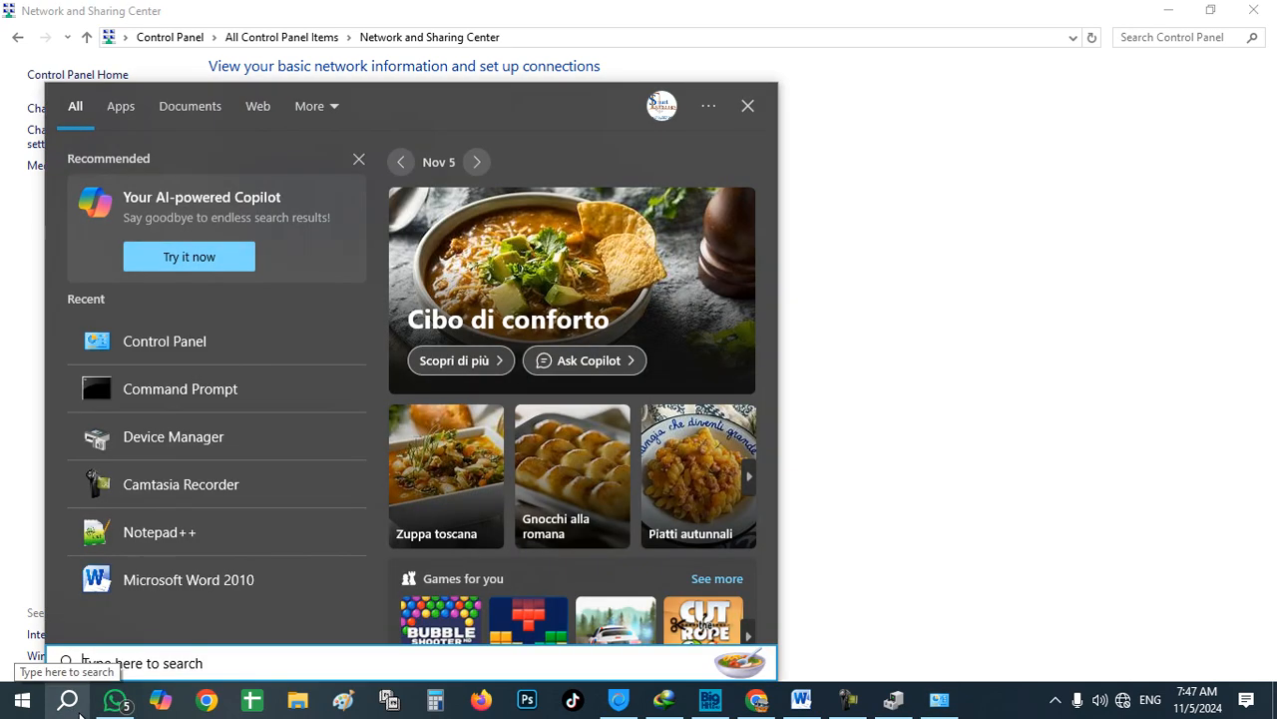
pyautogui.write('serv')
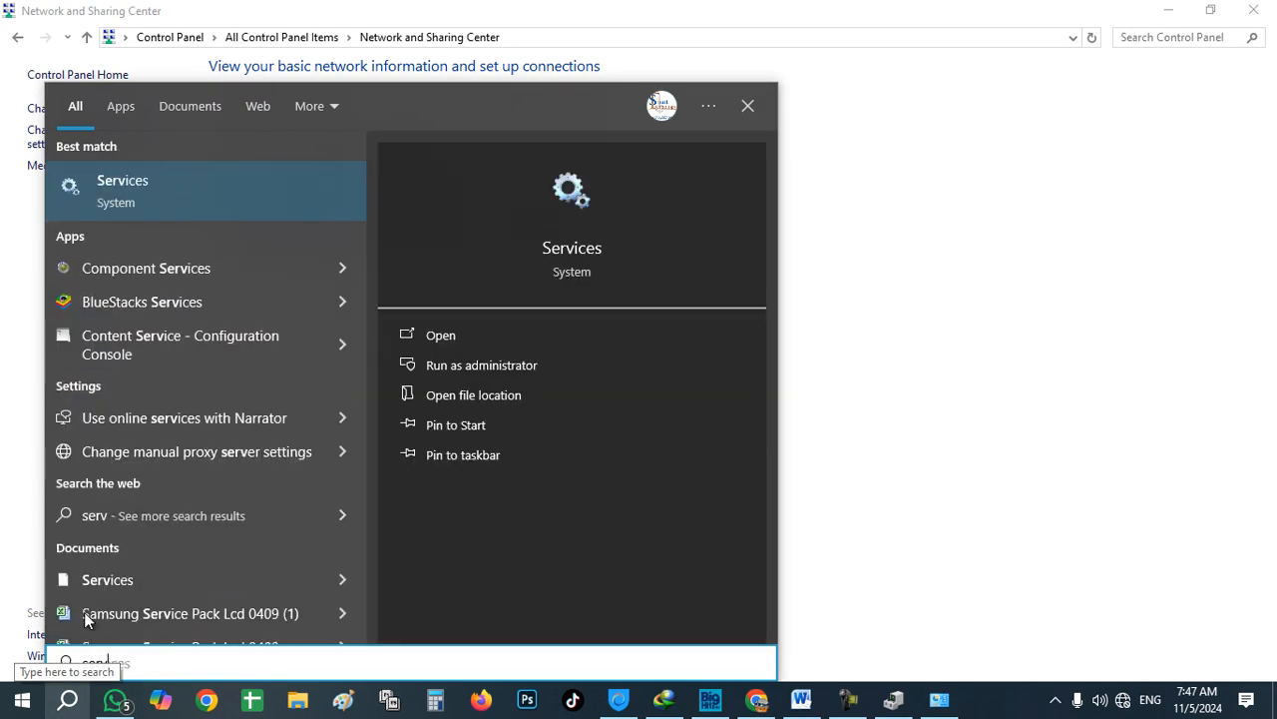
pyautogui.click(206, 195)
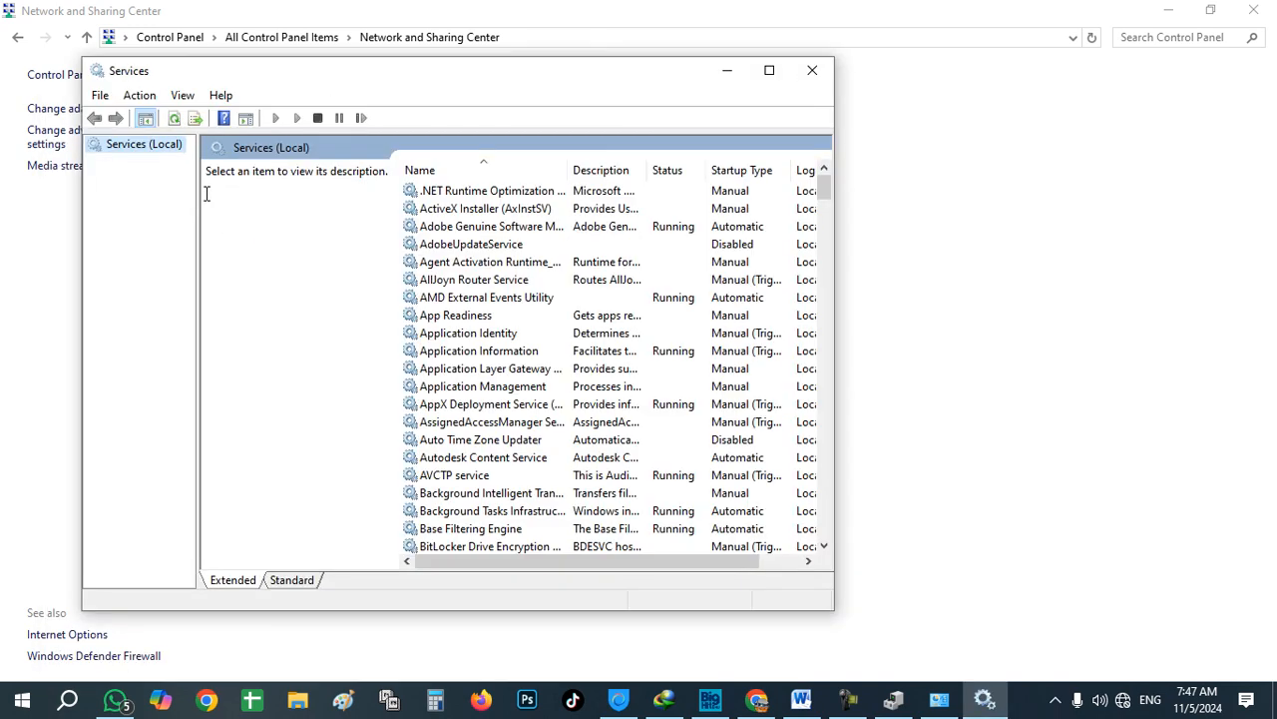
pyautogui.click(767, 73)
# Step: Find the Wi-Fi Direct Services Connection Manager Service and open its properties
pyautogui.scroll(-6, 699, 414)
pyautogui.scroll(-4, 692, 416)
pyautogui.click(585, 447)
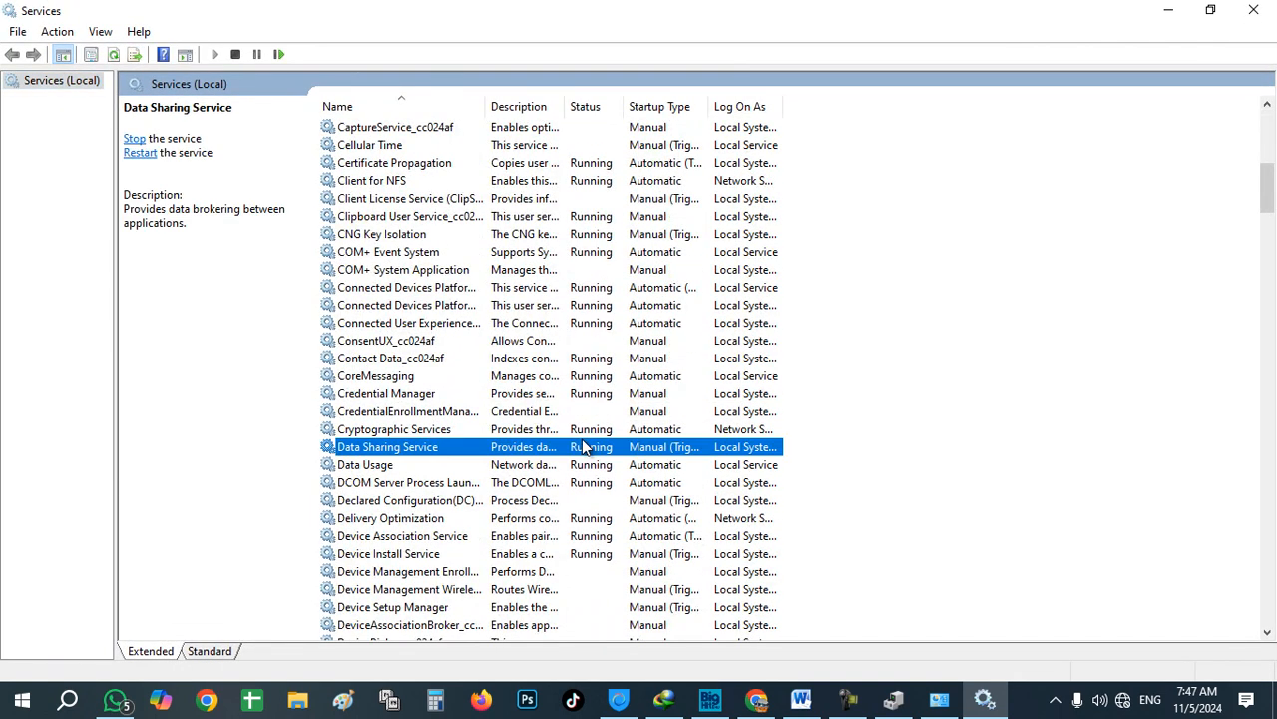
pyautogui.press('w')
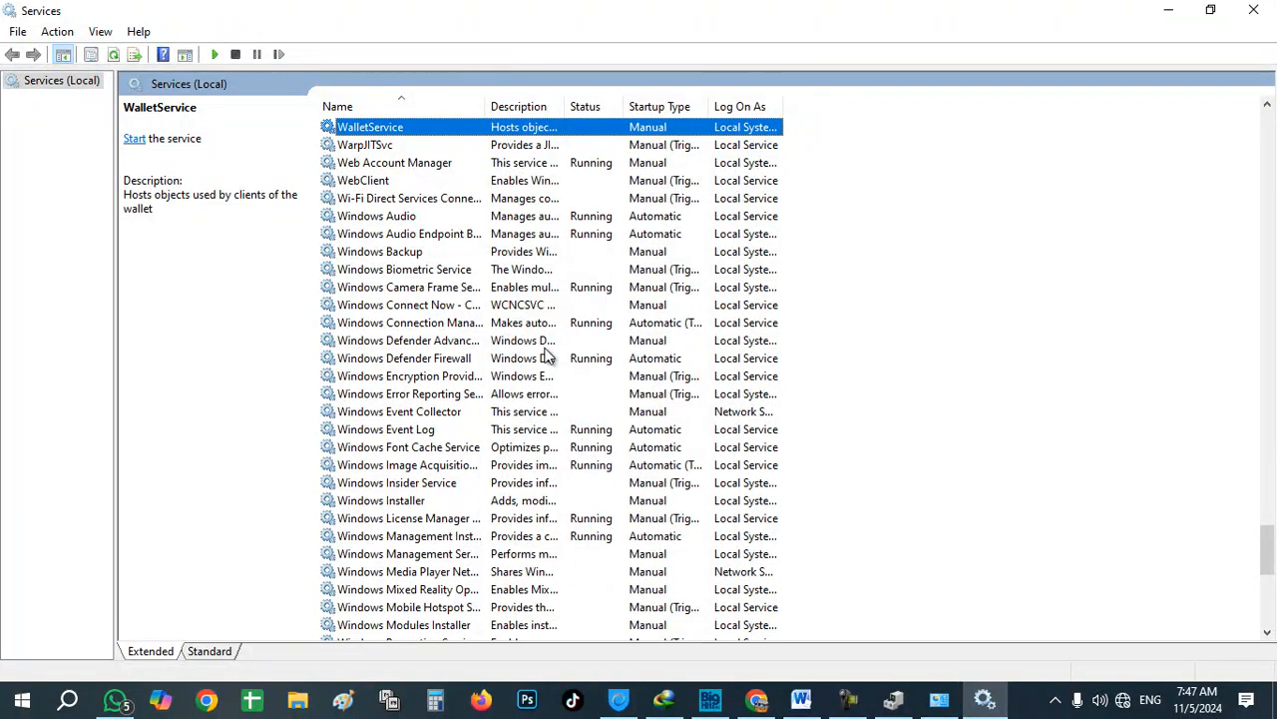
pyautogui.press('Down')
pyautogui.press('Down')
pyautogui.press('Down')
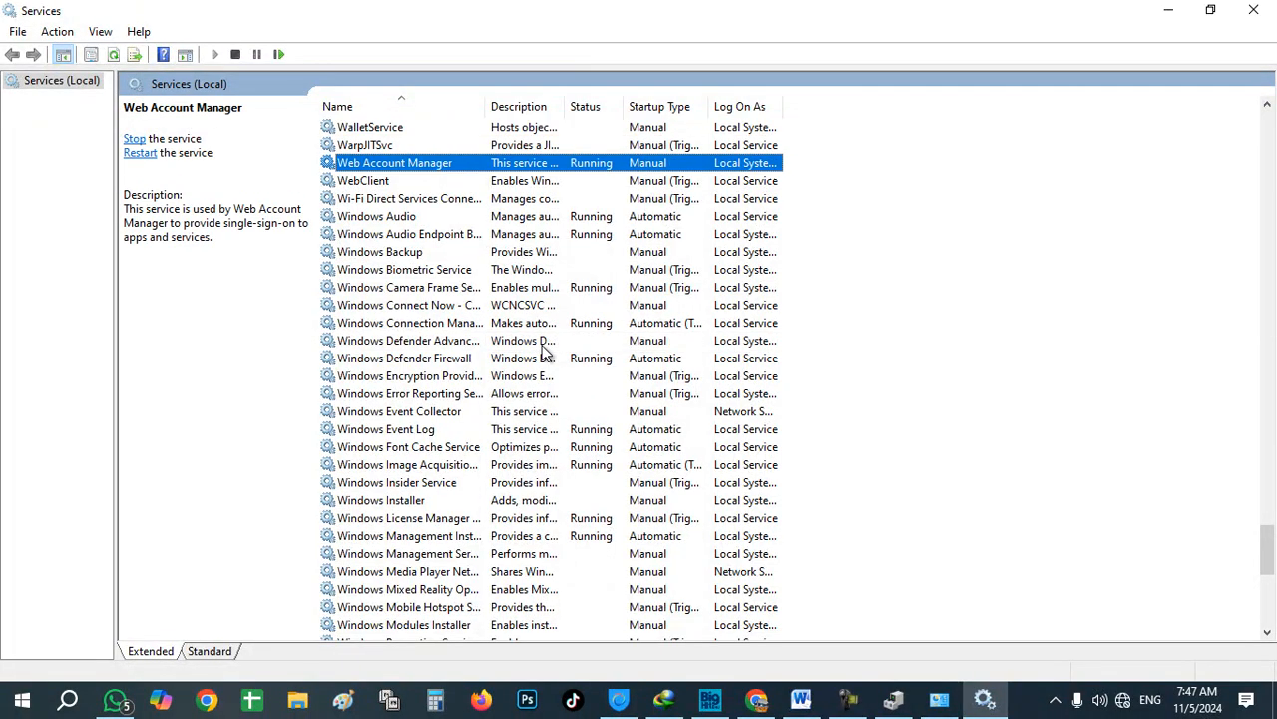
pyautogui.press('Down')
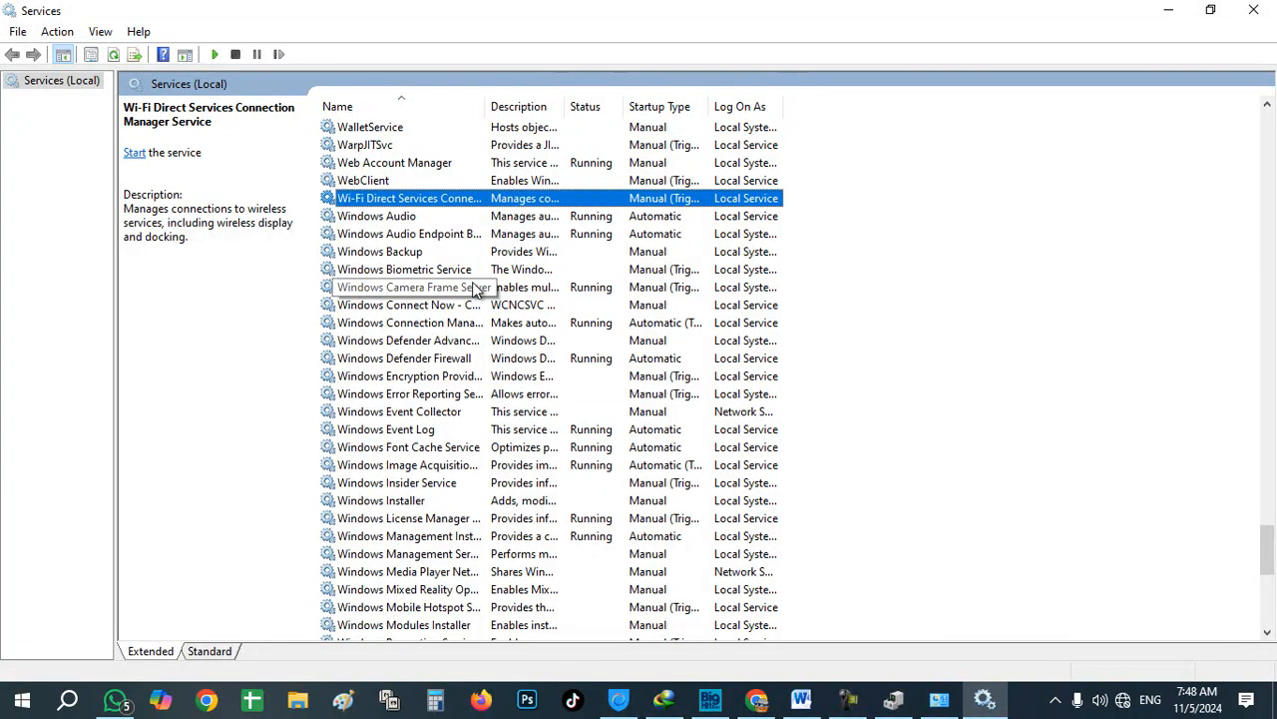
pyautogui.rightClick(391, 203)
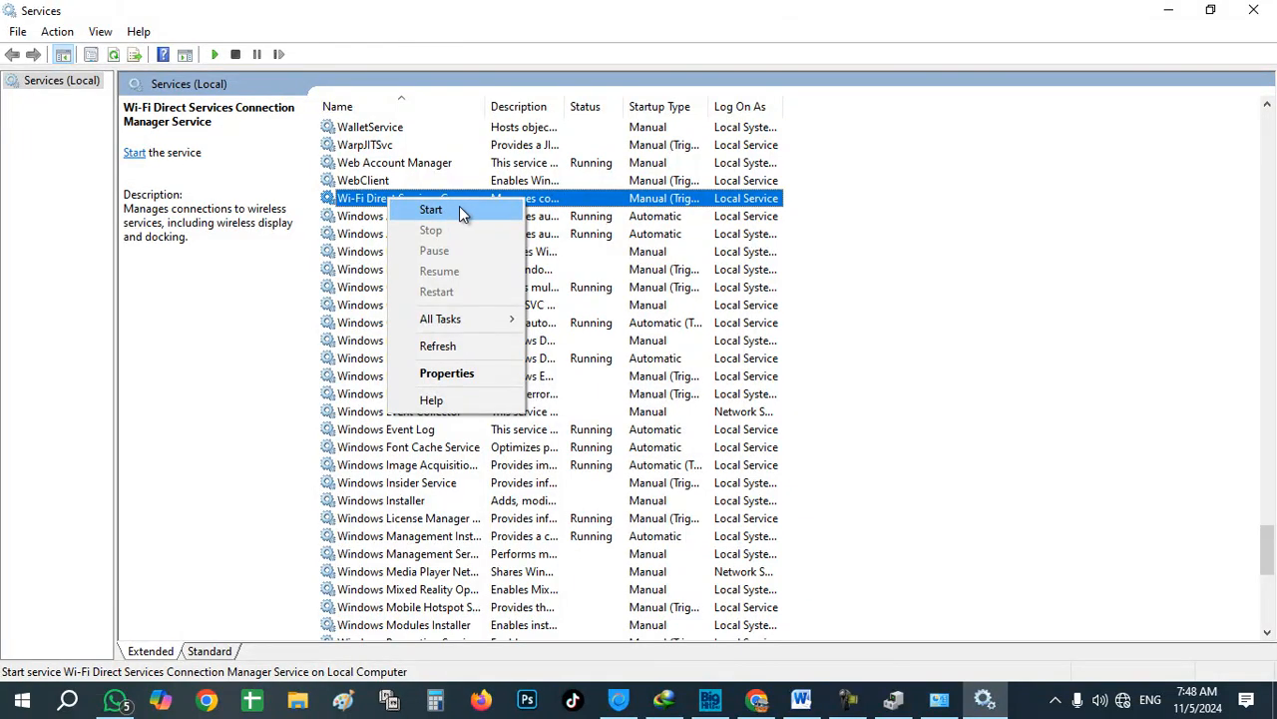
pyautogui.click(534, 193)
pyautogui.doubleClick(536, 198)
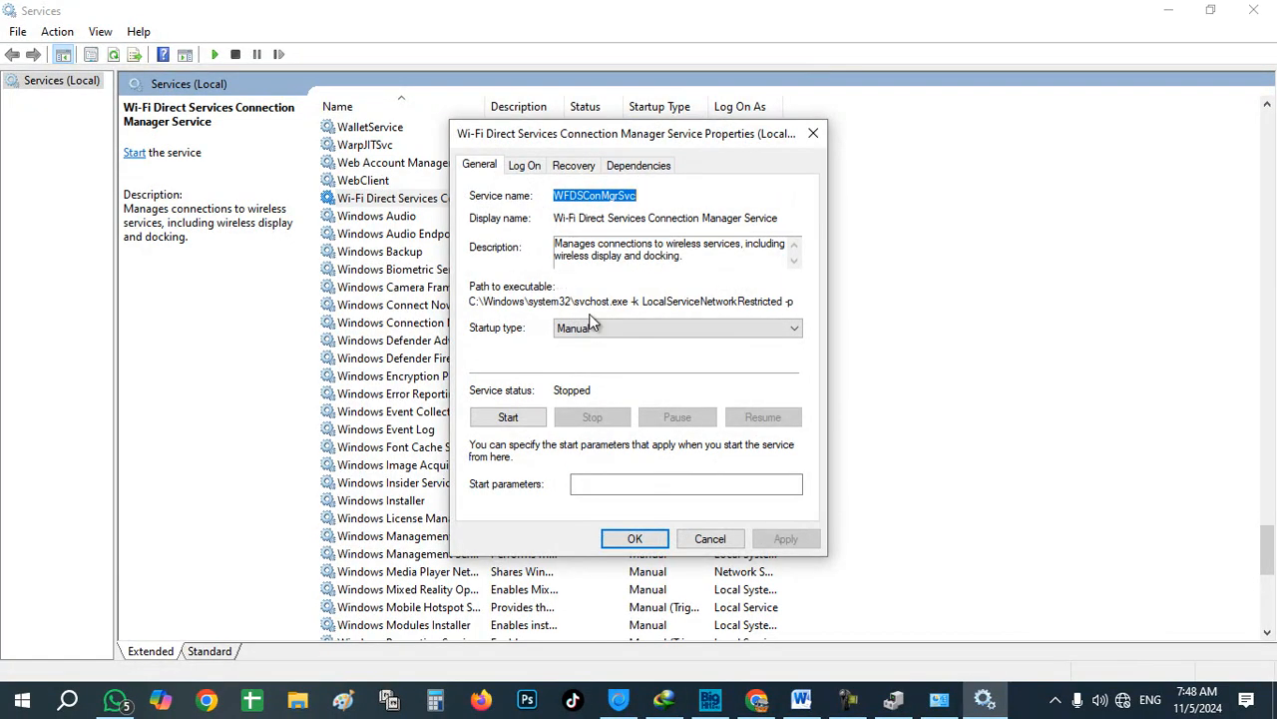
# Step: Set the Wi-Fi Direct service's startup type to Automatic, start it, and close its properties
pyautogui.click(619, 330)
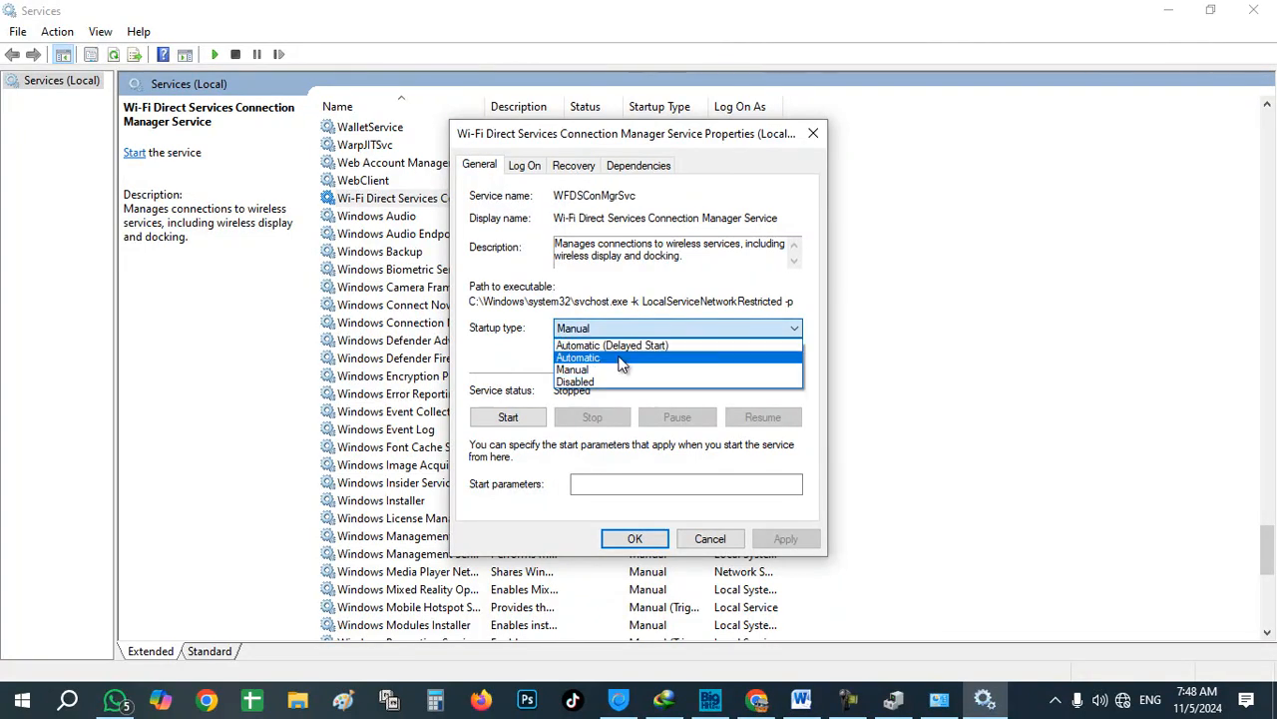
pyautogui.click(619, 358)
pyautogui.click(511, 423)
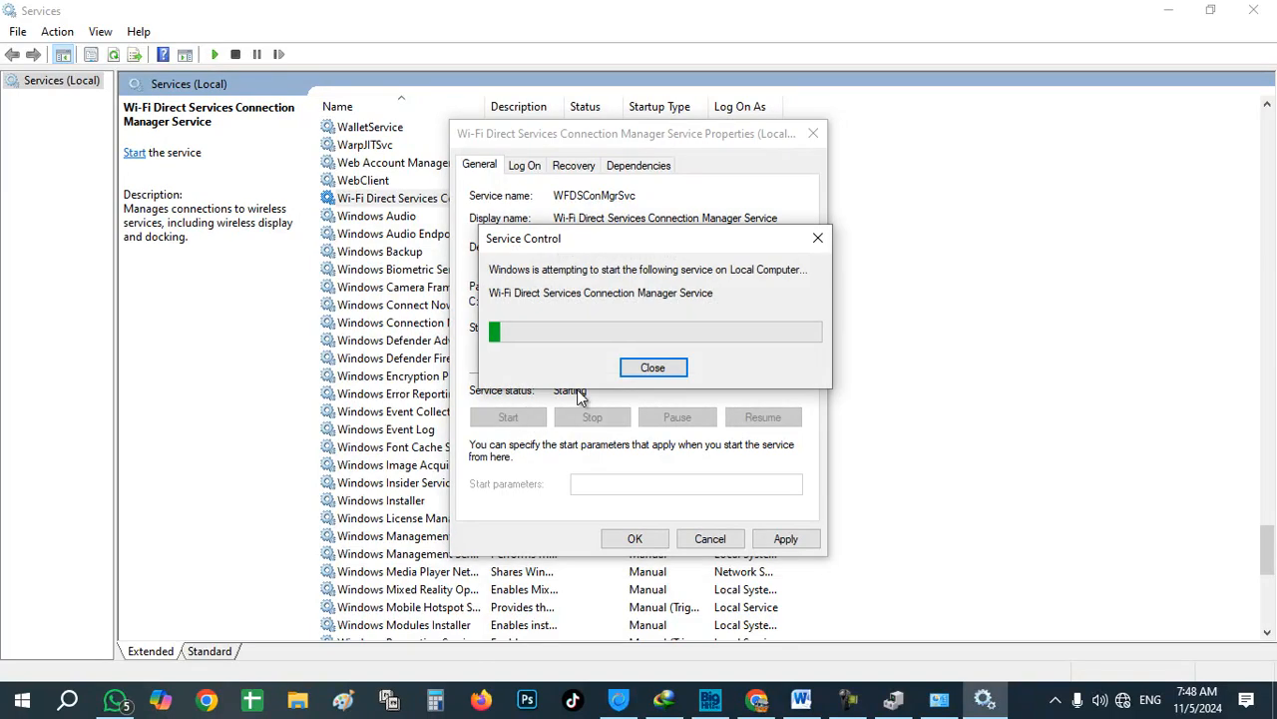
pyautogui.click(653, 367)
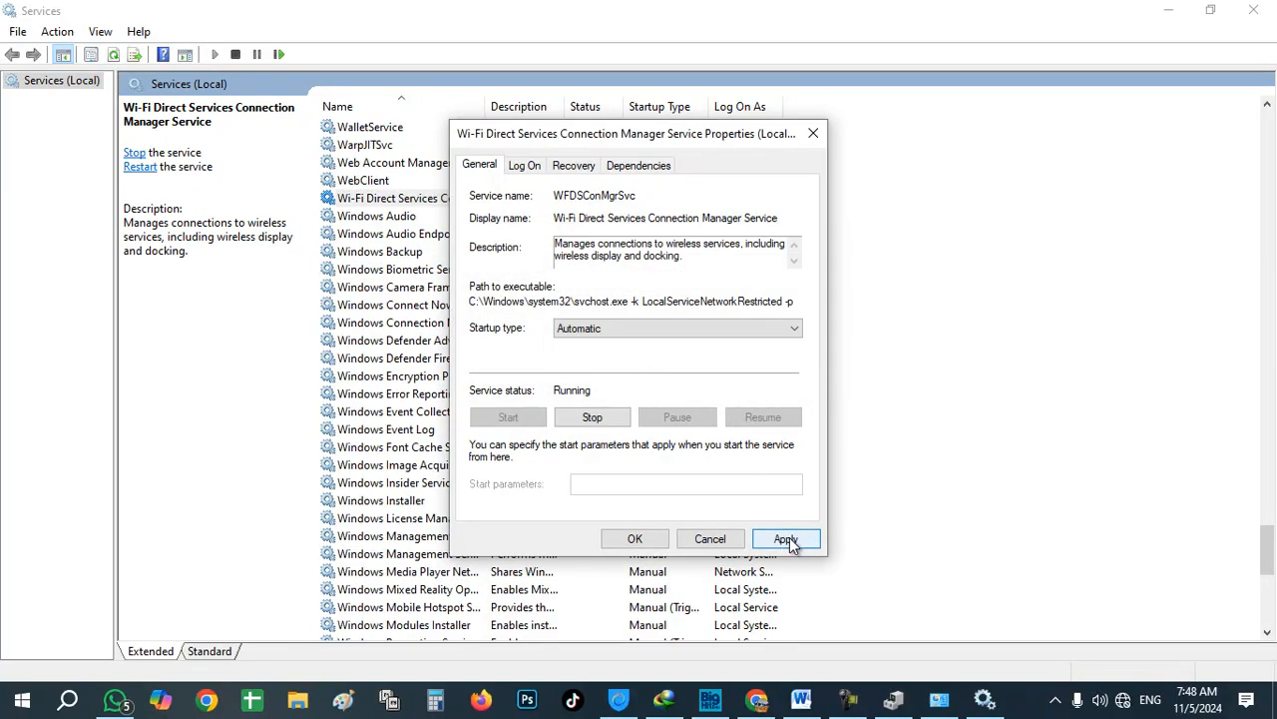
pyautogui.click(699, 540)
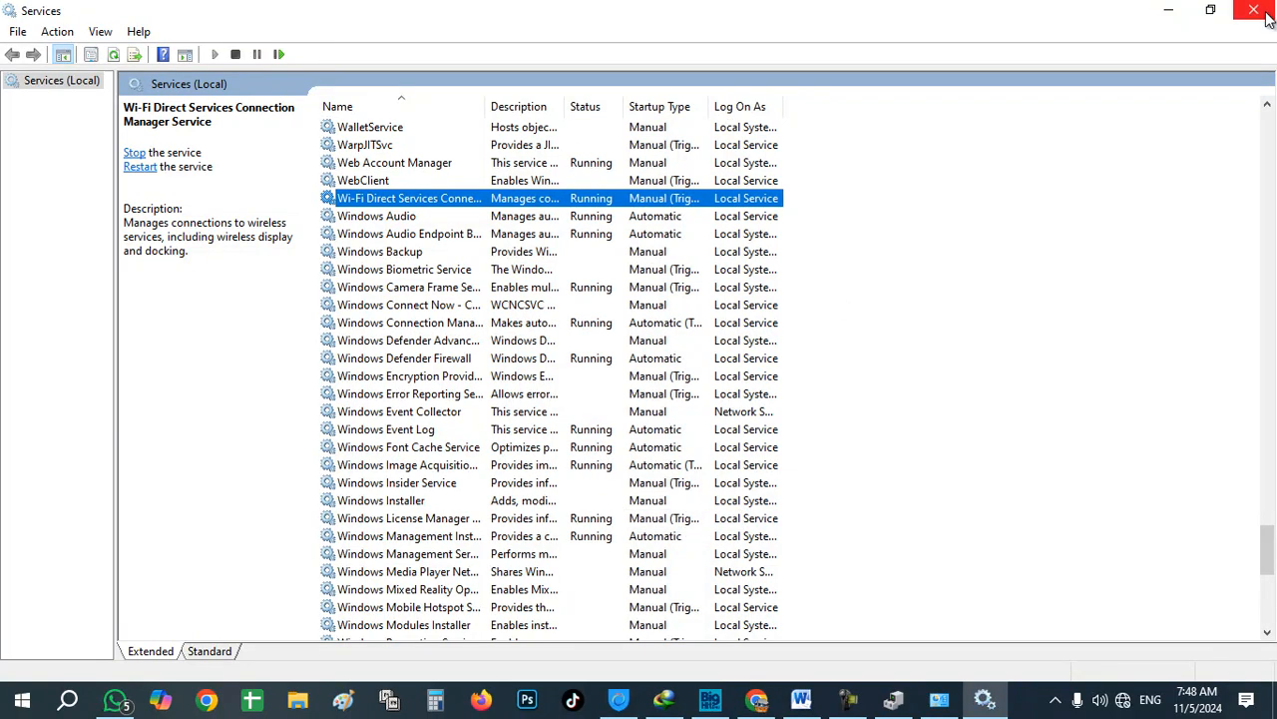
# Step: Close Services, open Windows search, and bring up the Start button's Quick Link menu
pyautogui.click(1265, 13)
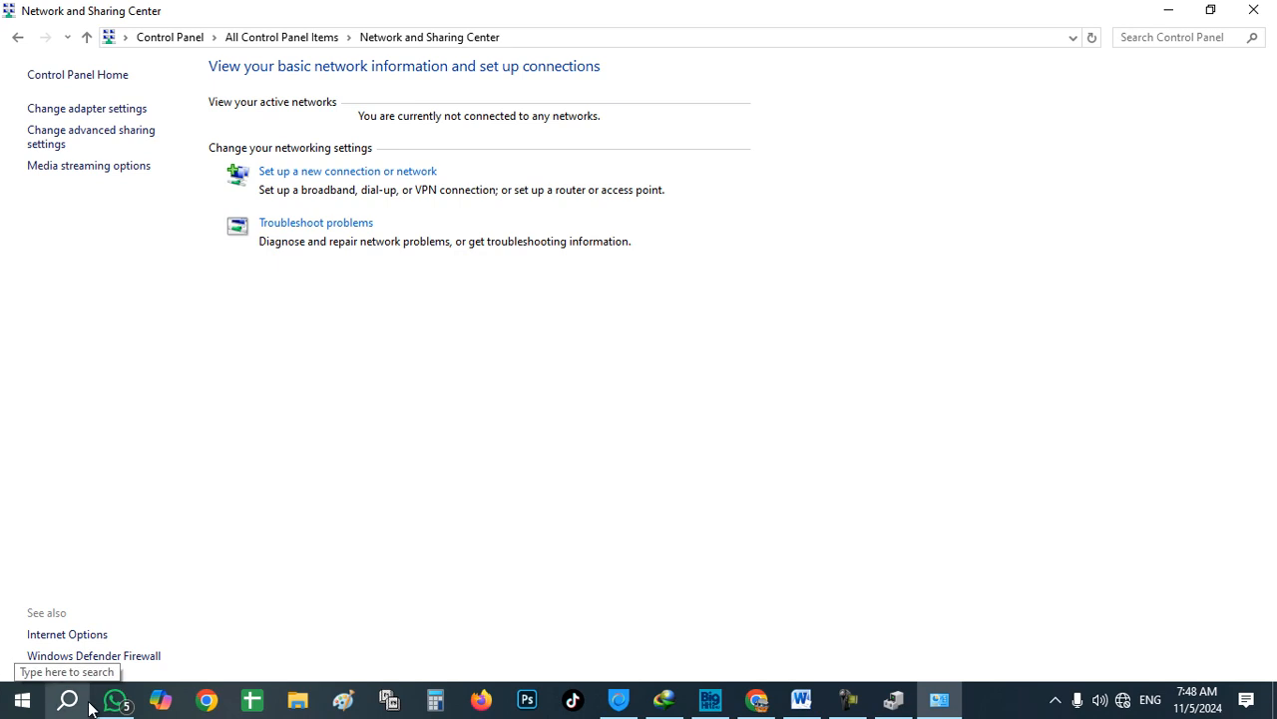
pyautogui.click(67, 700)
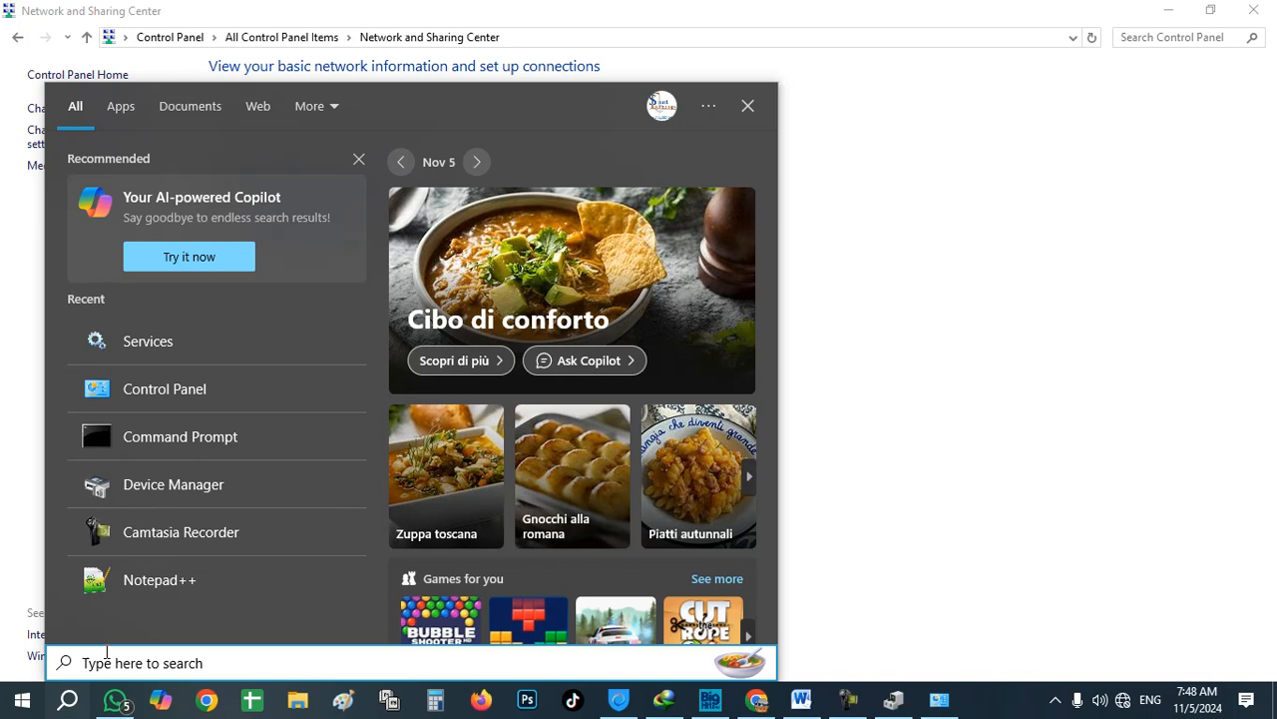
pyautogui.rightClick(20, 701)
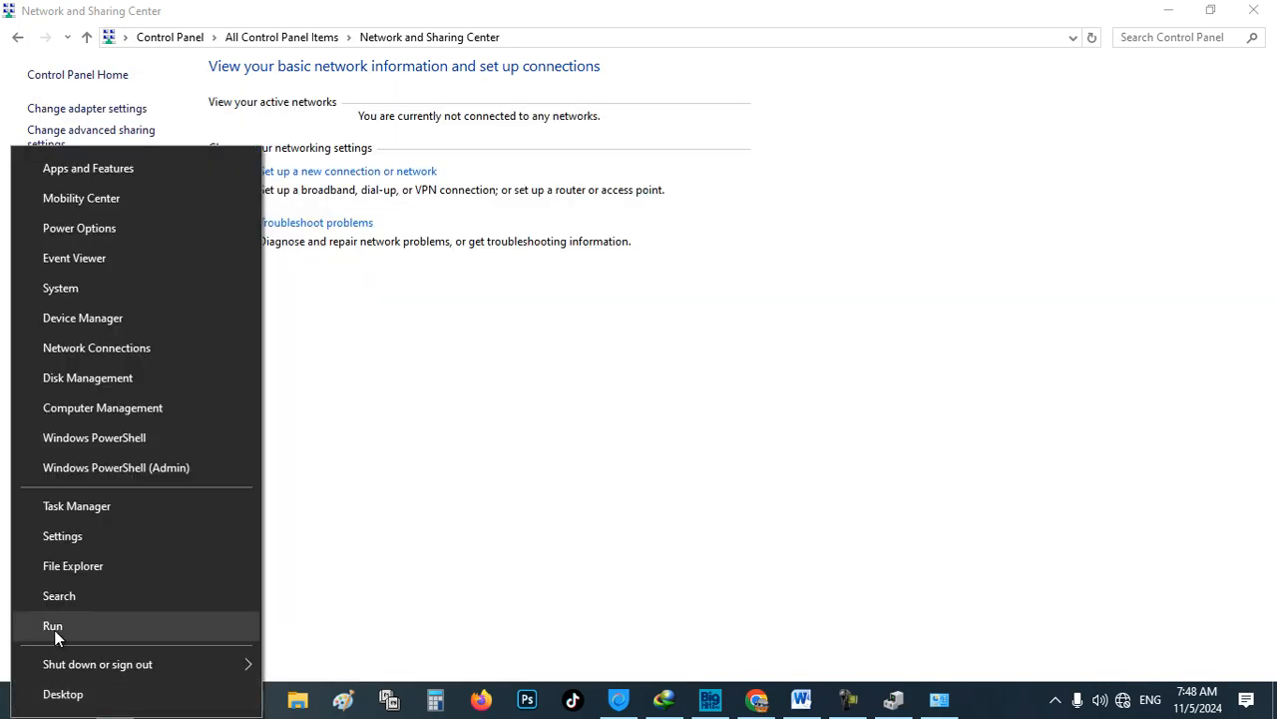
# Step: Launch msconfig from the Quick Link menu's Run dialog
pyautogui.click(528, 598)
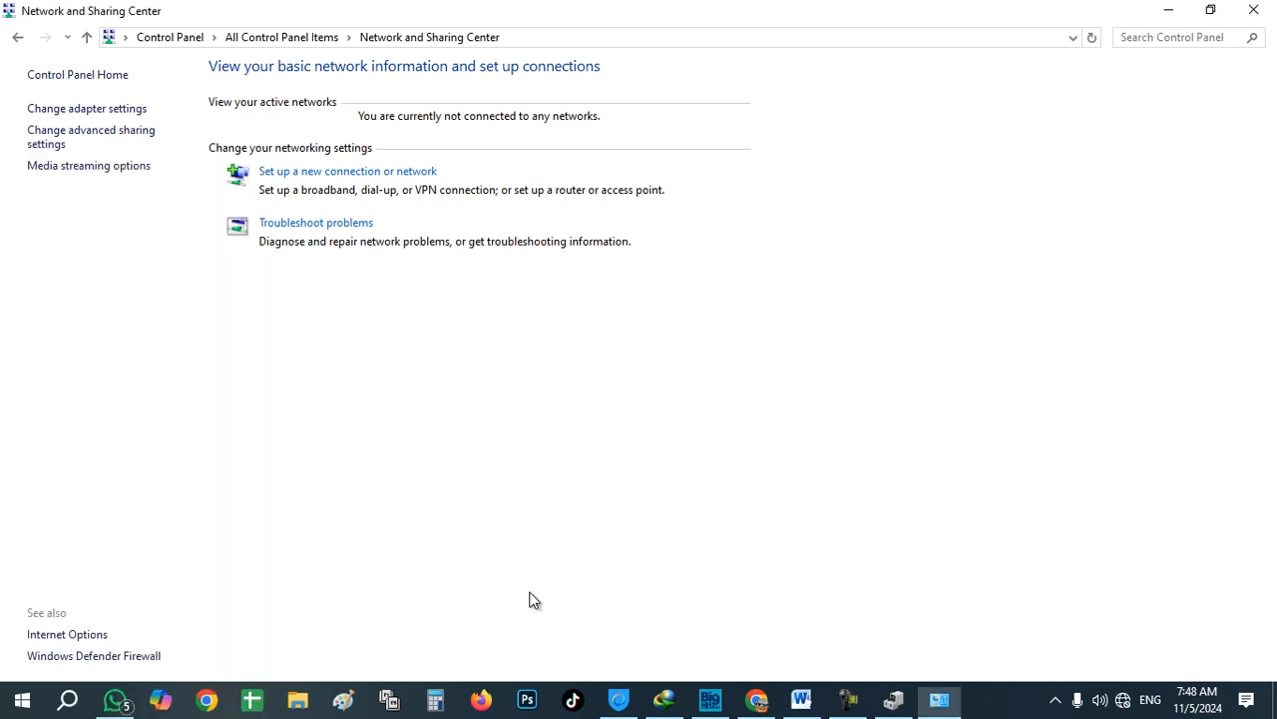
pyautogui.rightClick(30, 701)
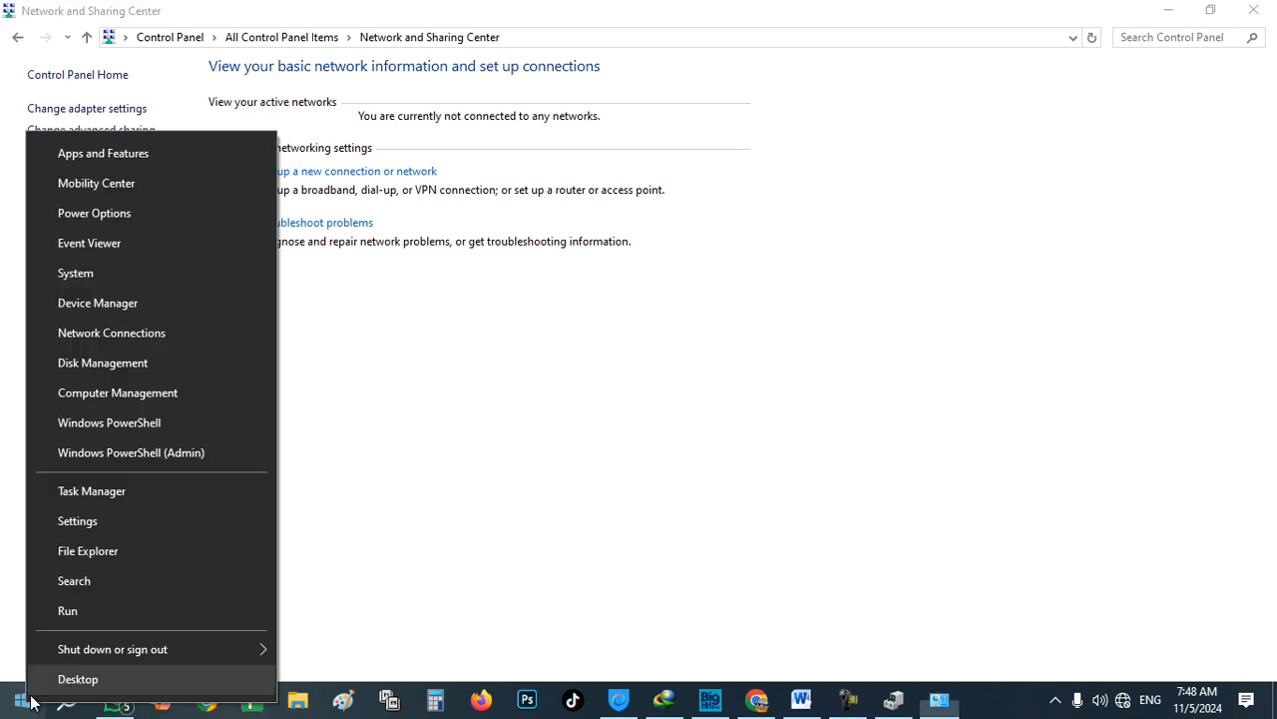
pyautogui.click(74, 616)
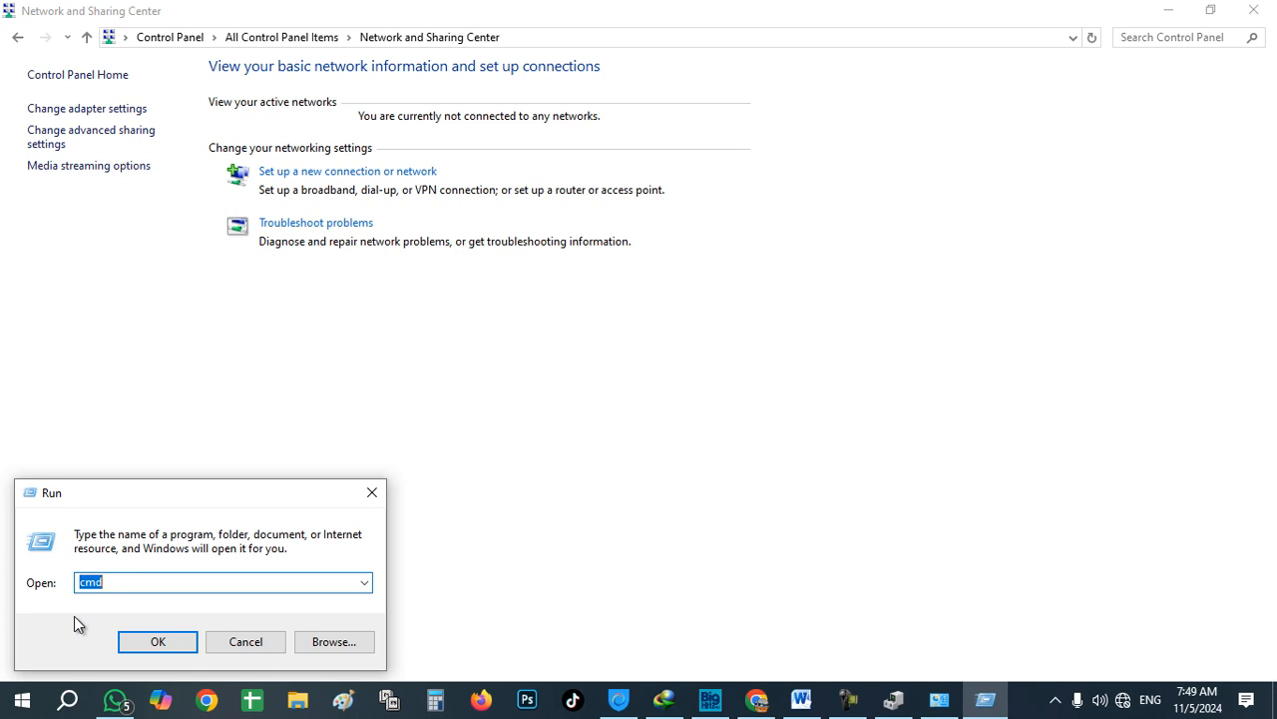
pyautogui.write('ms')
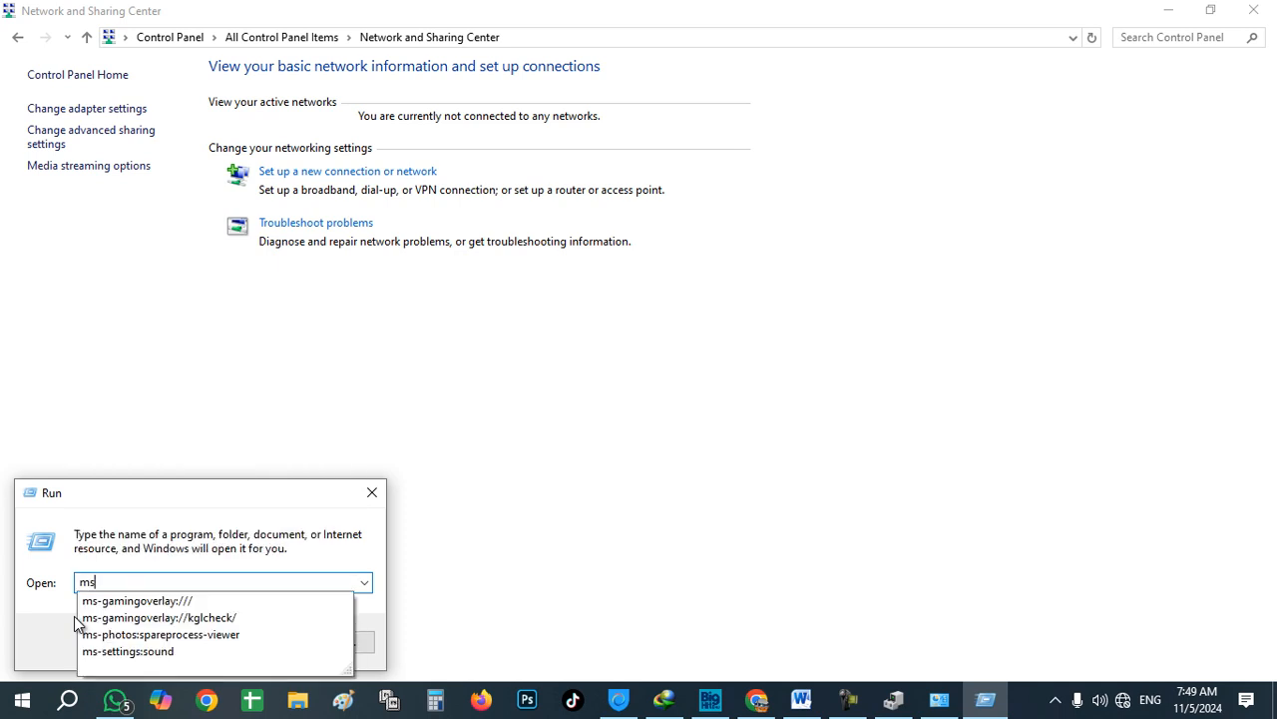
pyautogui.write('config')
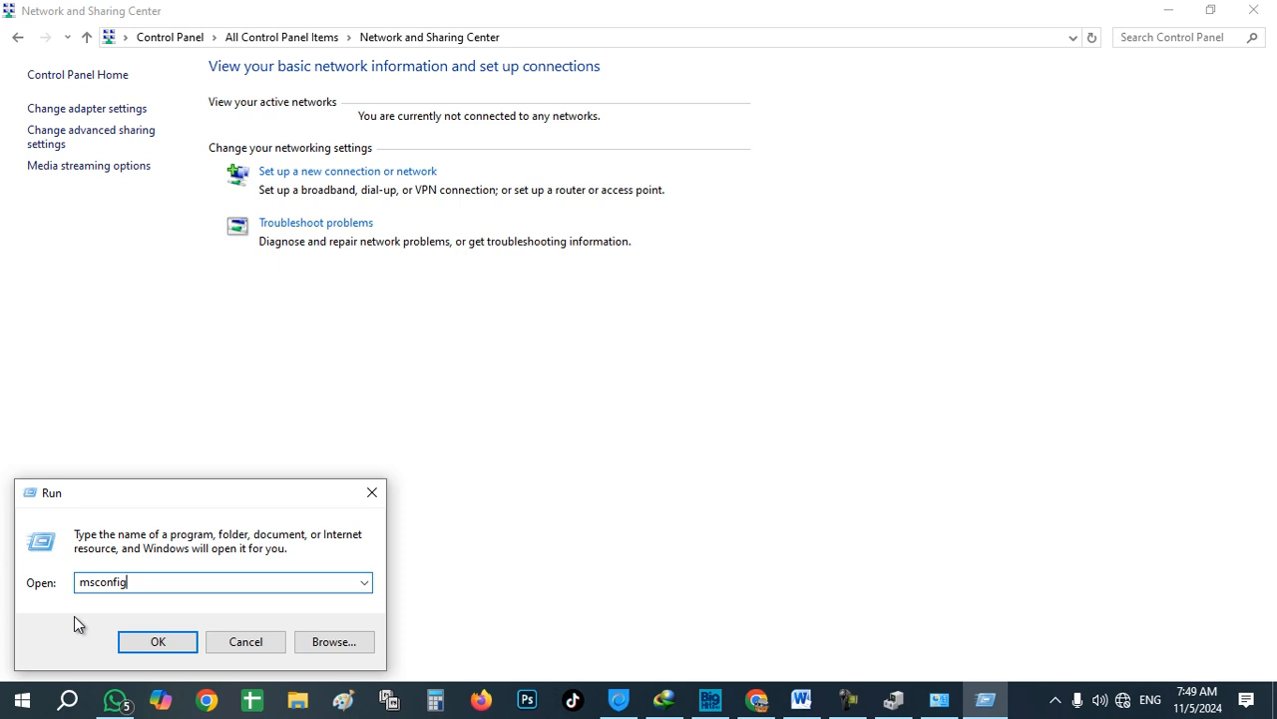
pyautogui.press('Return')
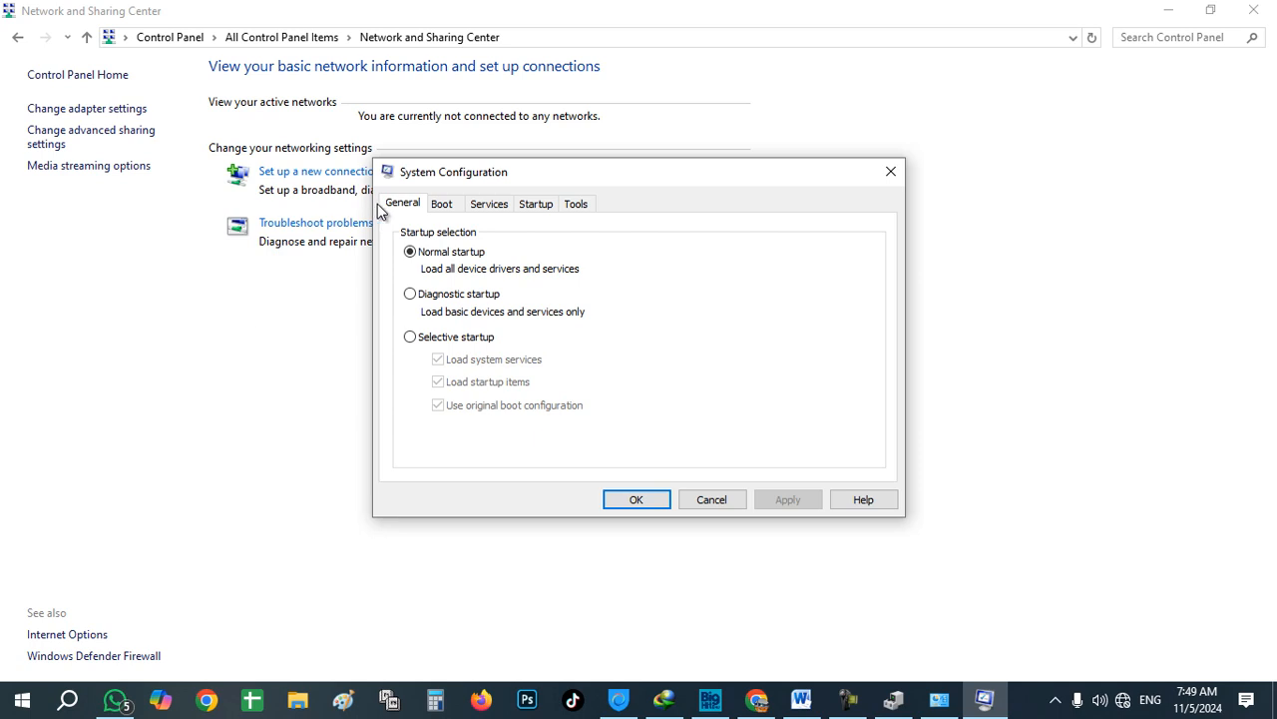
# Step: Look over the Startup, Tools and Services tabs of System Configuration, then close it with OK
pyautogui.click(532, 212)
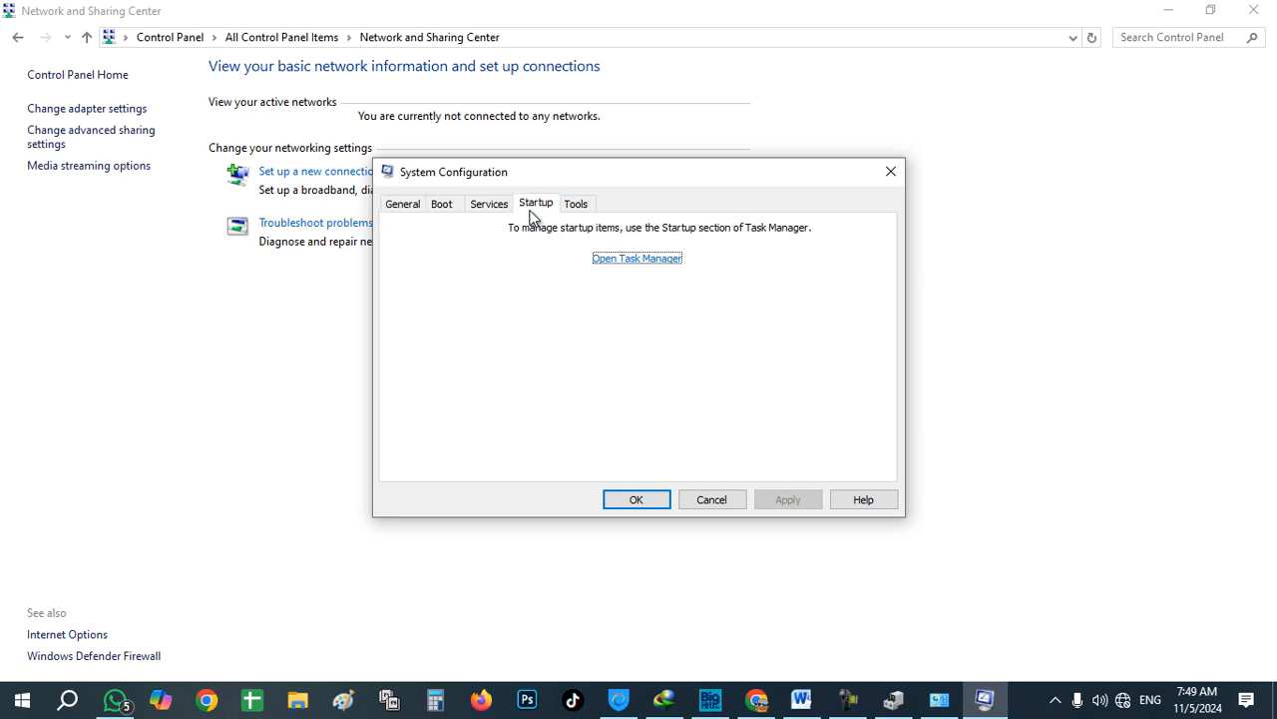
pyautogui.click(575, 205)
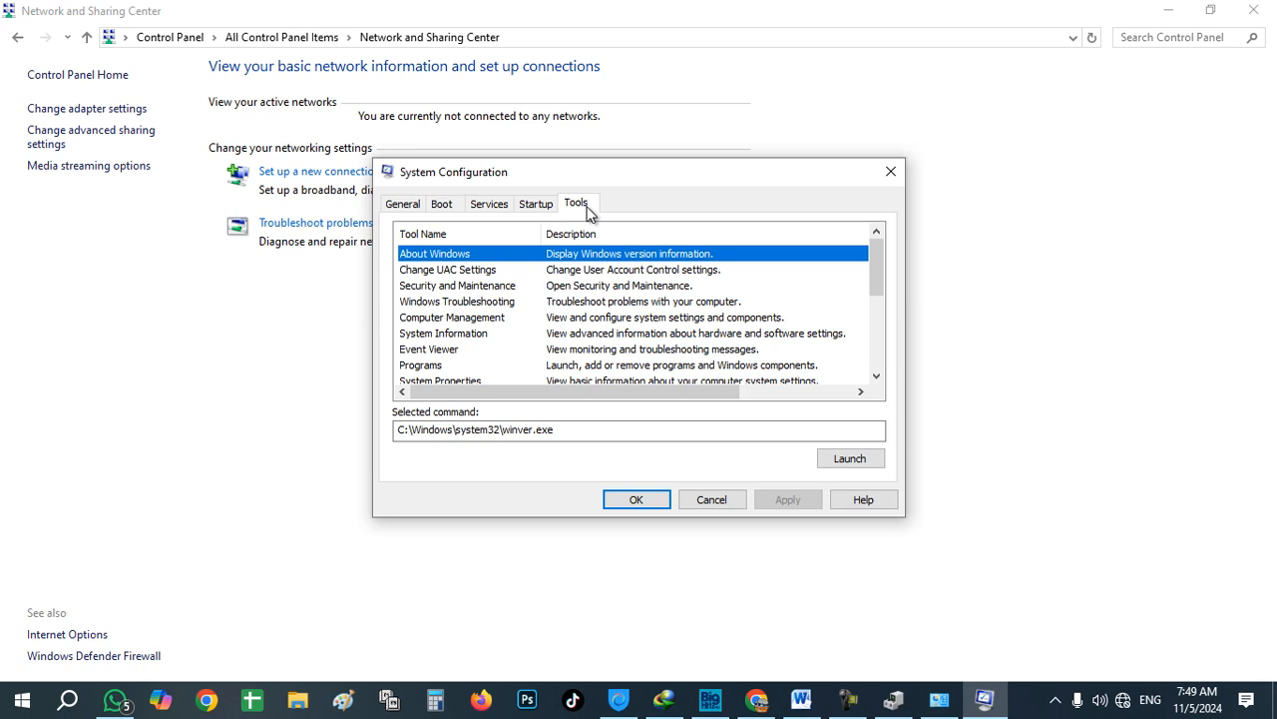
pyautogui.click(491, 206)
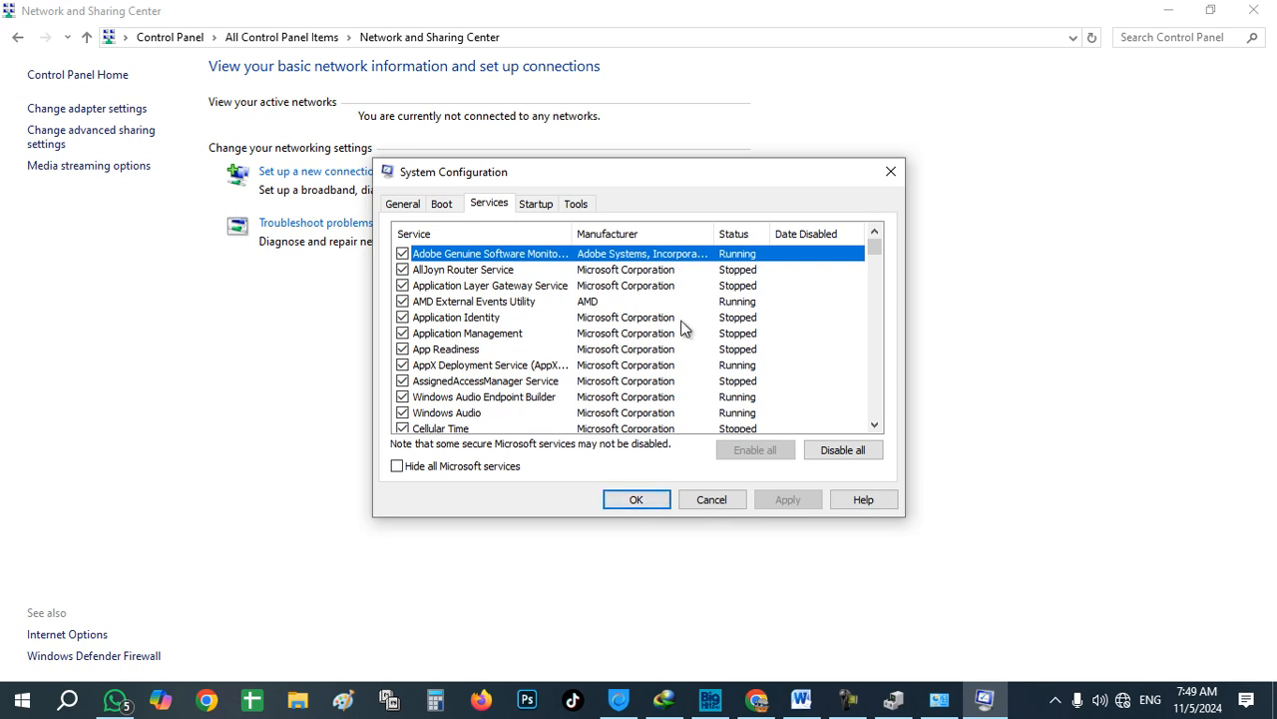
pyautogui.click(633, 502)
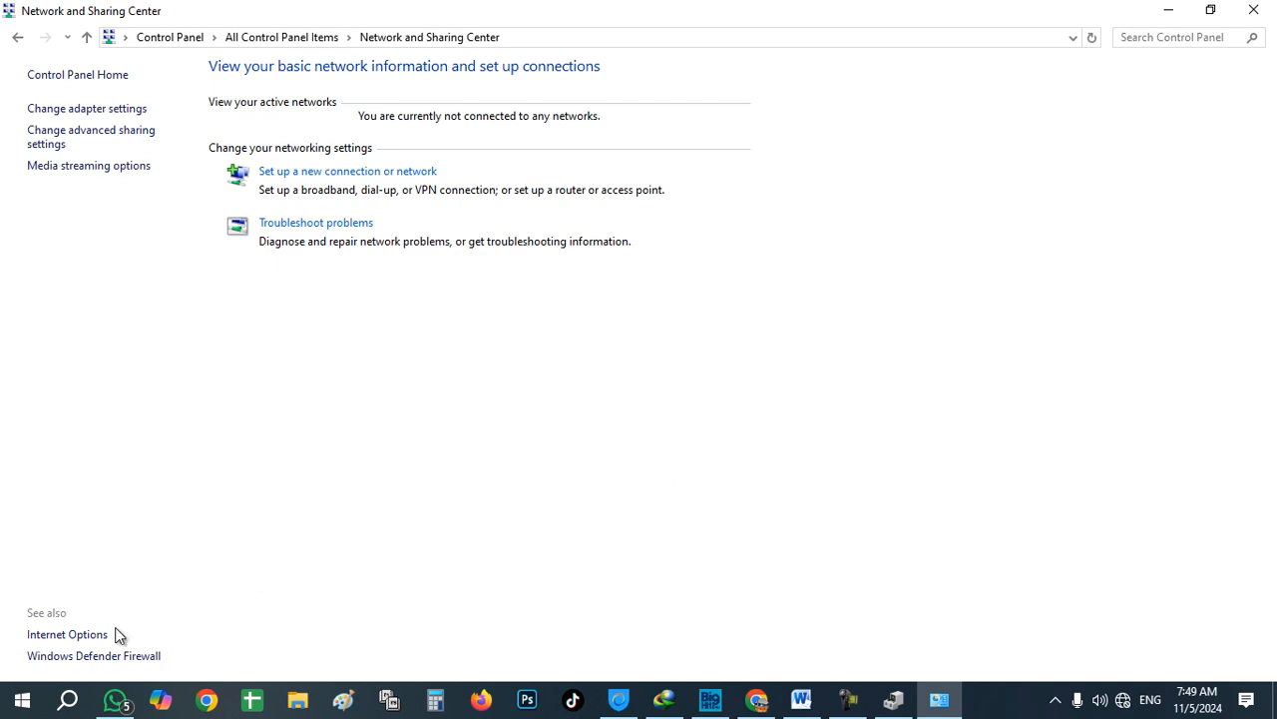
# Step: Open Device Manager via a 'dev' search, maximize it, expand Network adapters and select the Intel Wireless-AC 3160
pyautogui.click(22, 701)
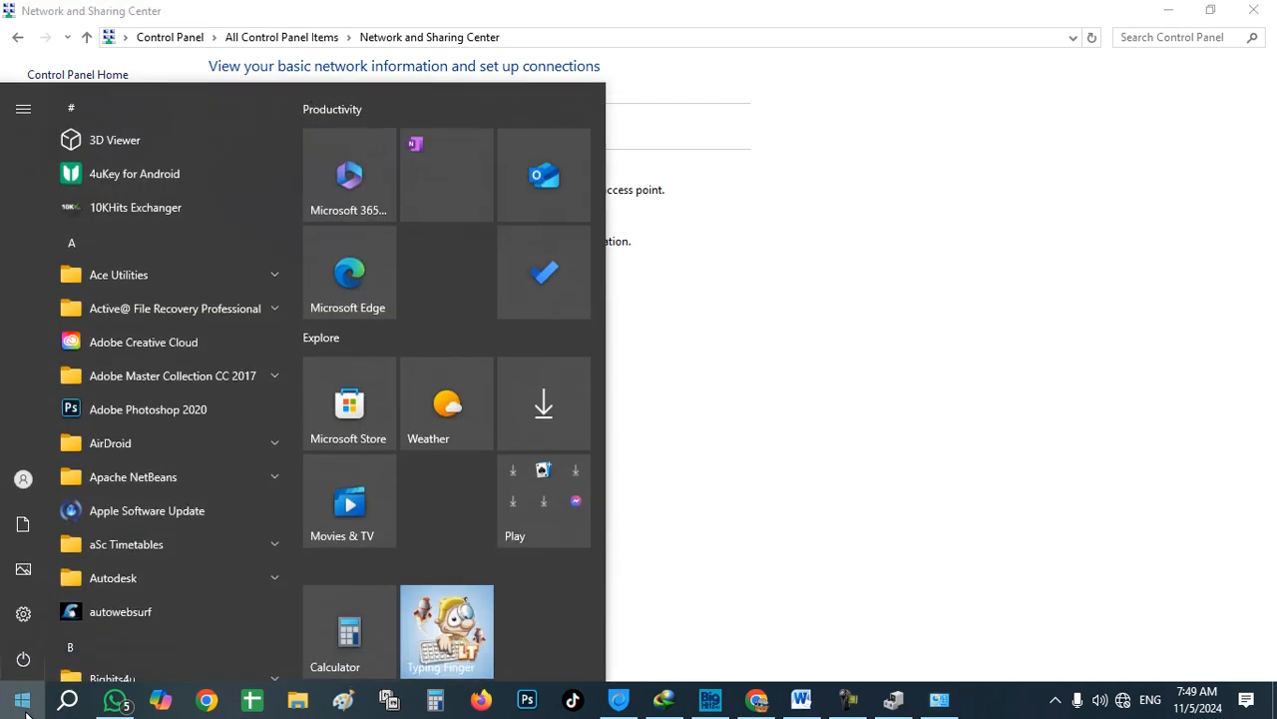
pyautogui.click(58, 707)
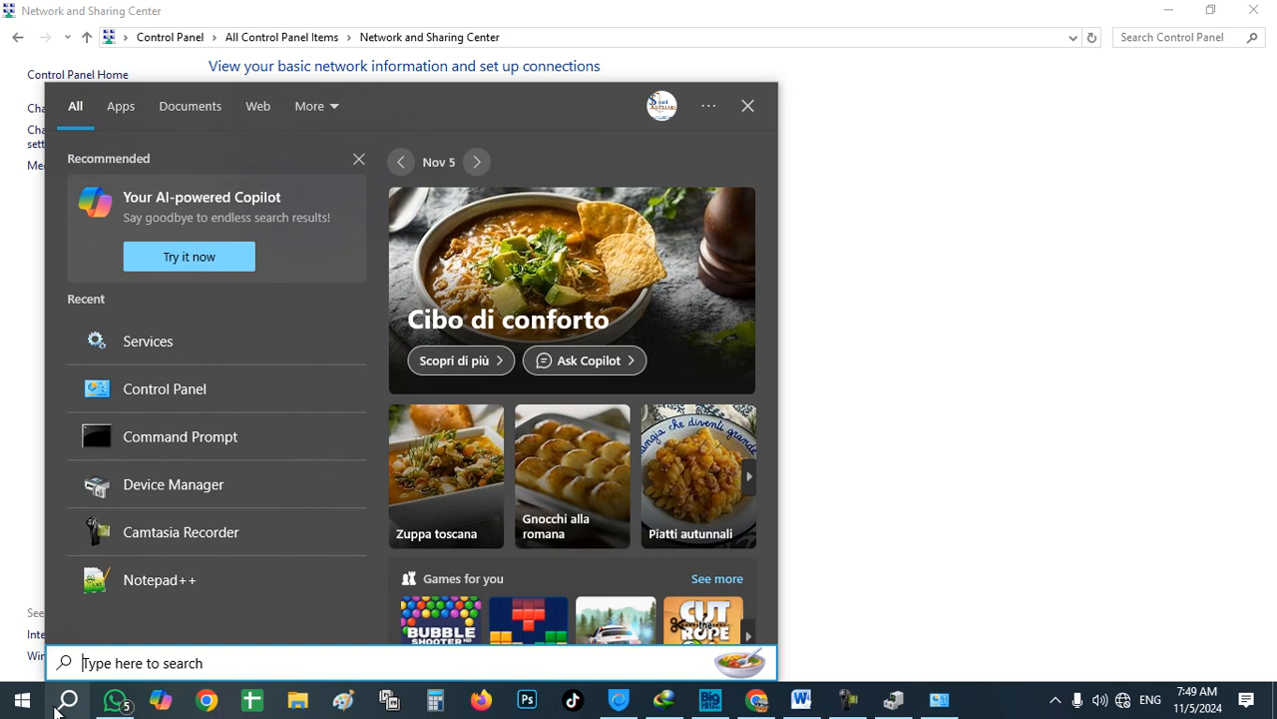
pyautogui.write('dev')
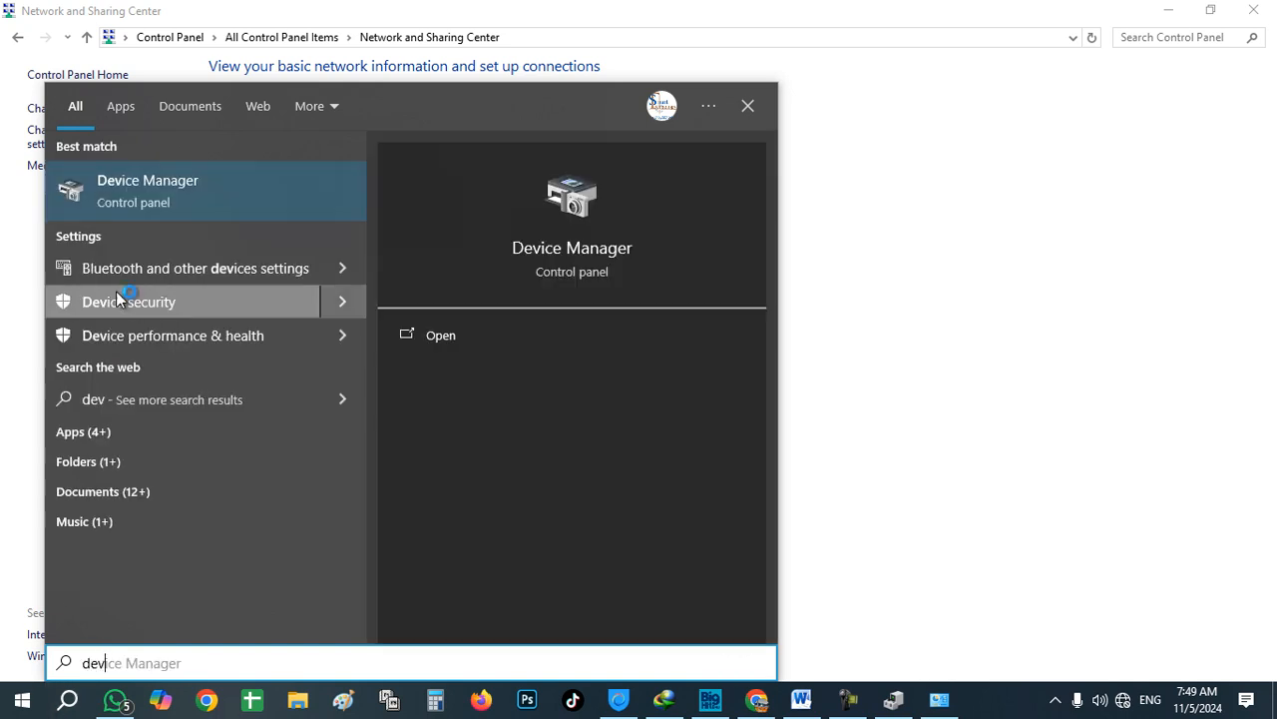
pyautogui.click(173, 197)
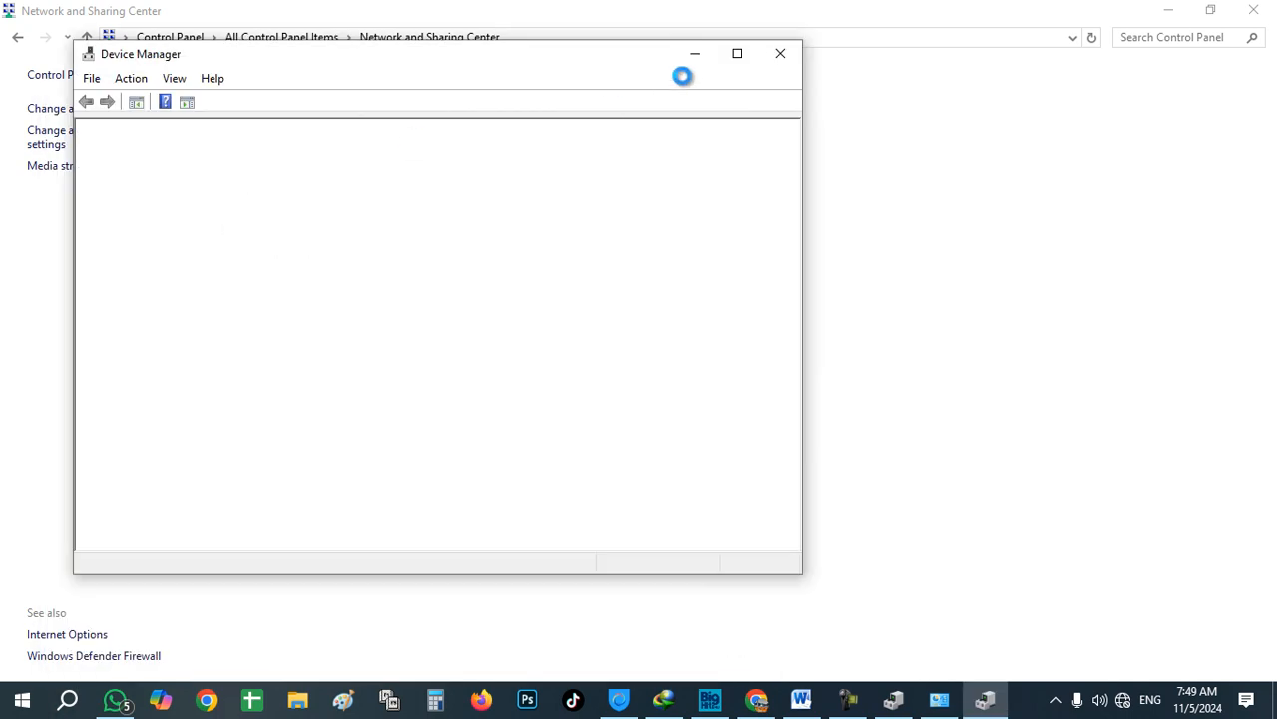
pyautogui.click(736, 54)
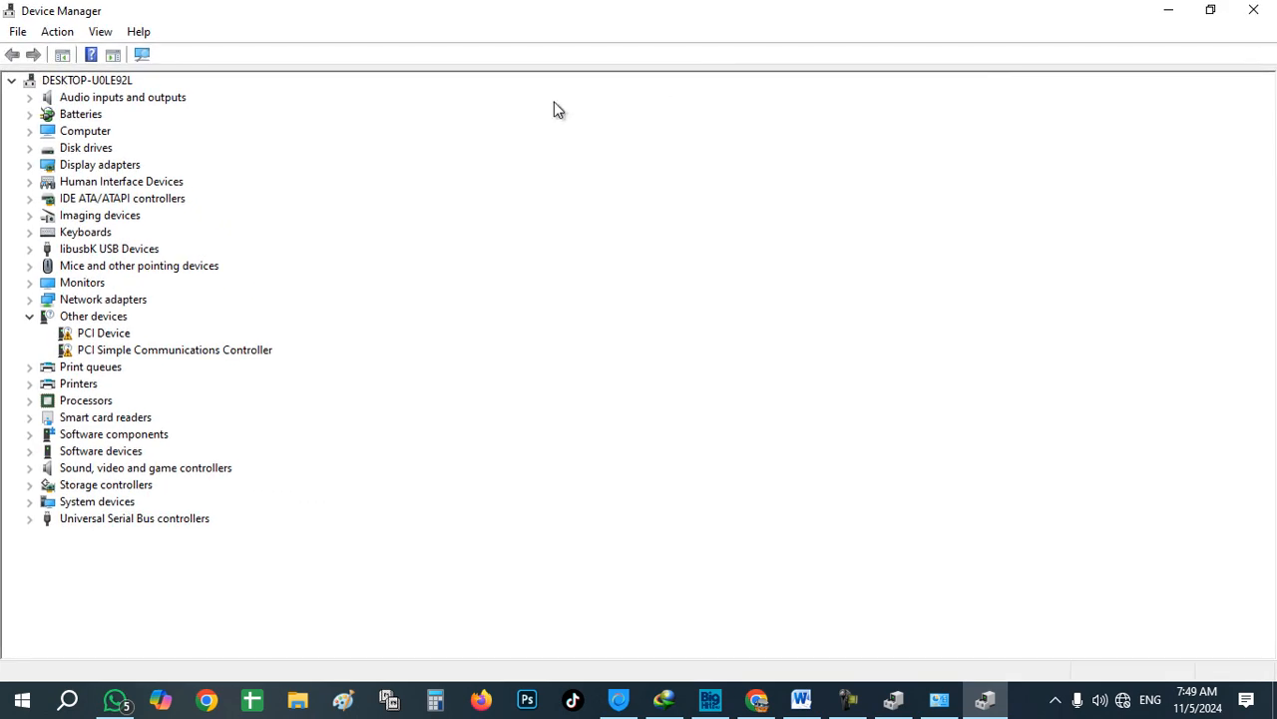
pyautogui.click(120, 302)
pyautogui.doubleClick(120, 303)
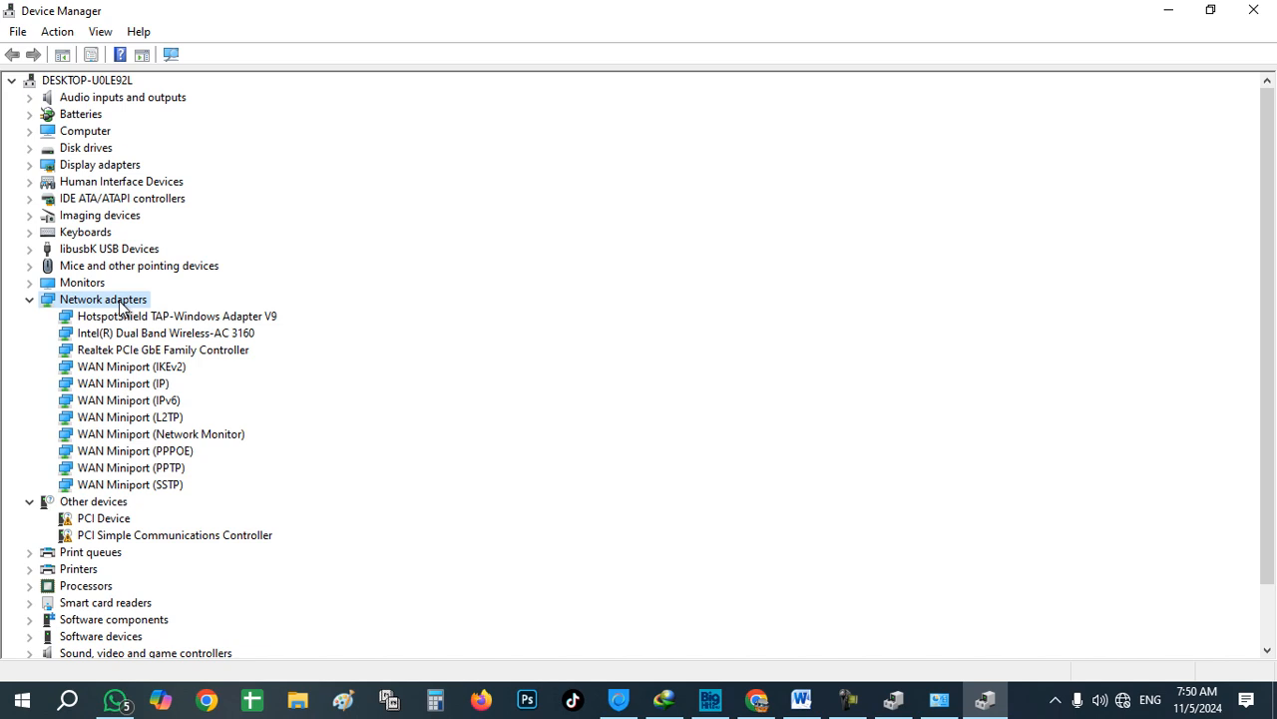
pyautogui.click(119, 338)
# Step: Manually update the Intel Dual Band Wireless-AC 3160 driver, installing the Intel model from the compatible list
pyautogui.rightClick(120, 341)
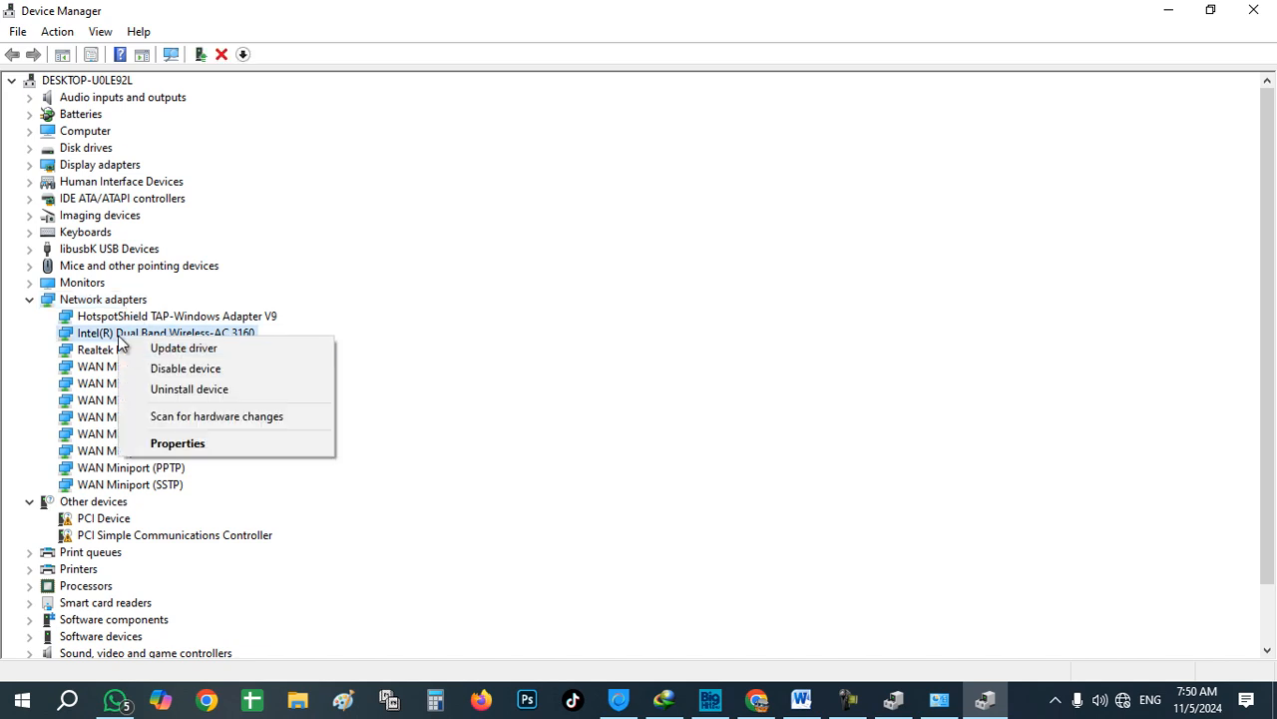
pyautogui.click(199, 350)
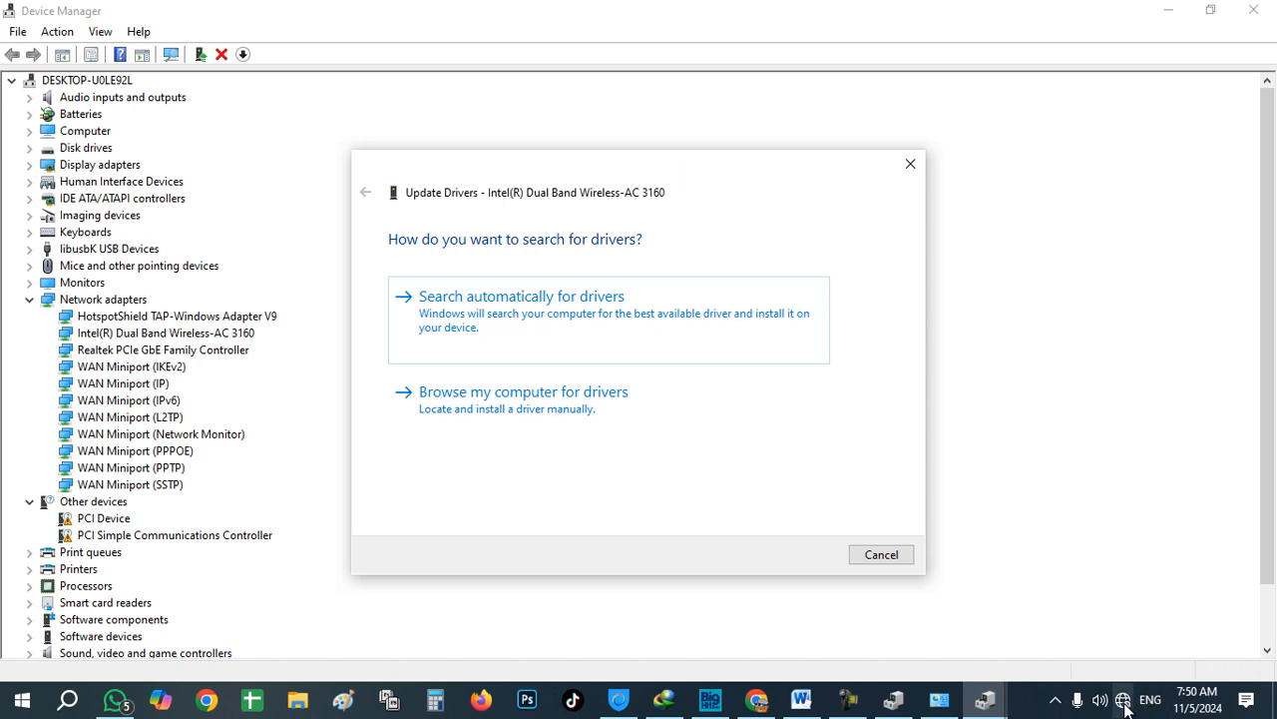
pyautogui.moveTo(1125, 706)
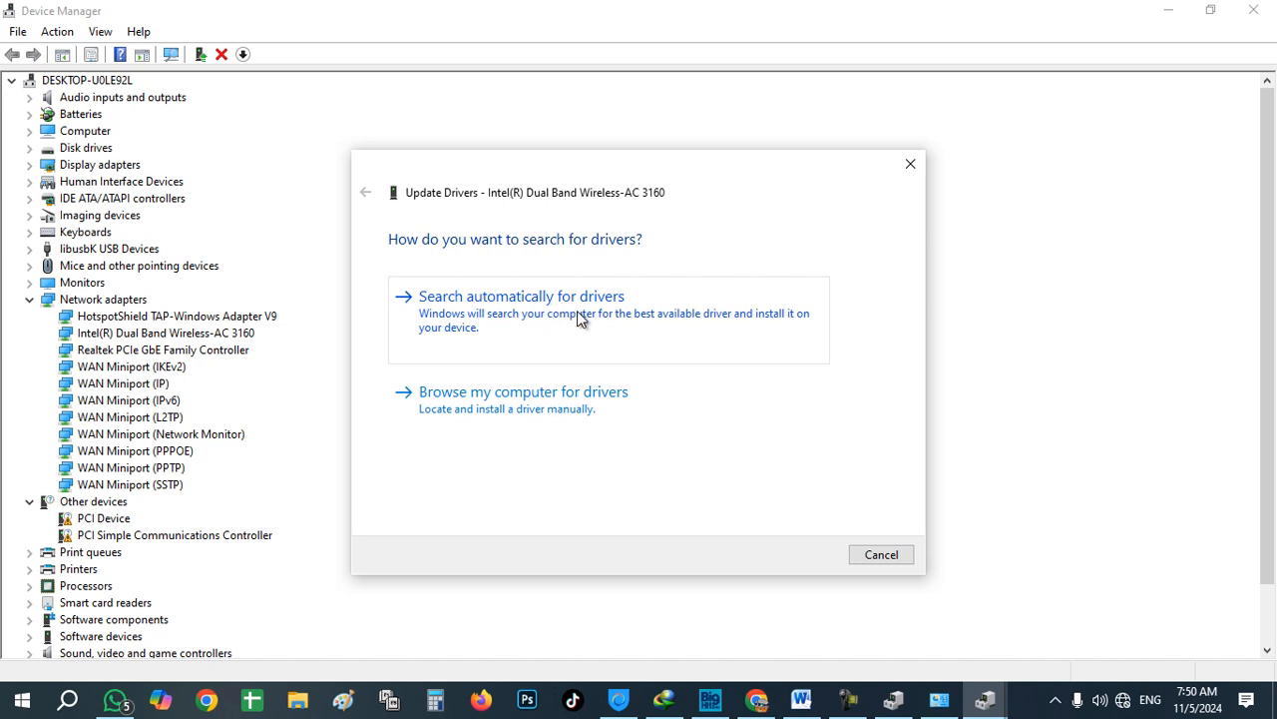
pyautogui.click(589, 402)
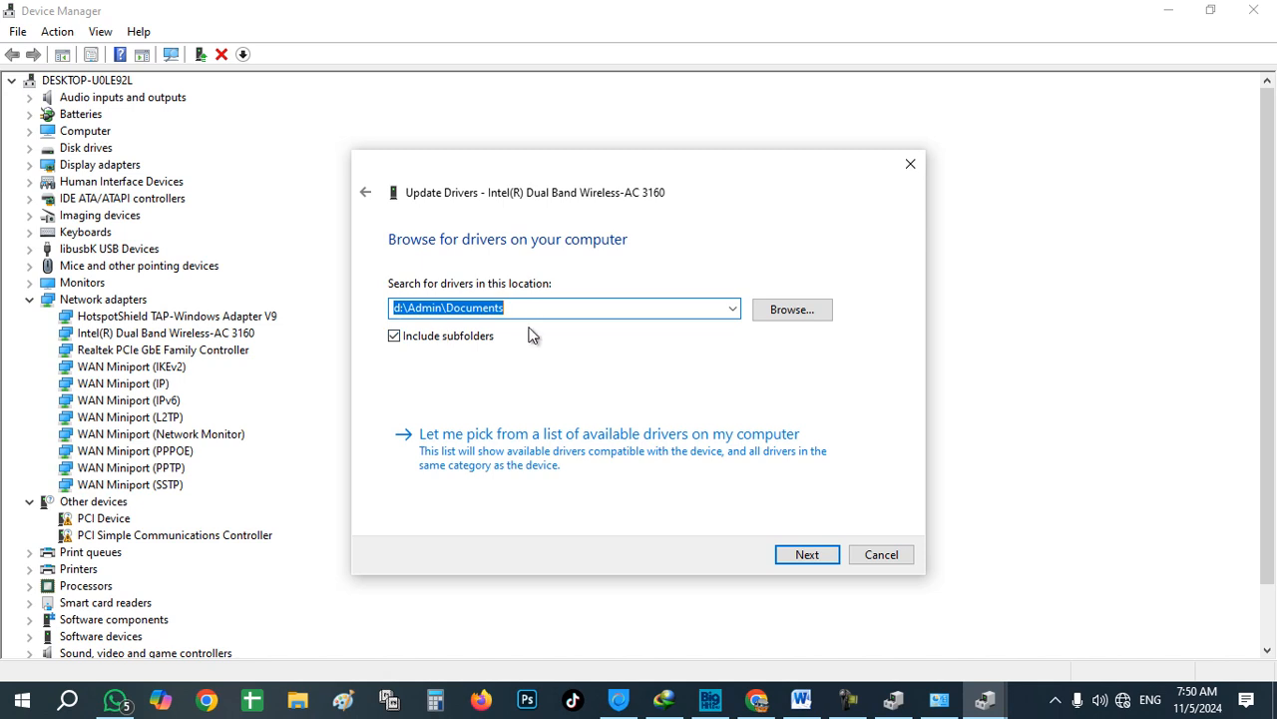
pyautogui.click(518, 451)
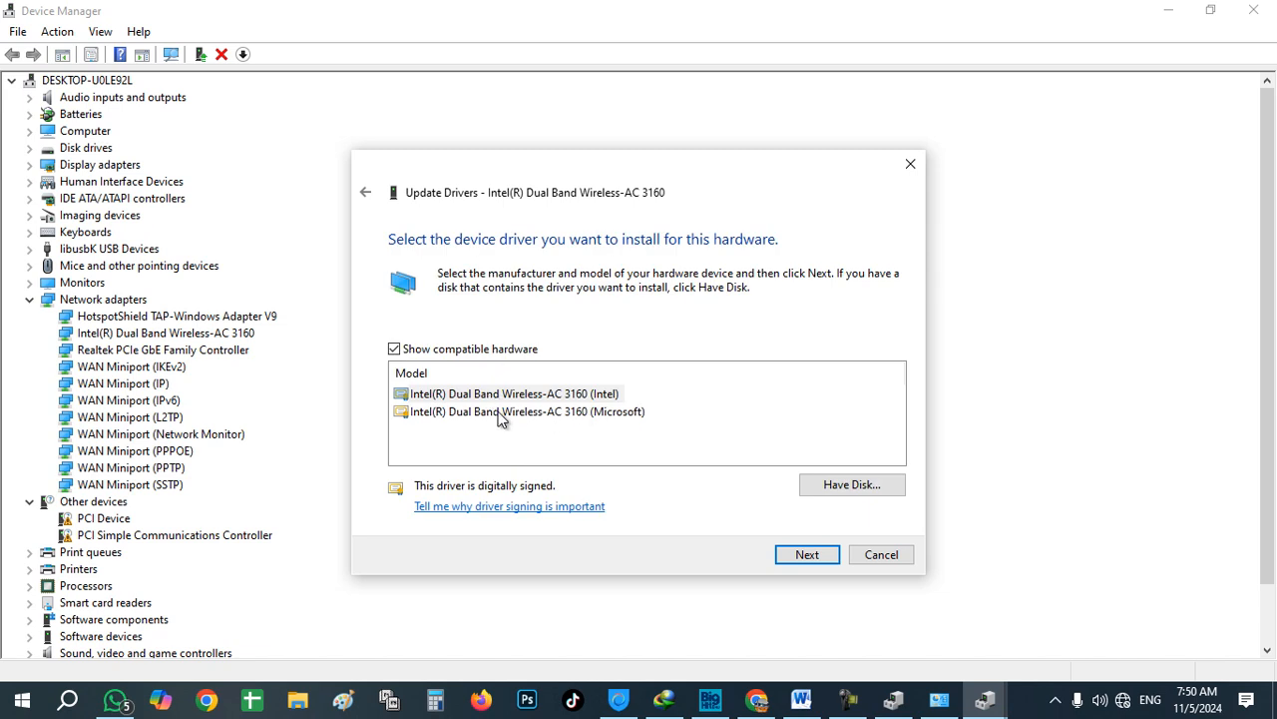
pyautogui.click(497, 396)
pyautogui.click(498, 411)
pyautogui.click(499, 400)
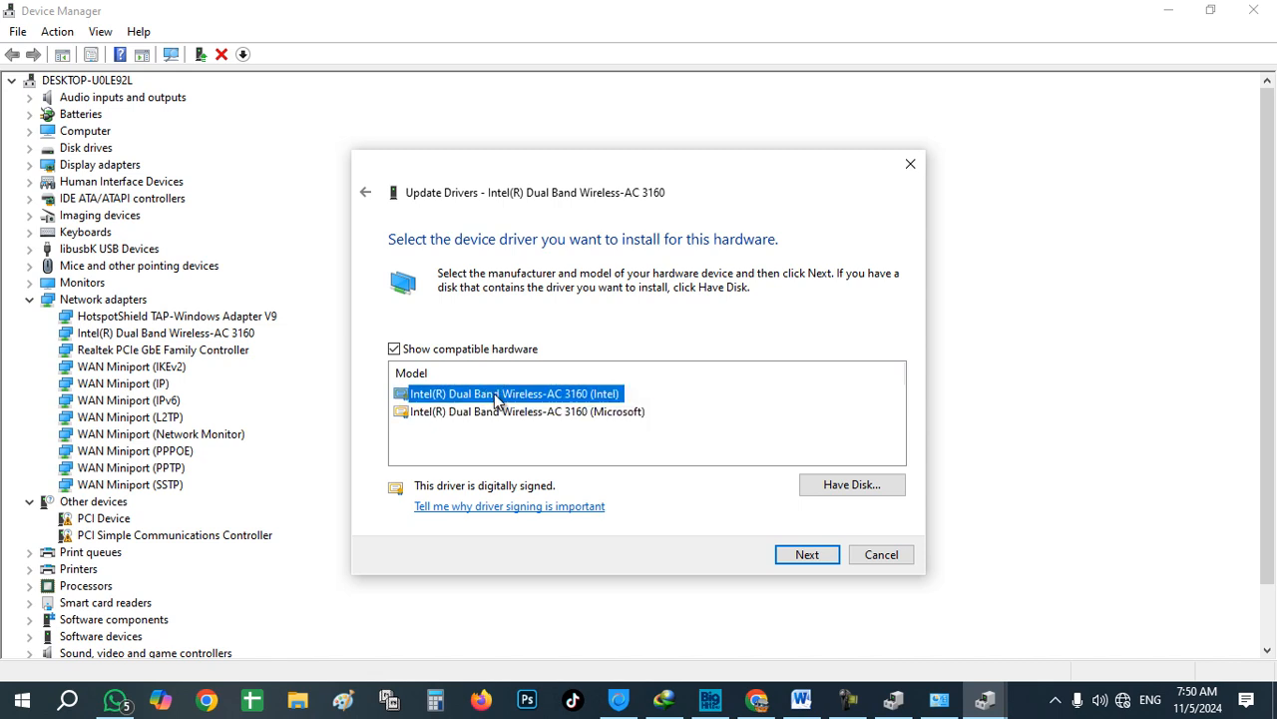
pyautogui.click(805, 552)
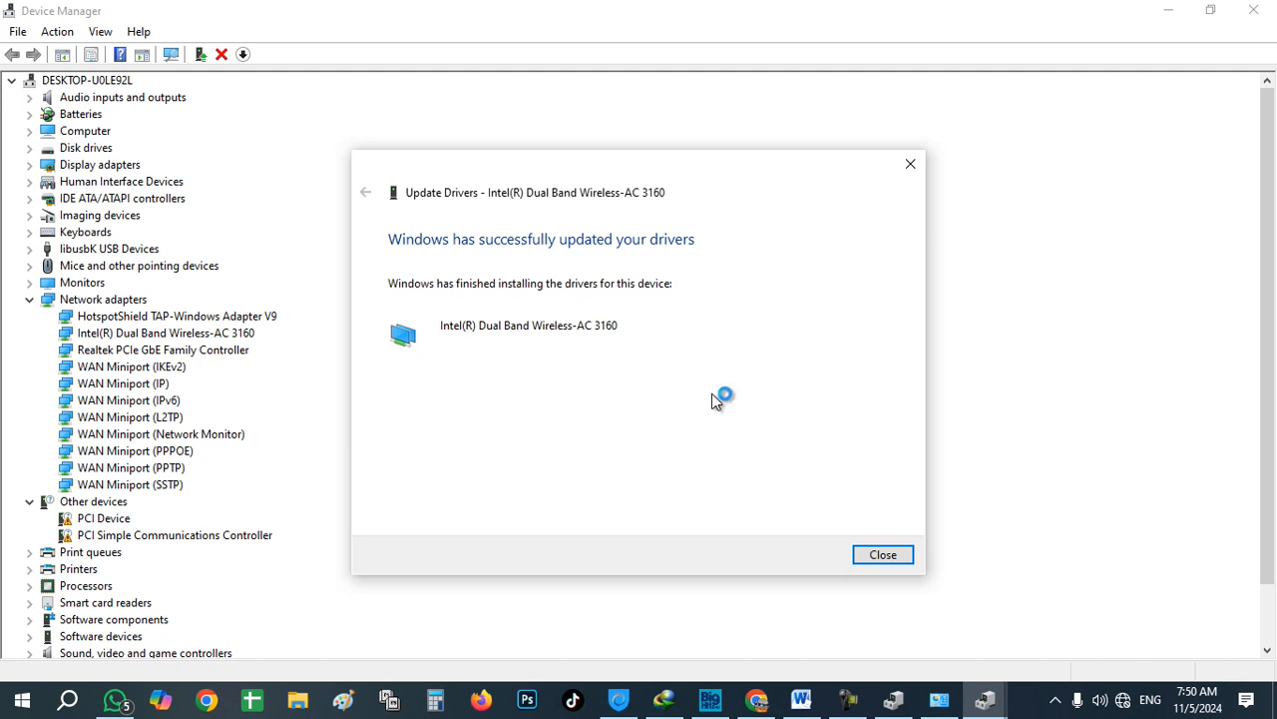
pyautogui.click(883, 554)
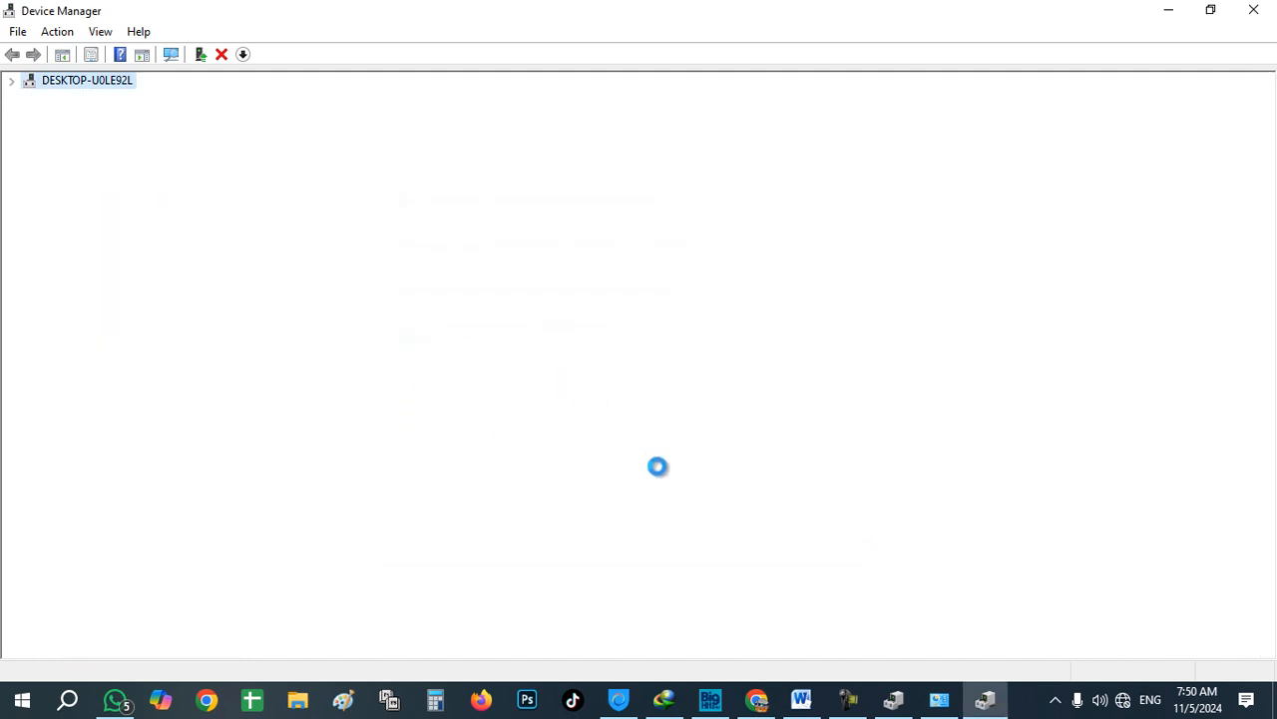
# Step: Turn Wi-Fi on from the network flyout, connect to Smart Technology, and switch back to Word
pyautogui.click(1125, 706)
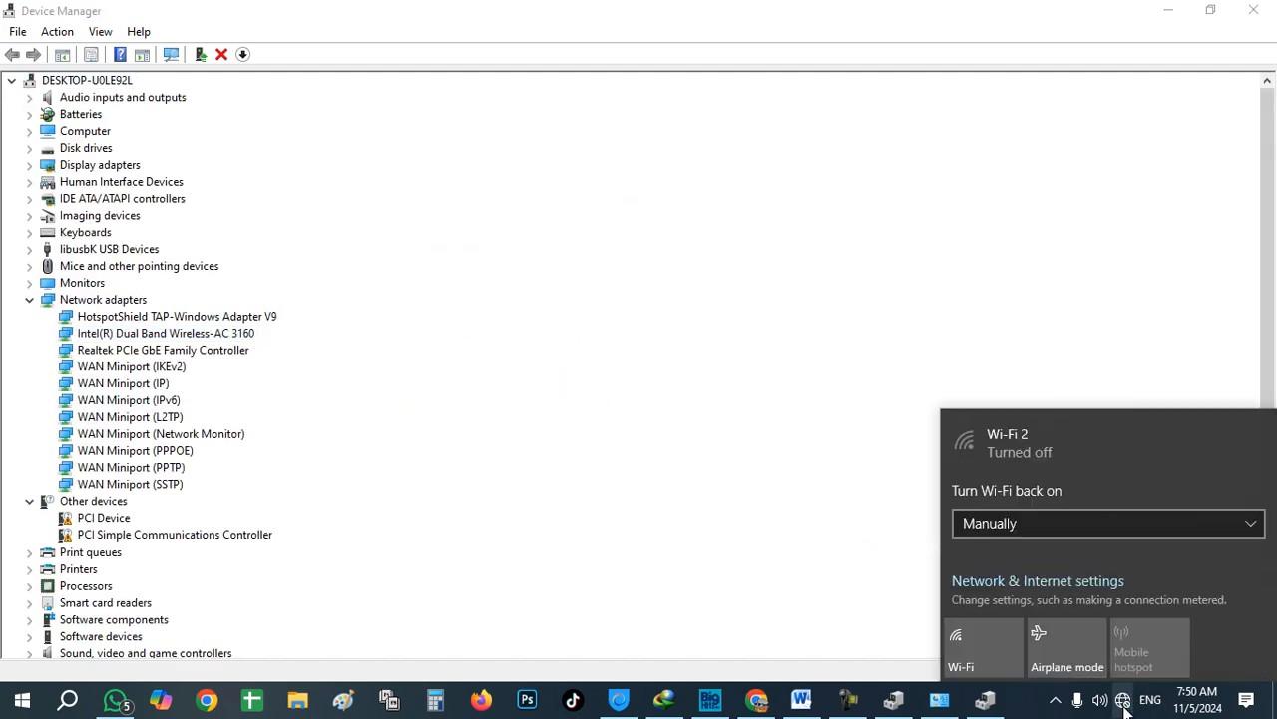
pyautogui.click(841, 542)
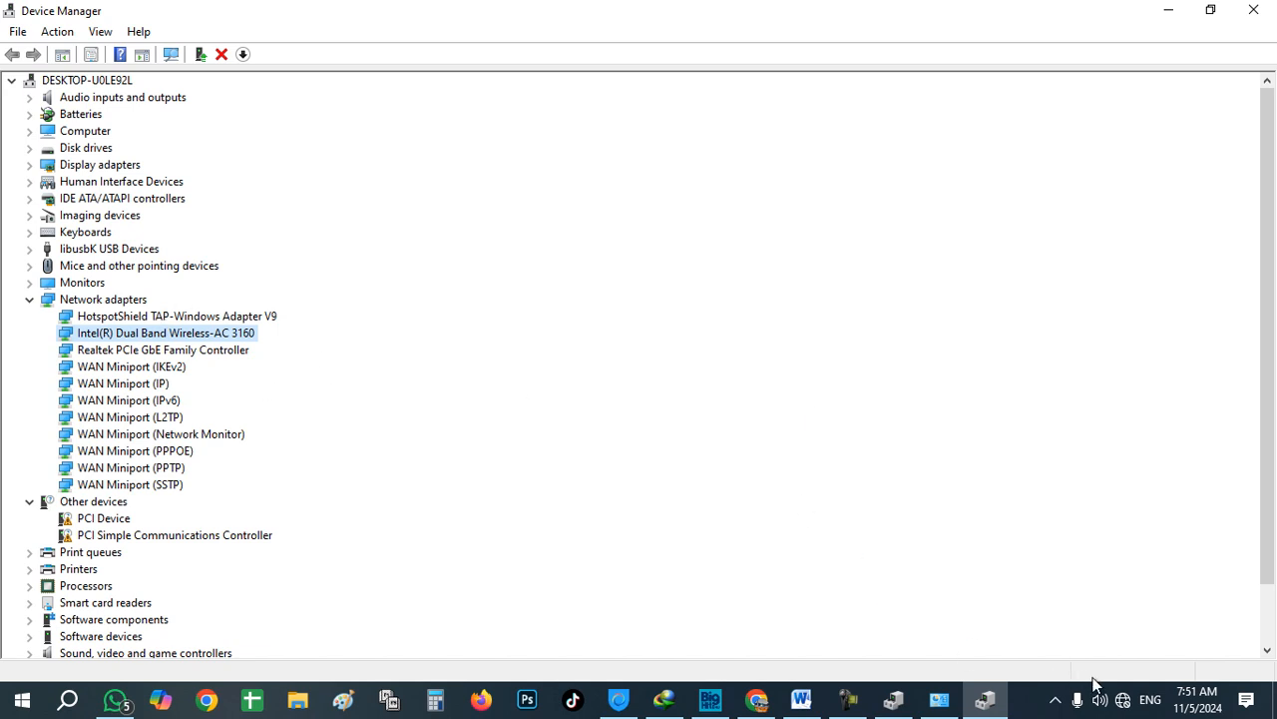
pyautogui.click(1122, 699)
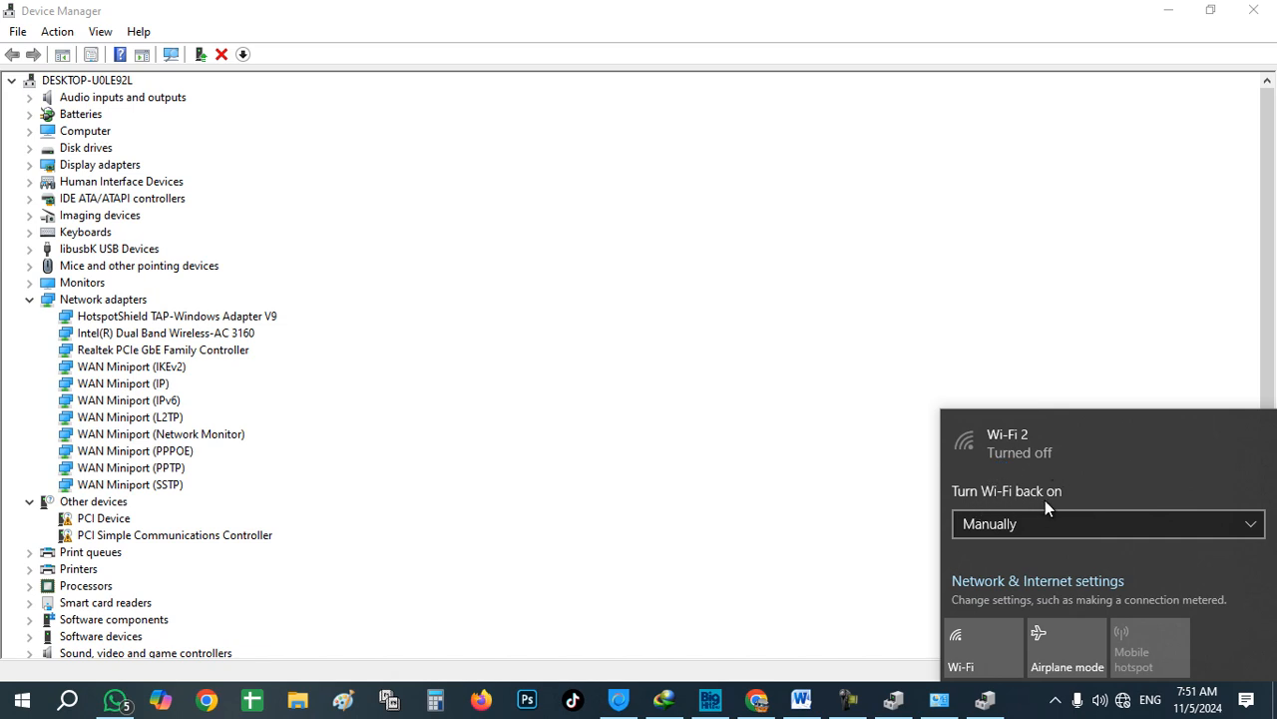
pyautogui.click(977, 648)
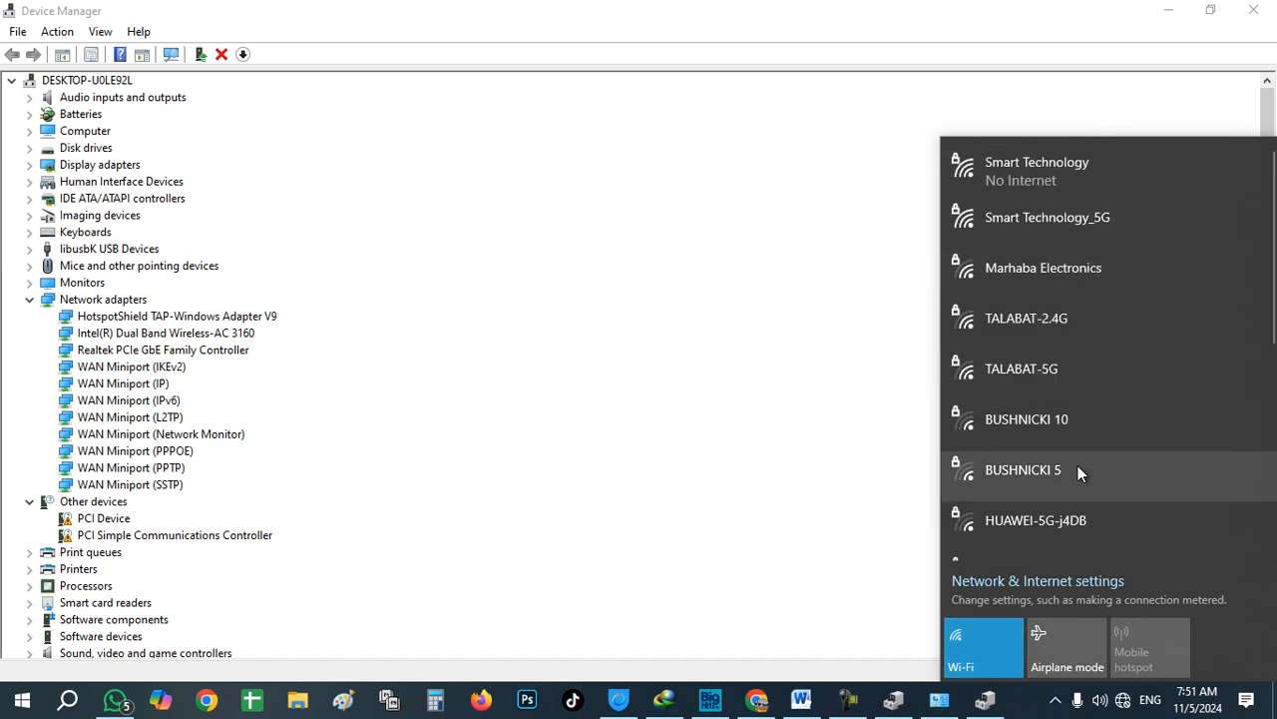
pyautogui.click(892, 312)
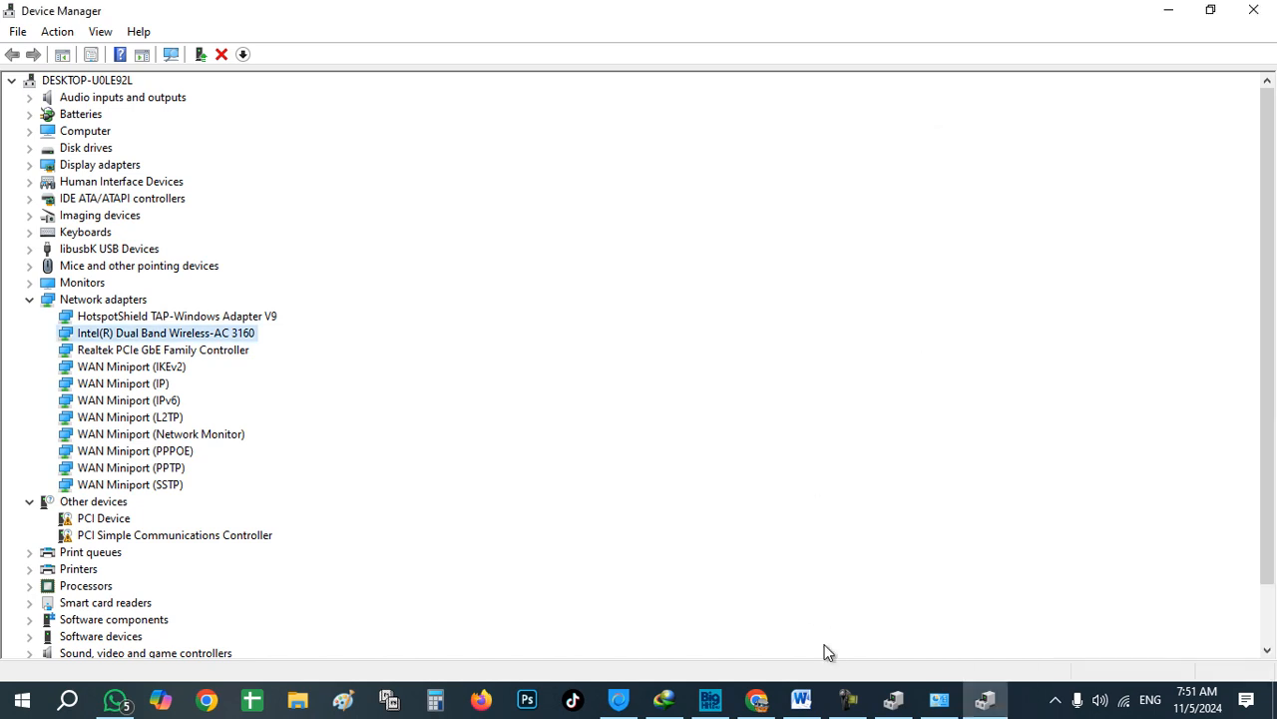
pyautogui.click(803, 701)
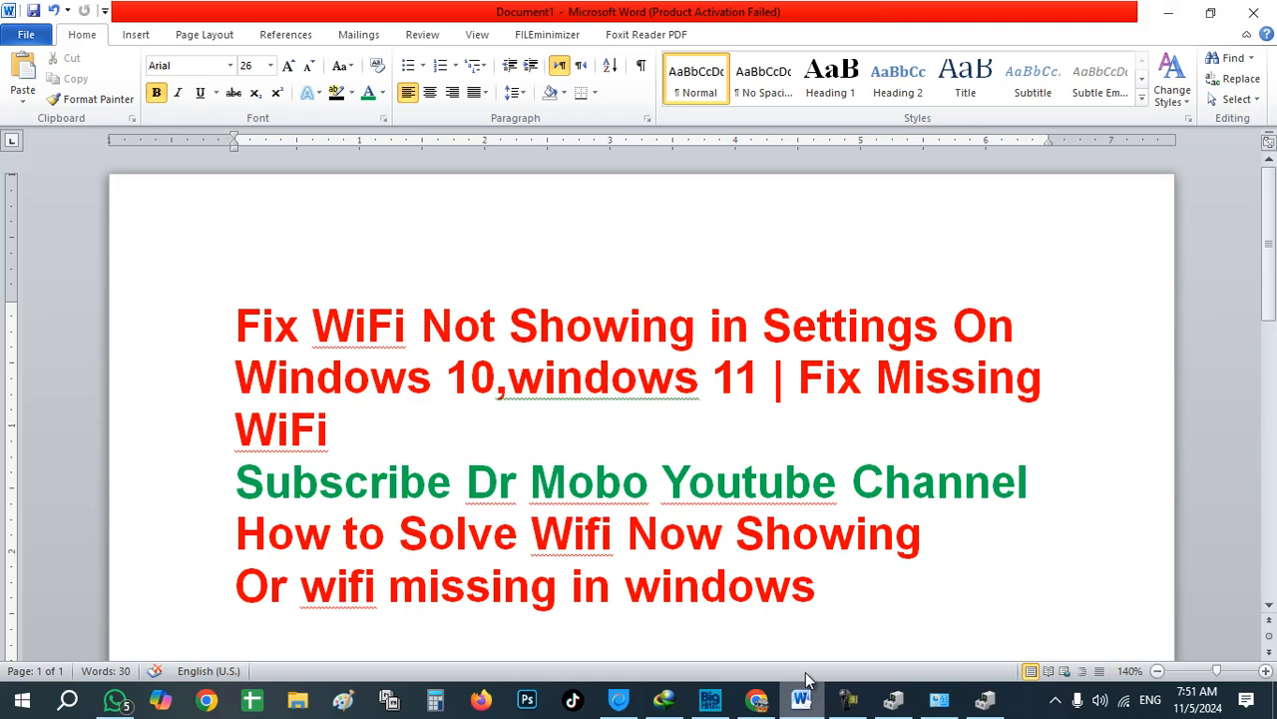
# Step: Add an empty paragraph after 'Or wifi missing in windows' and select the channel name on the green line
pyautogui.click(830, 607)
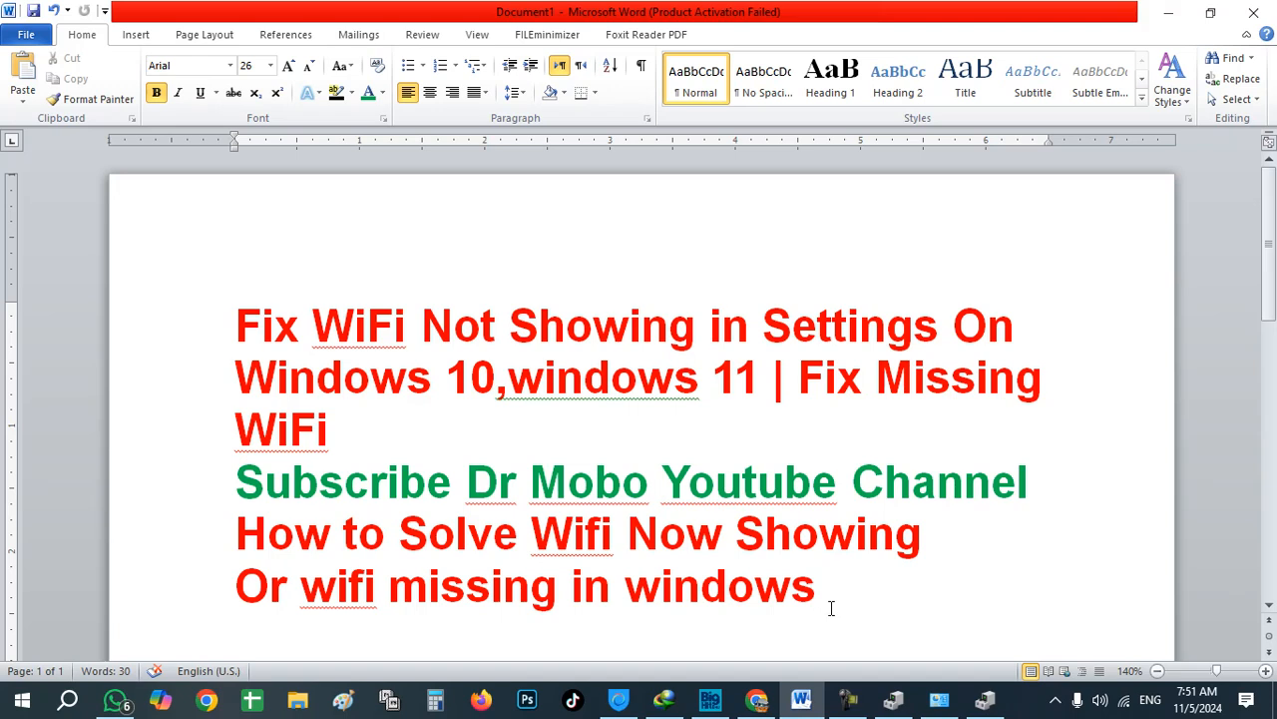
pyautogui.press('Return')
pyautogui.scroll(-1, 800, 517)
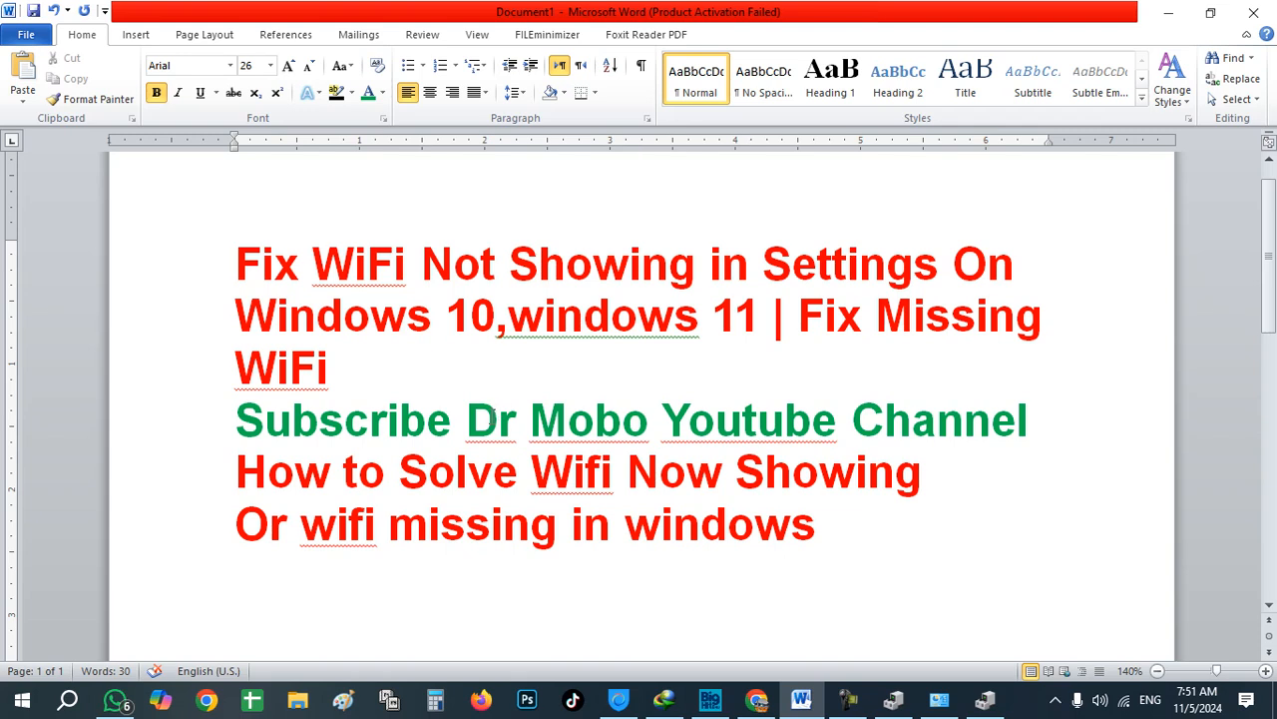
pyautogui.moveTo(469, 412); pyautogui.dragTo(940, 417)
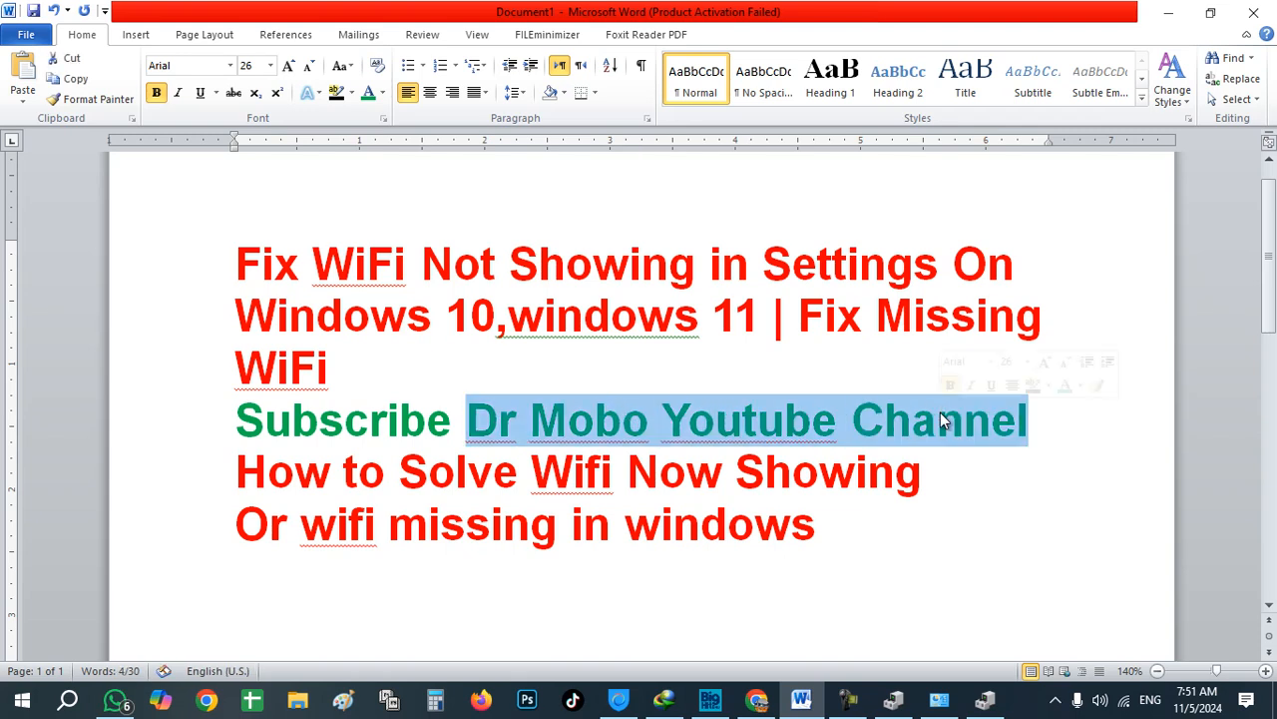